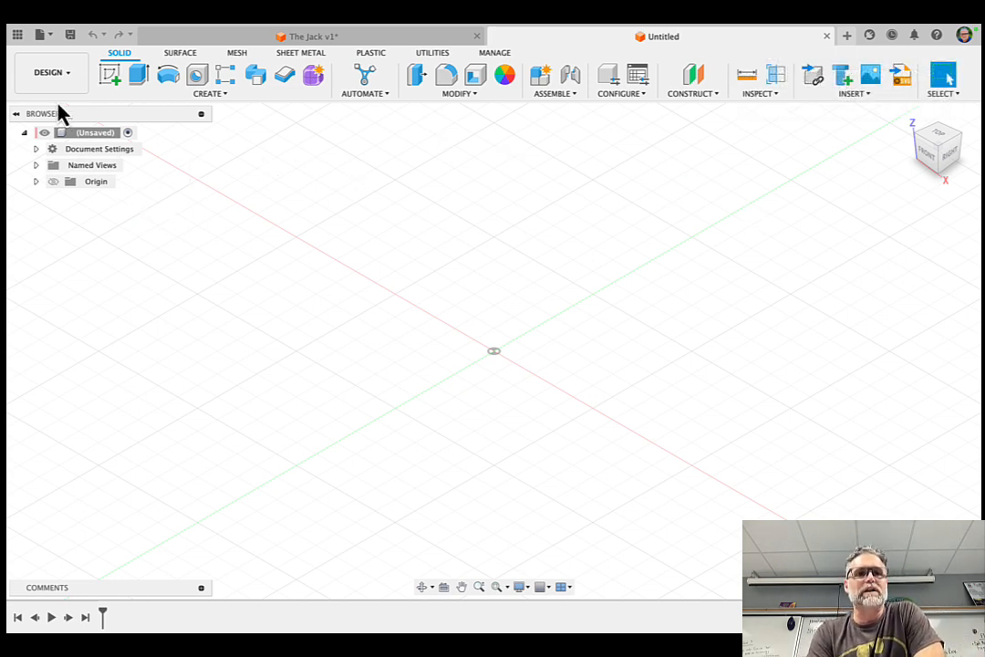
Open the Pumpkin Form ME design from the recent data and hide its Pumpkin 2 component
click(18, 36)
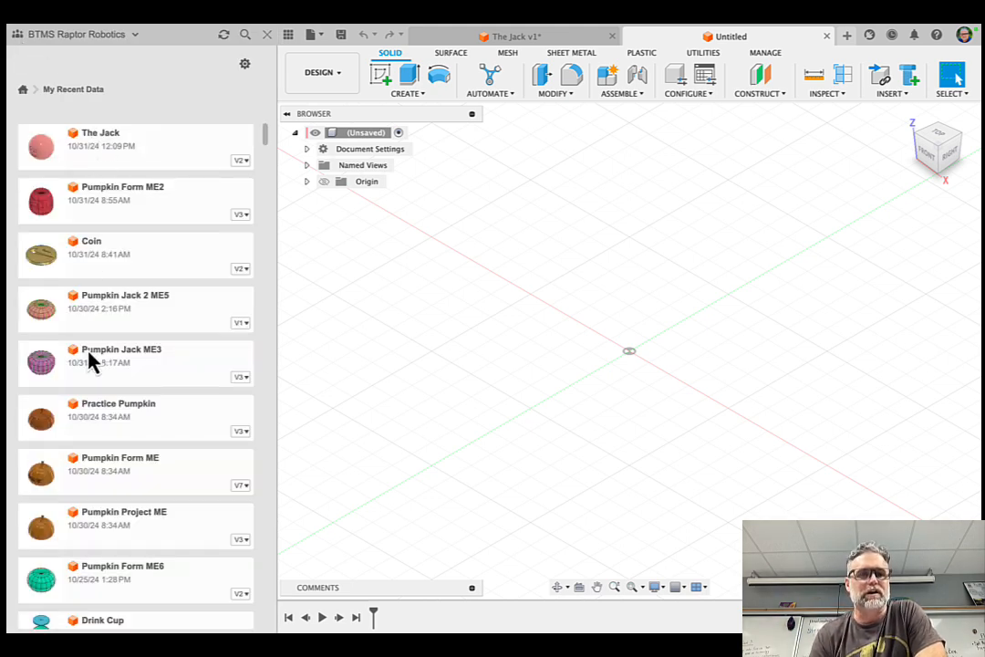
scroll(121, 461, down, 1)
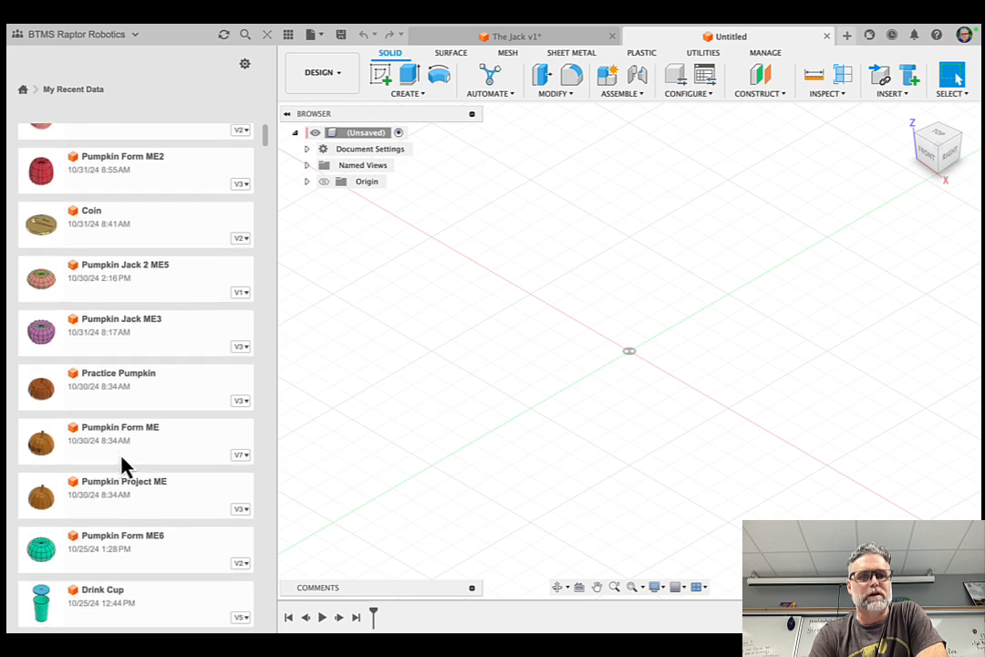
click(125, 446)
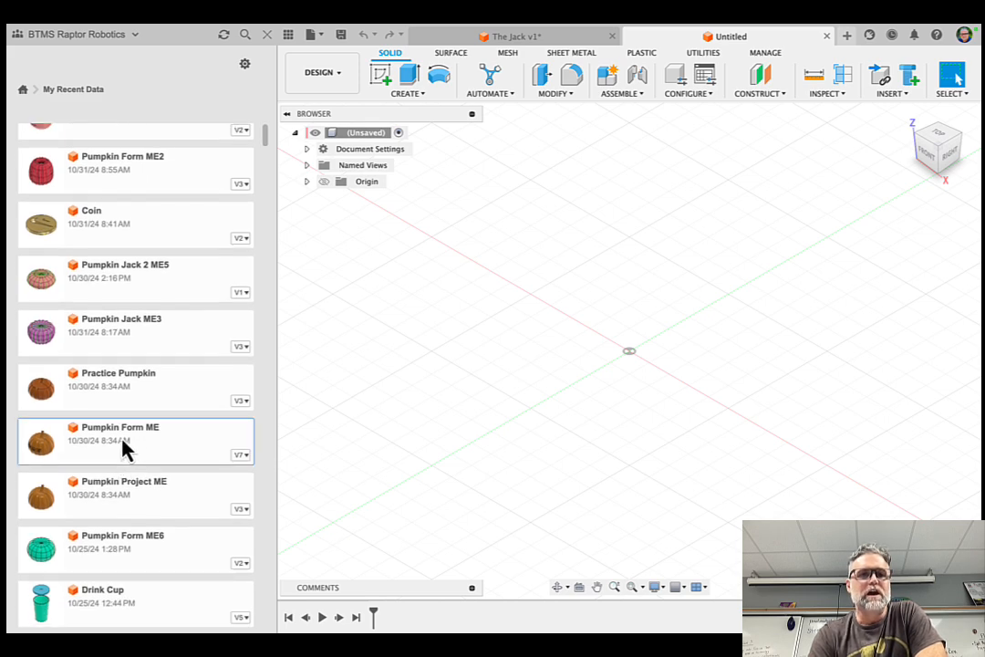
double_click(125, 447)
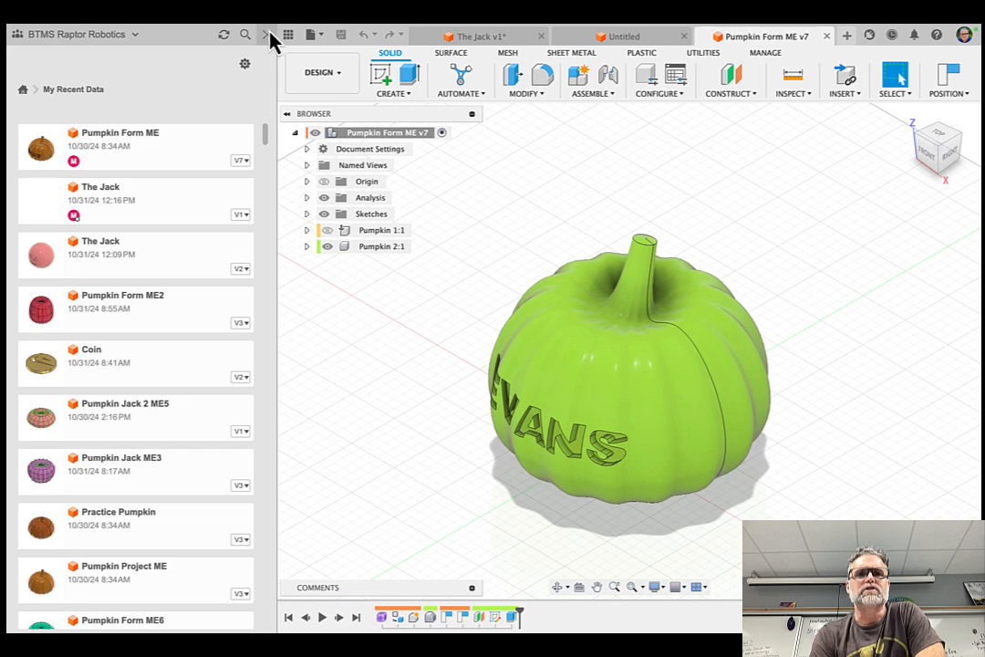
click(267, 37)
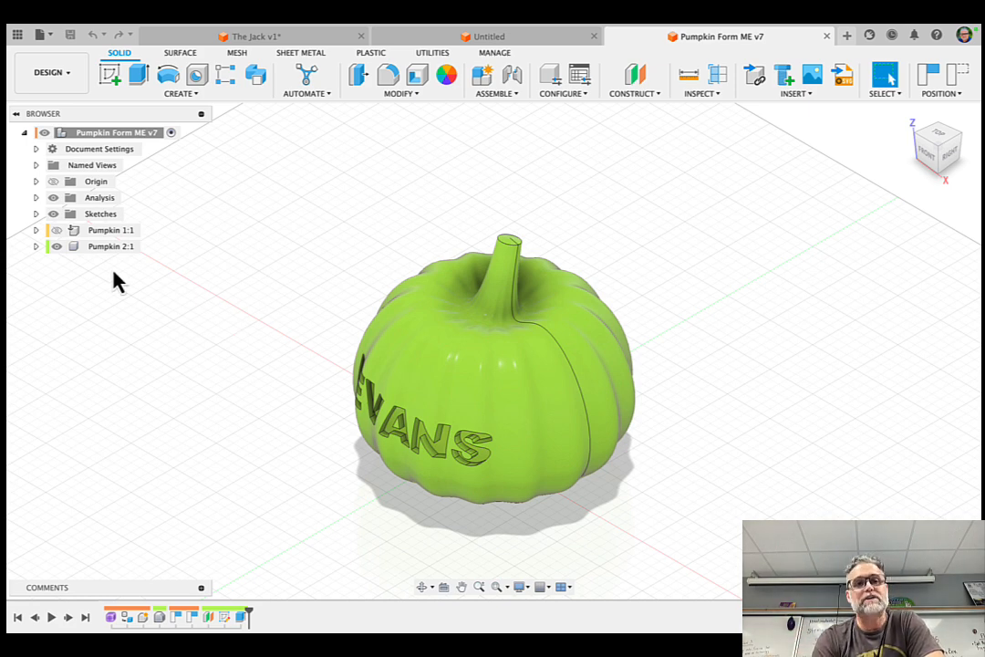
click(65, 247)
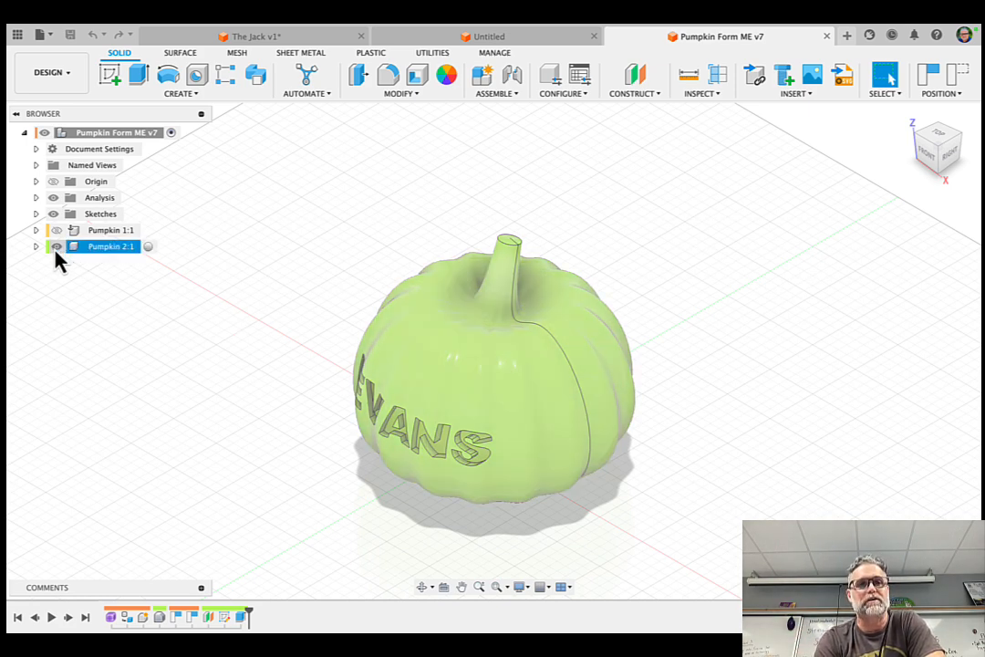
click(56, 250)
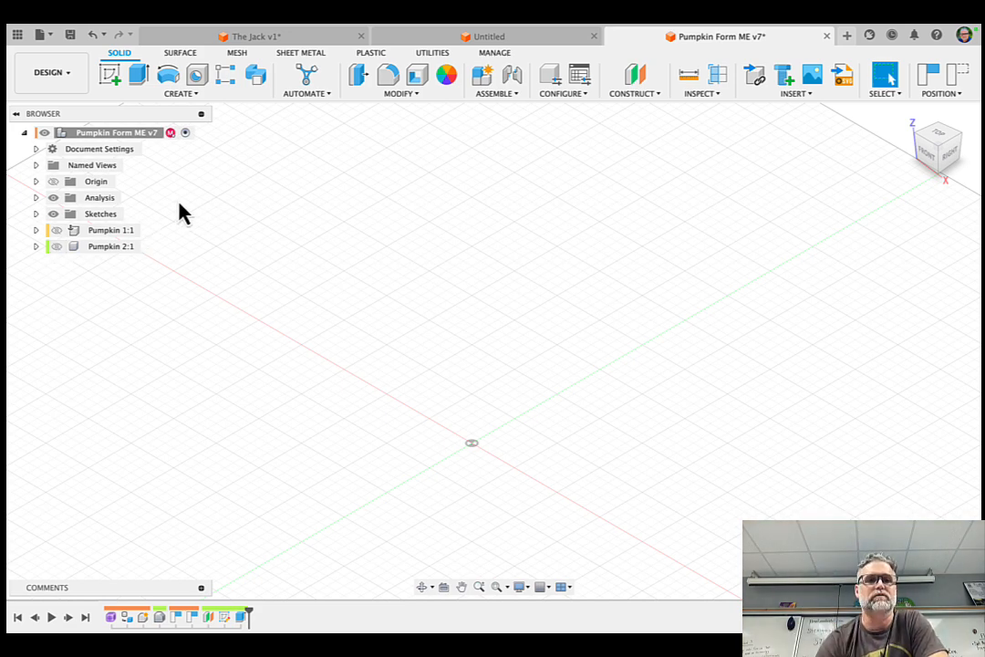
Create an internal standard component named "Pumpkin 3" under the root of the design and activate it
mouse_move(168, 137)
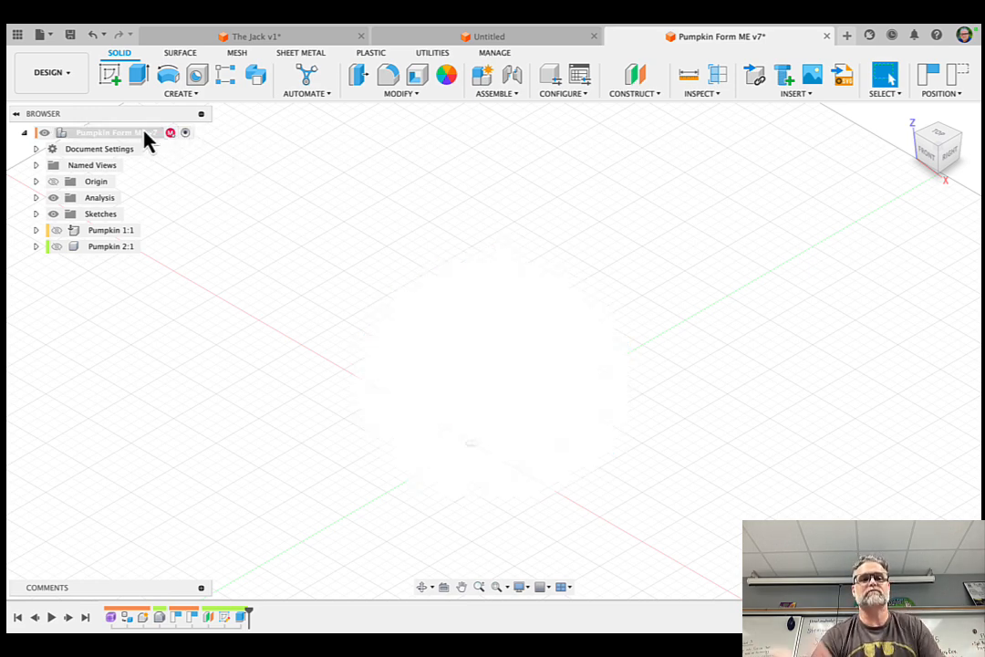
click(485, 80)
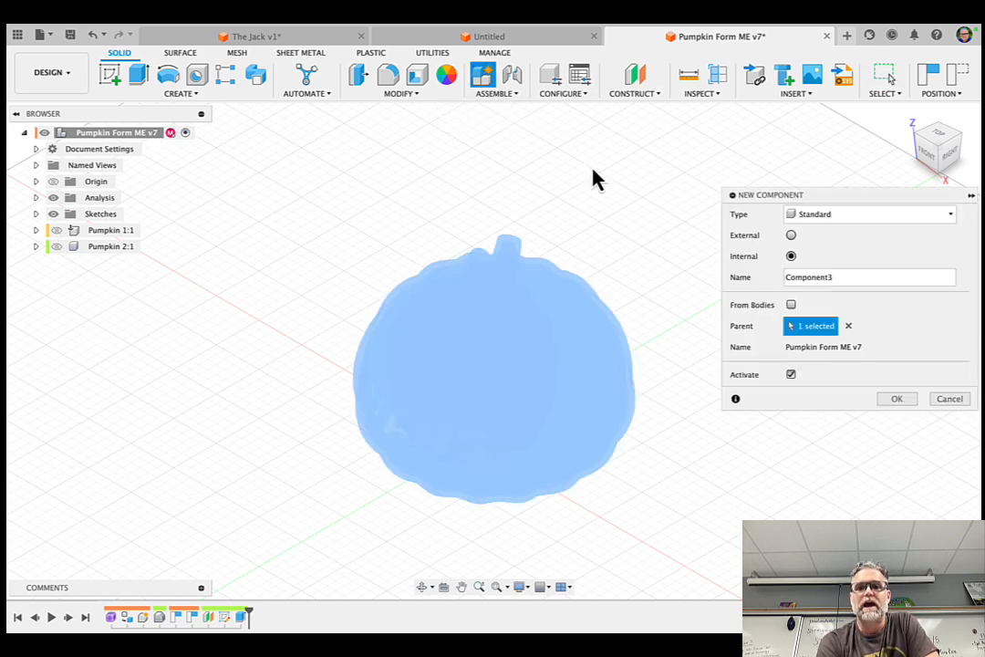
click(853, 271)
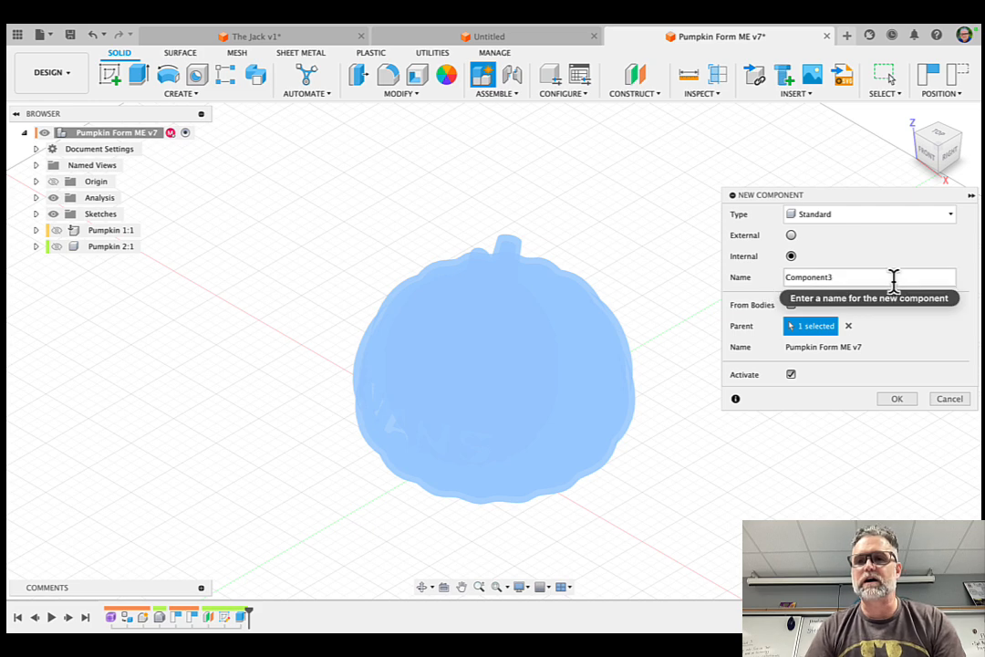
drag(861, 277, 784, 278)
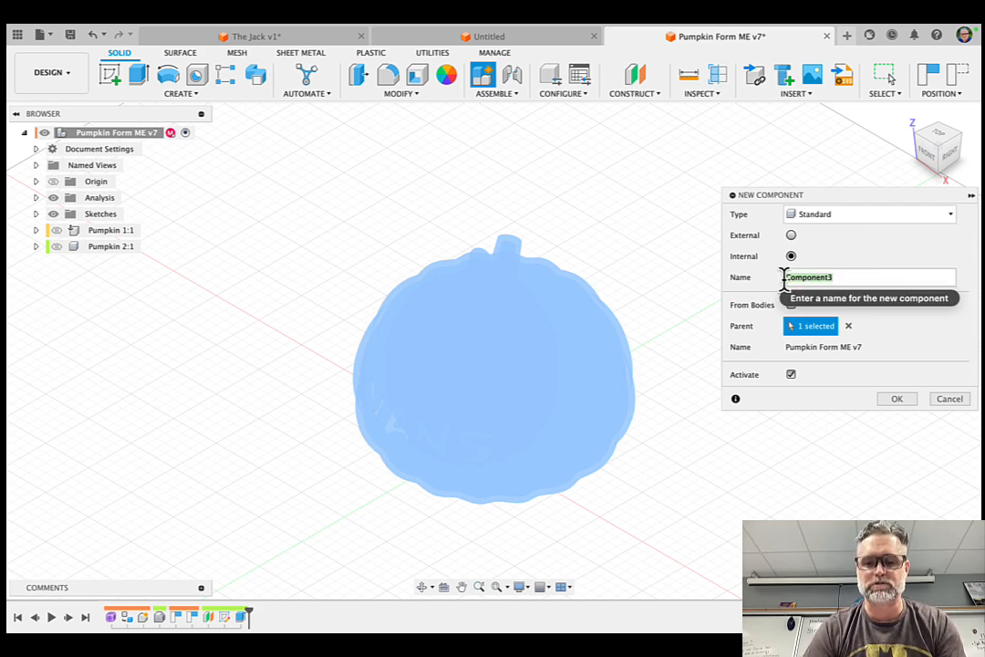
key(BackSpace)
text(Pump)
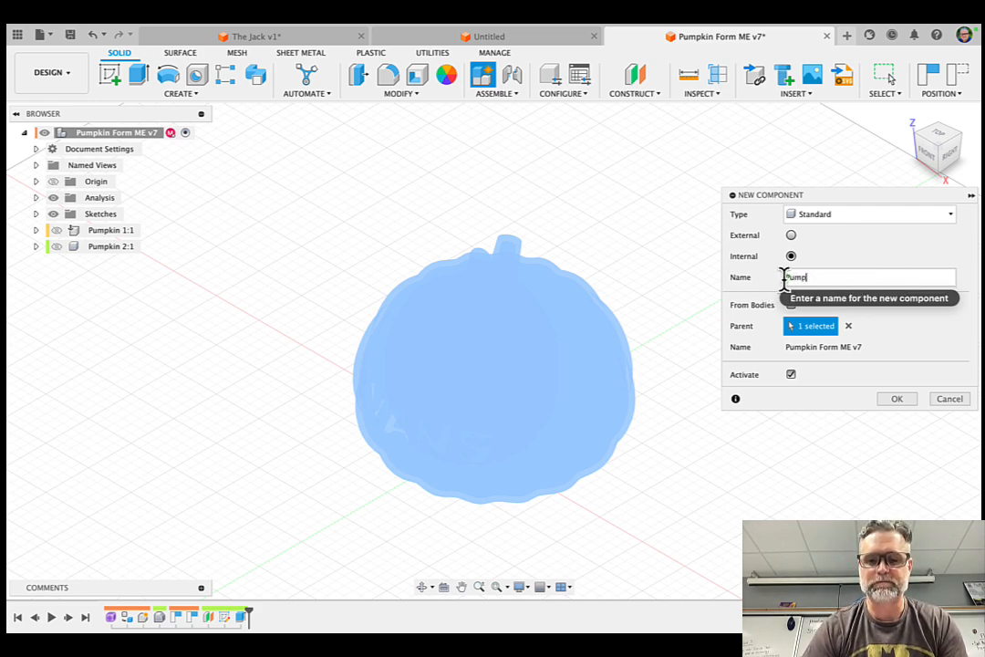
text(kin 3)
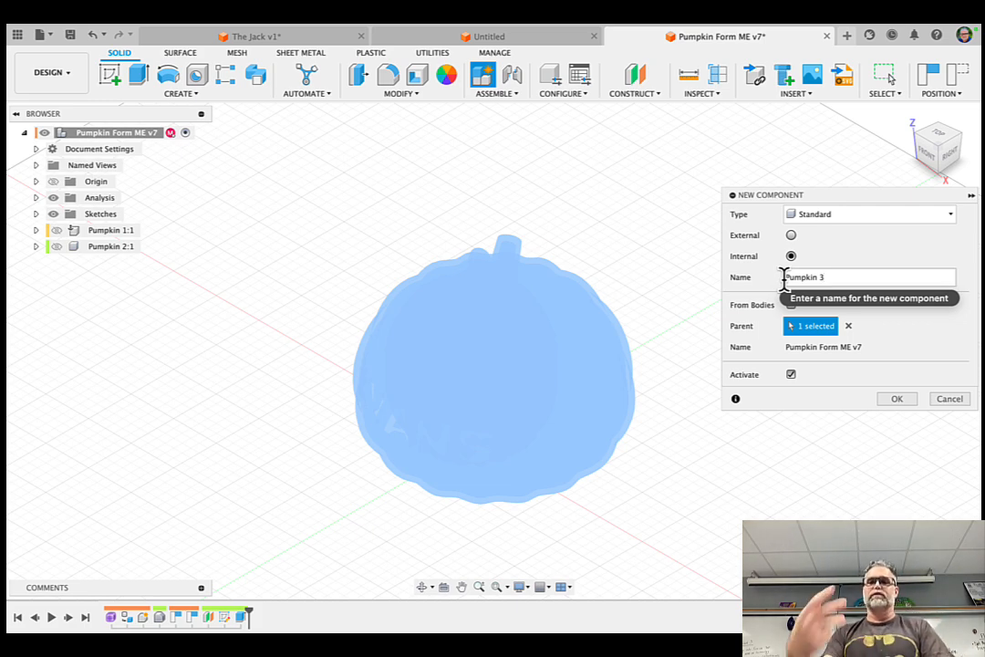
click(895, 400)
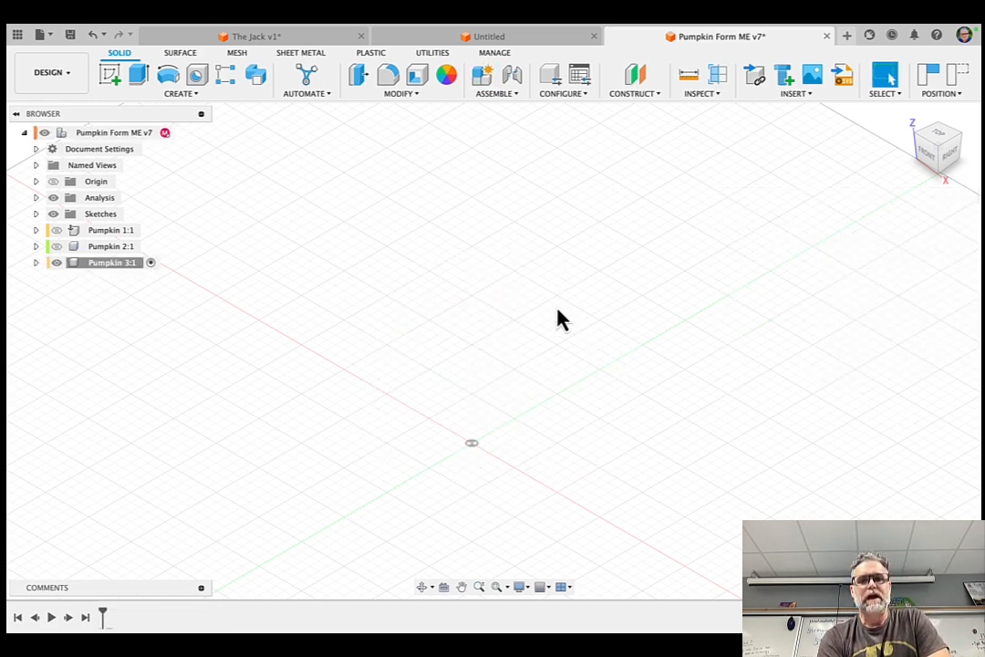
Save the design as a new version with the description "User Saved"
scroll(498, 325, down, 3)
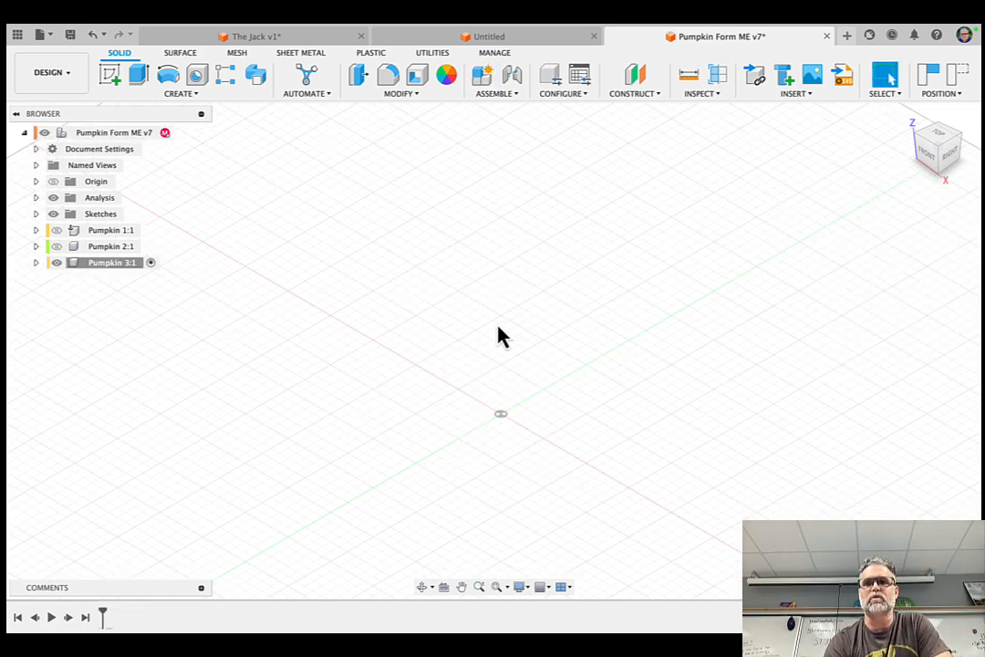
scroll(498, 336, down, 2)
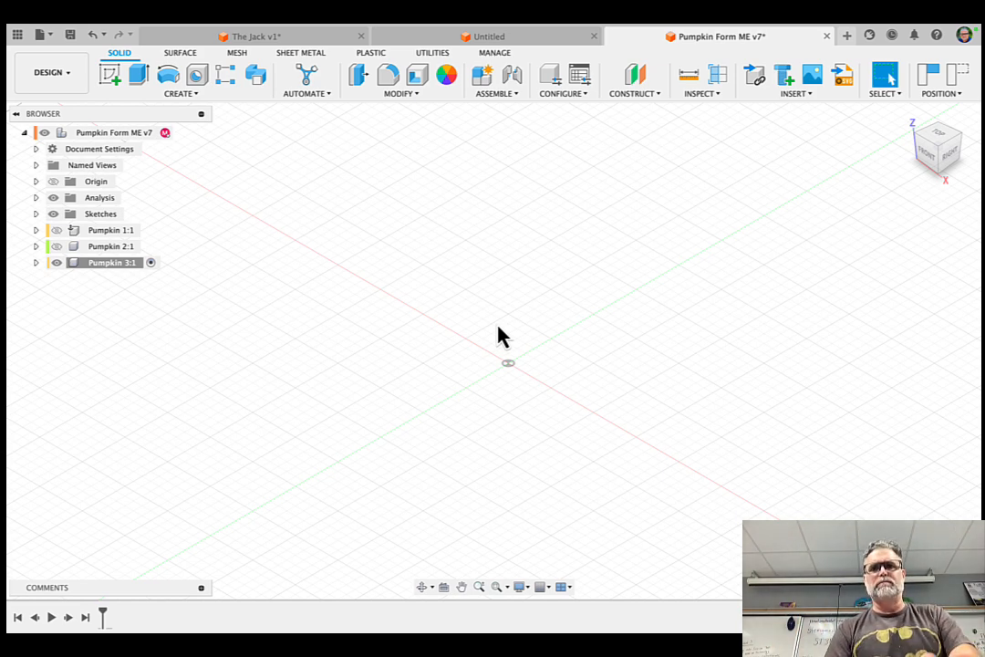
click(70, 35)
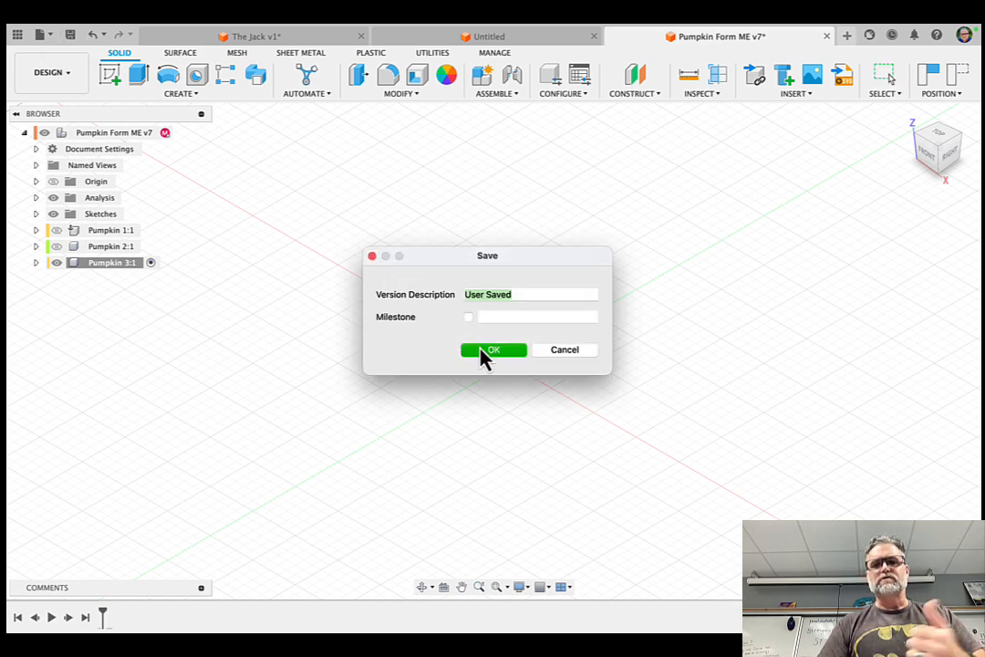
click(483, 350)
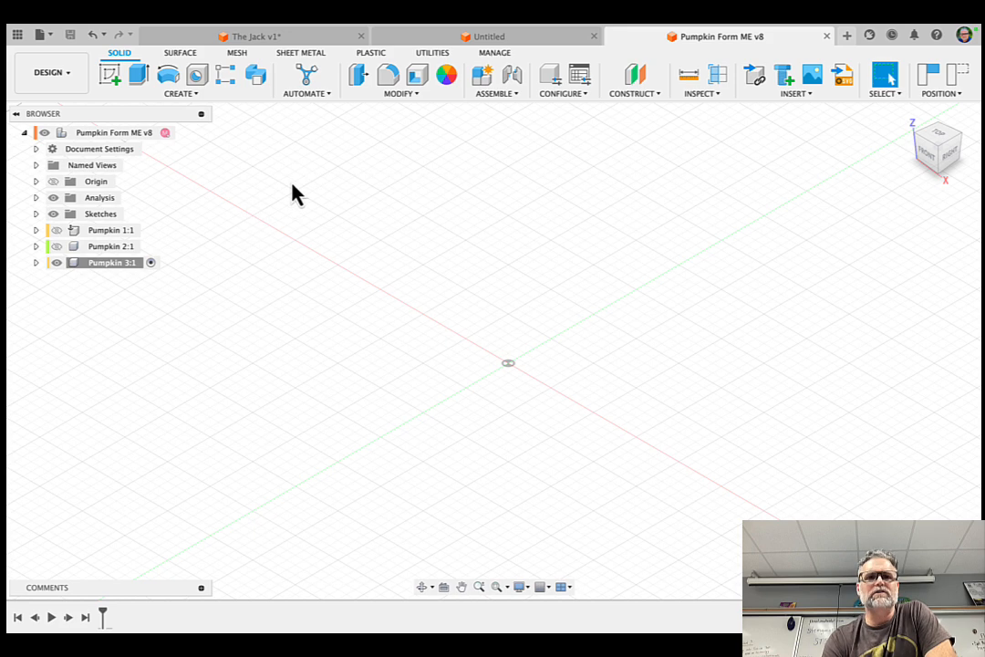
Create a form in the Pumpkin 3 component and start a sketch on the front (XZ) plane
click(213, 95)
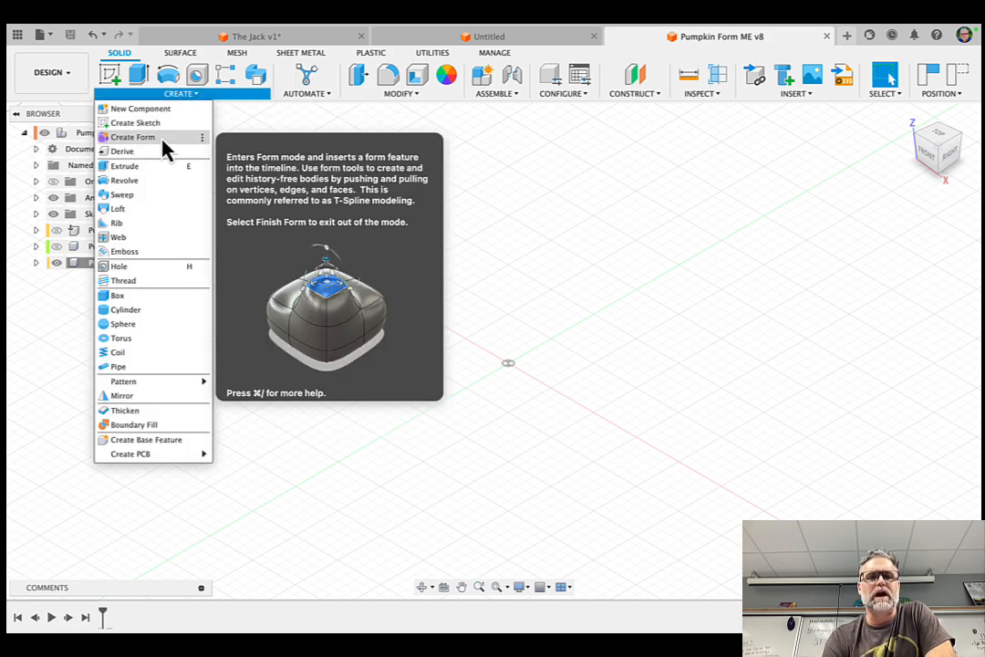
click(164, 146)
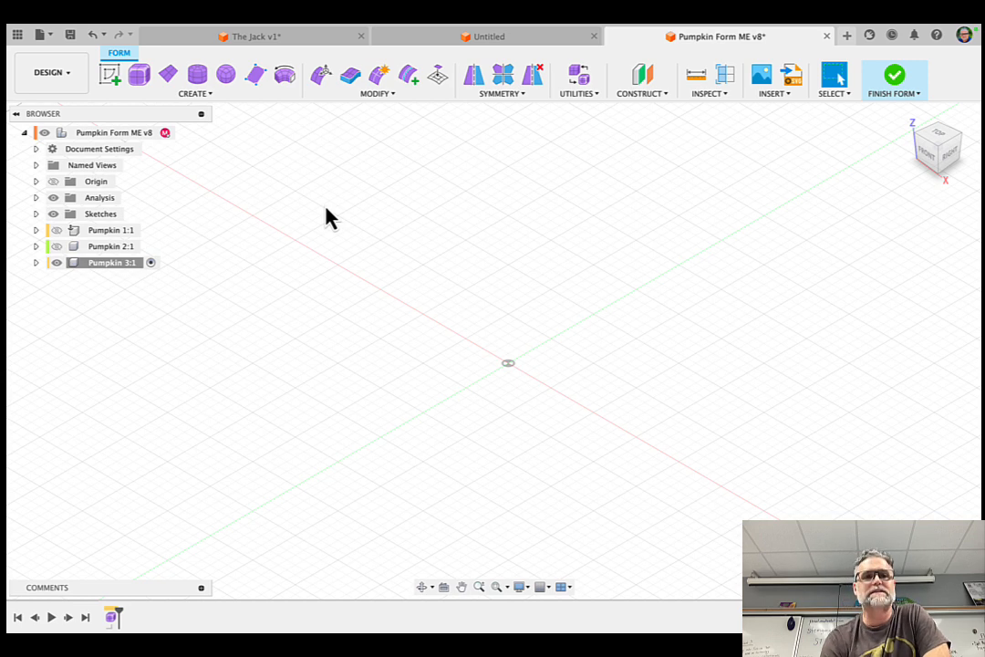
click(109, 76)
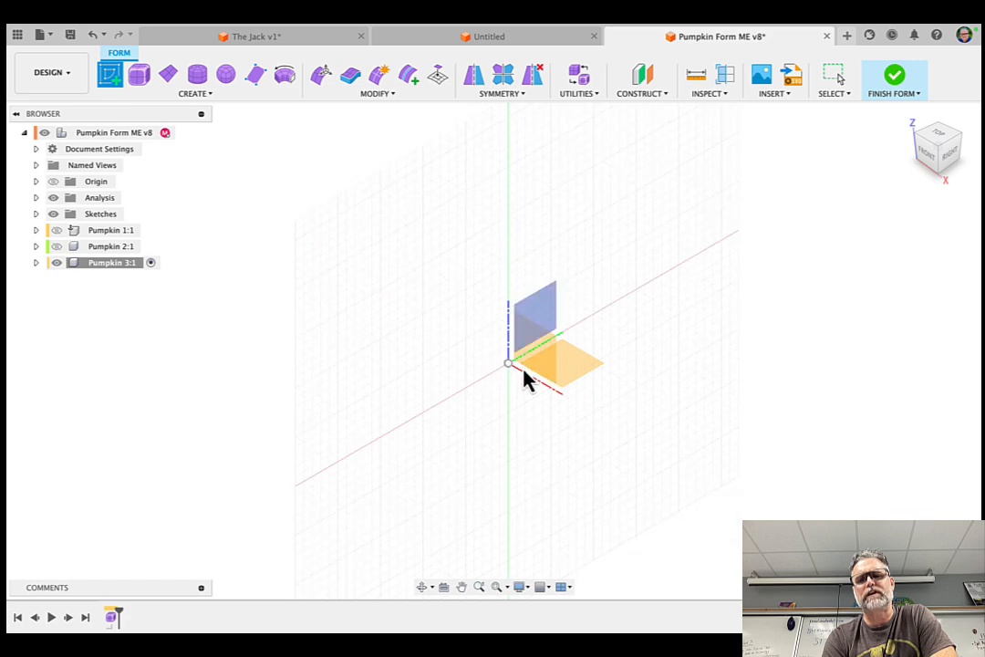
click(926, 157)
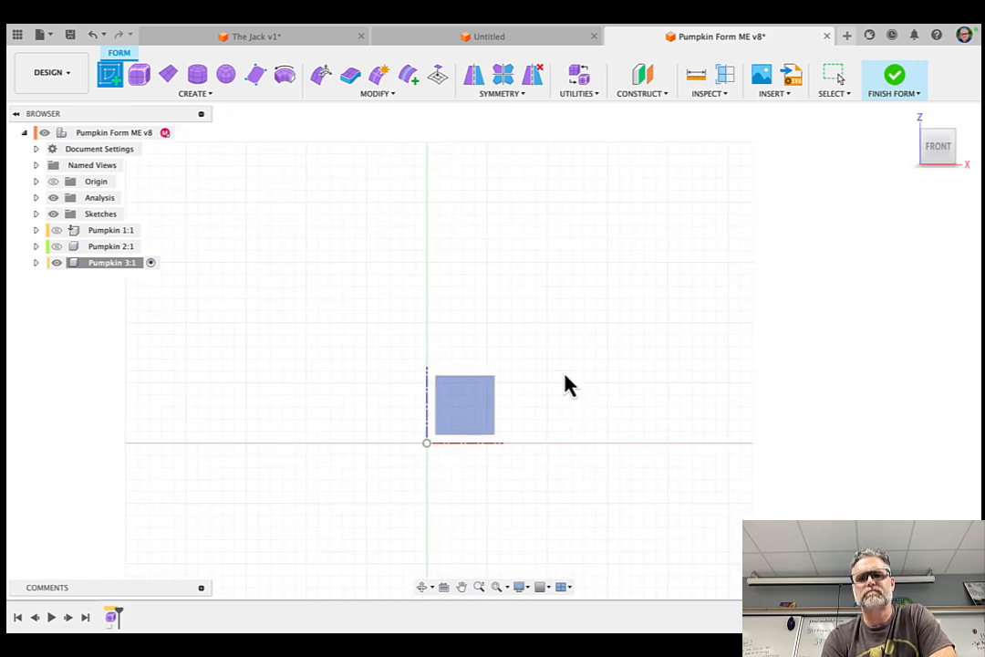
click(461, 412)
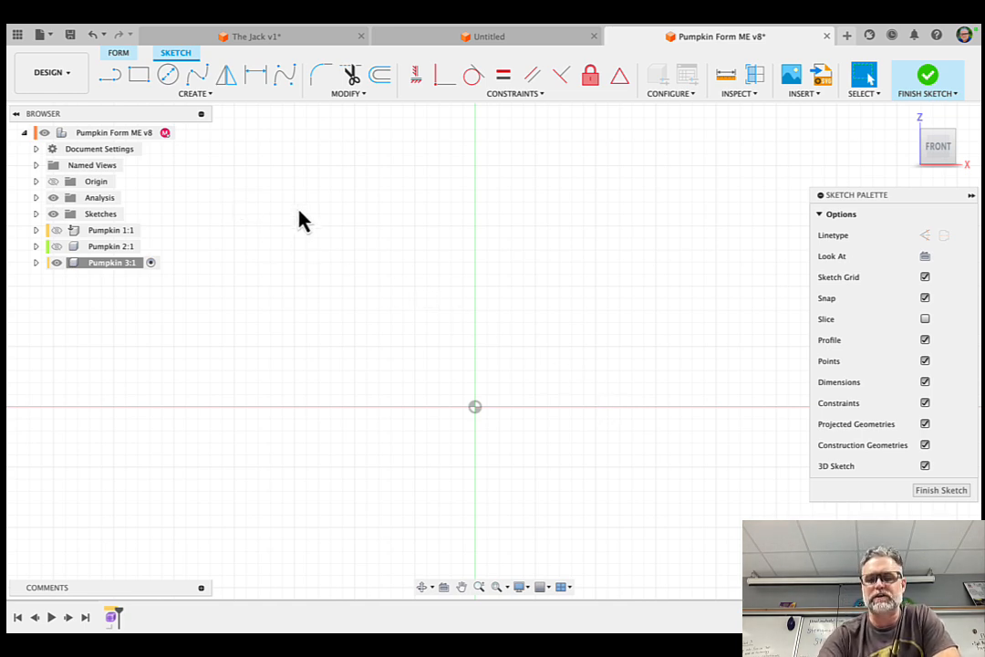
Draw an 80 mm vertical construction line upward from the origin
click(120, 79)
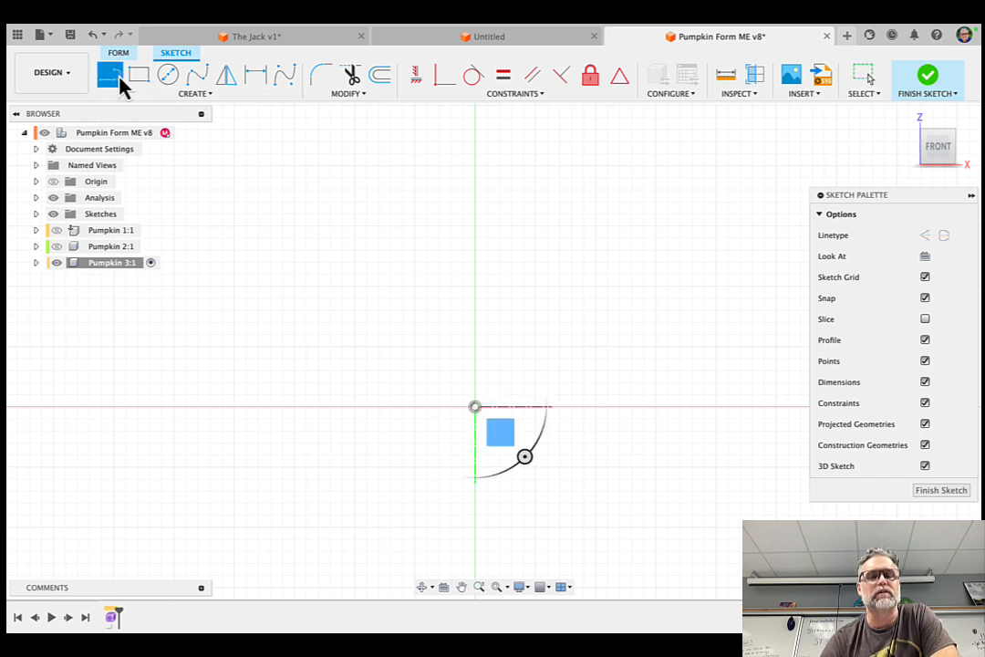
click(474, 407)
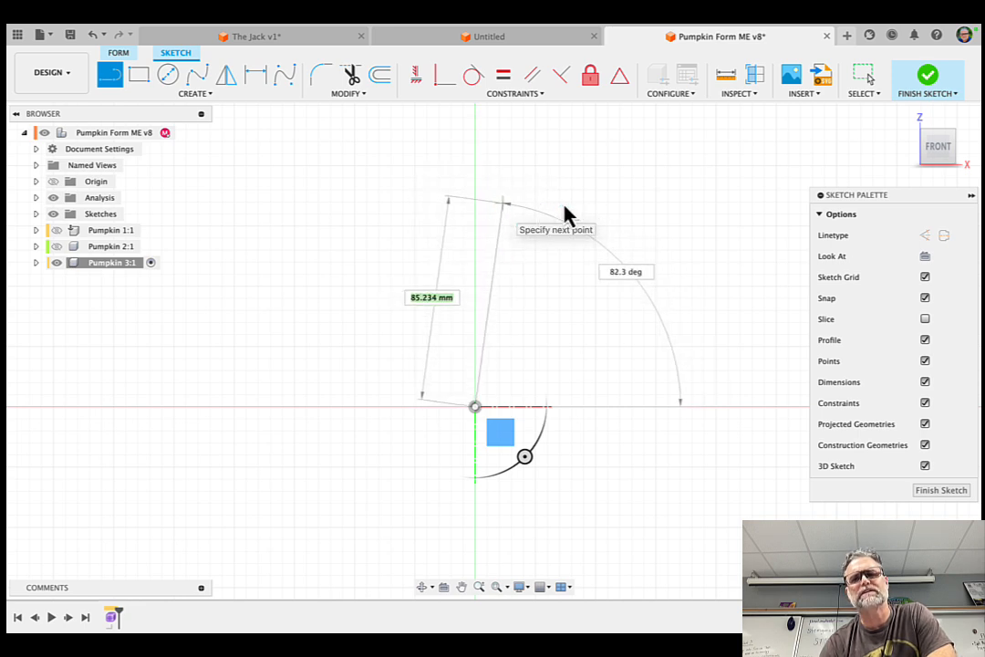
click(925, 236)
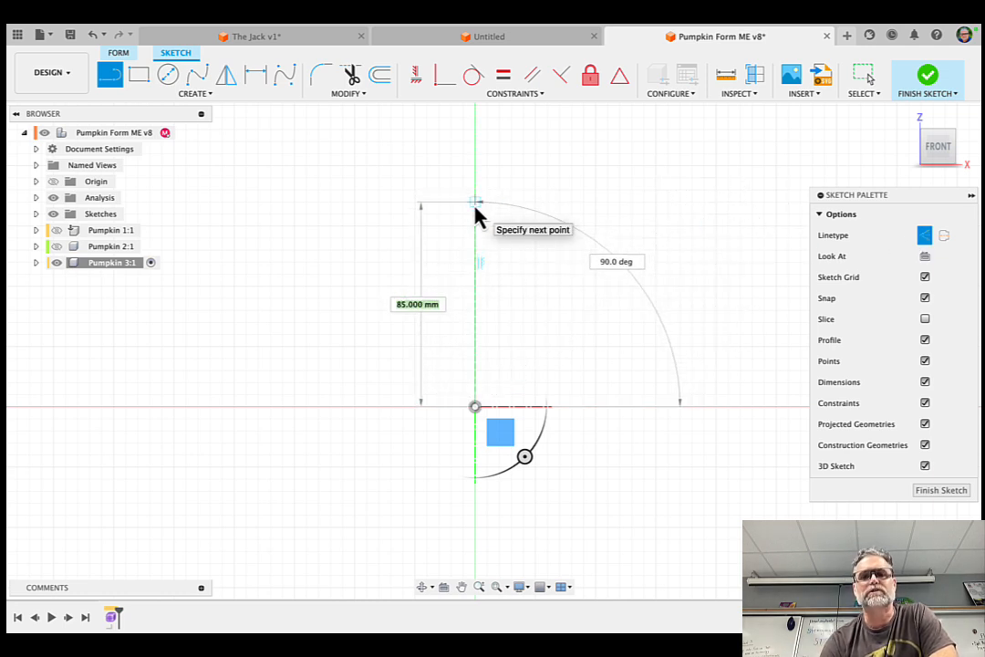
scroll(475, 207, down, 1)
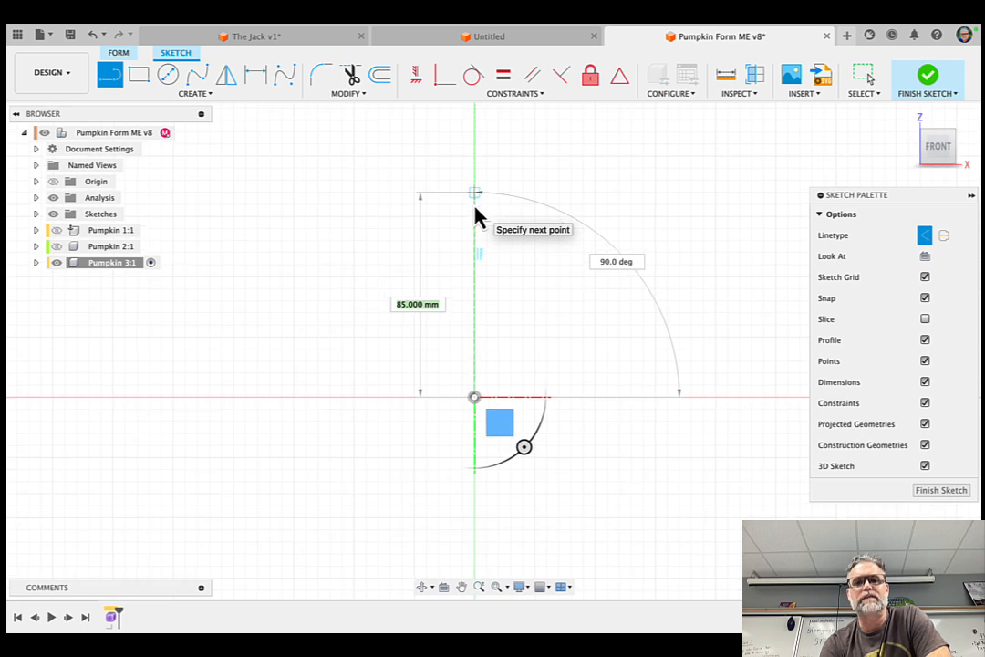
text(80)
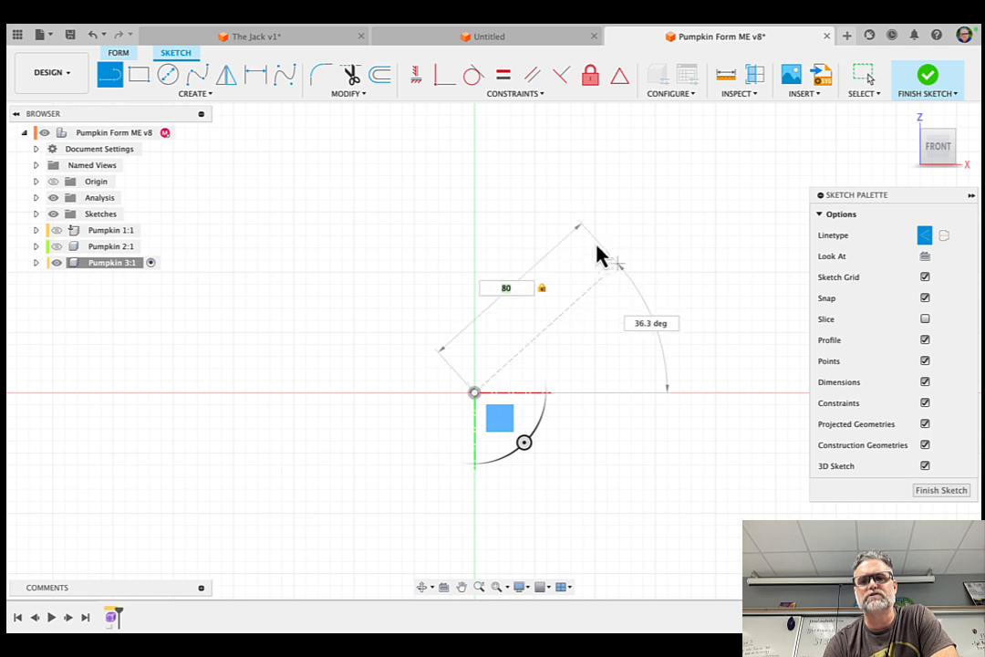
click(475, 200)
key(Escape)
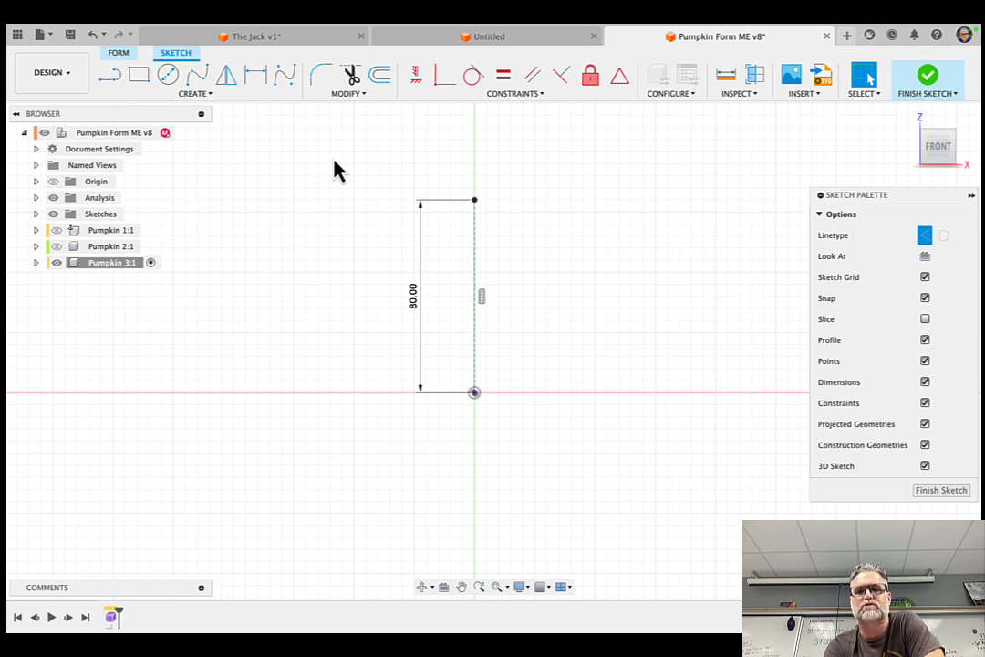
Draw a half-pumpkin profile as a five-point, non-construction control point spline, from the vertical line just above the origin to near its upper end
click(219, 95)
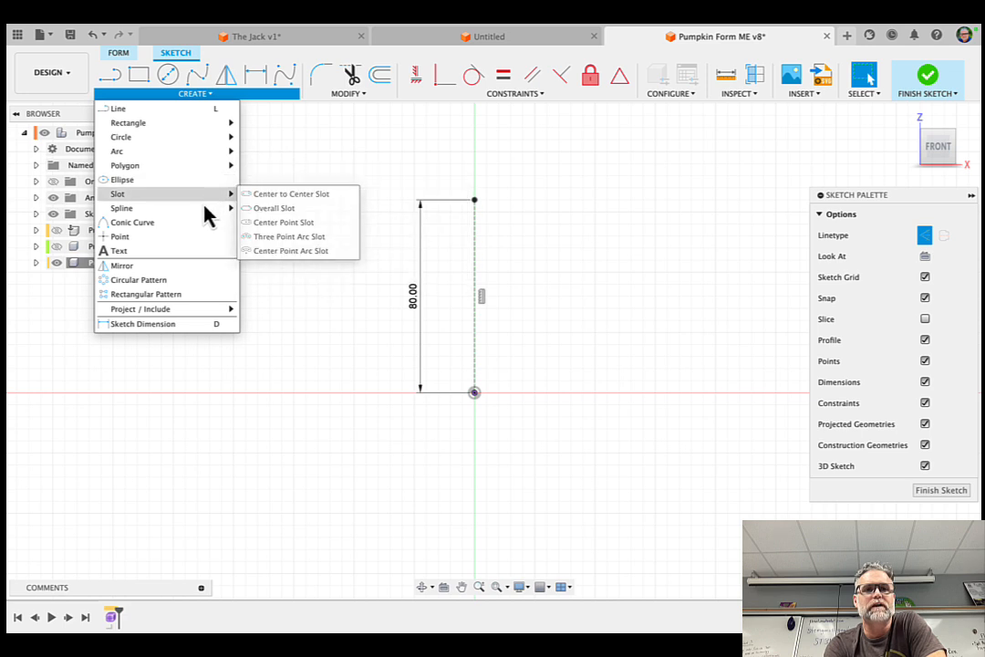
mouse_move(203, 209)
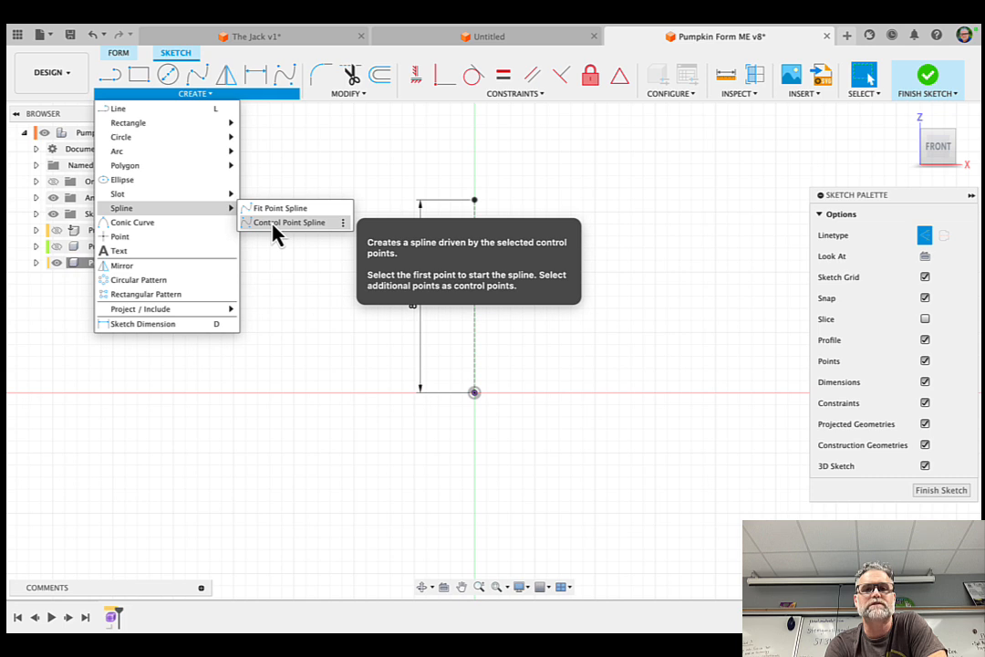
click(277, 225)
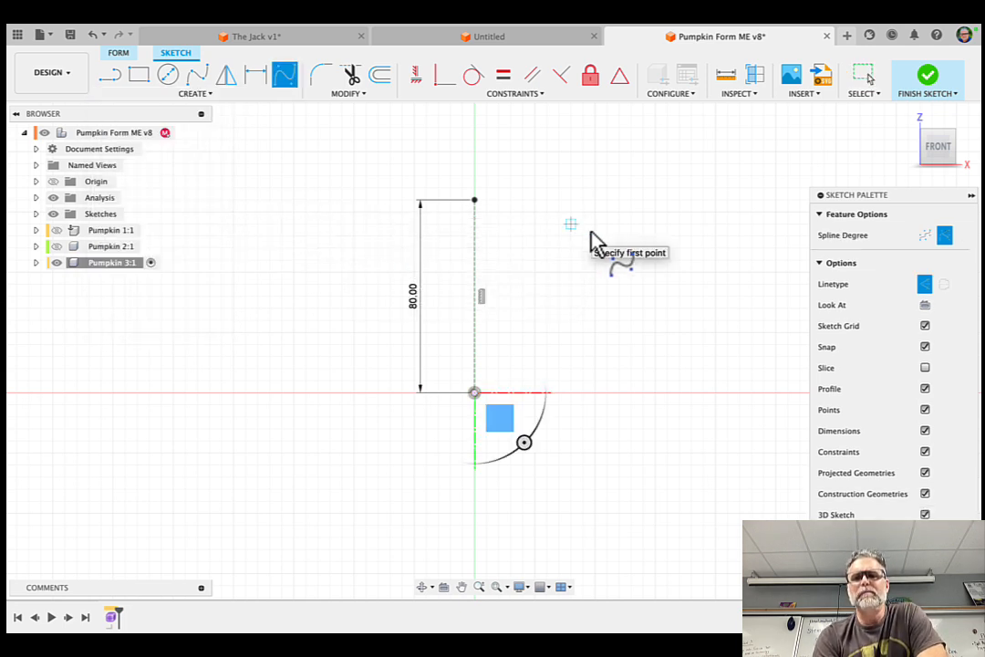
click(921, 288)
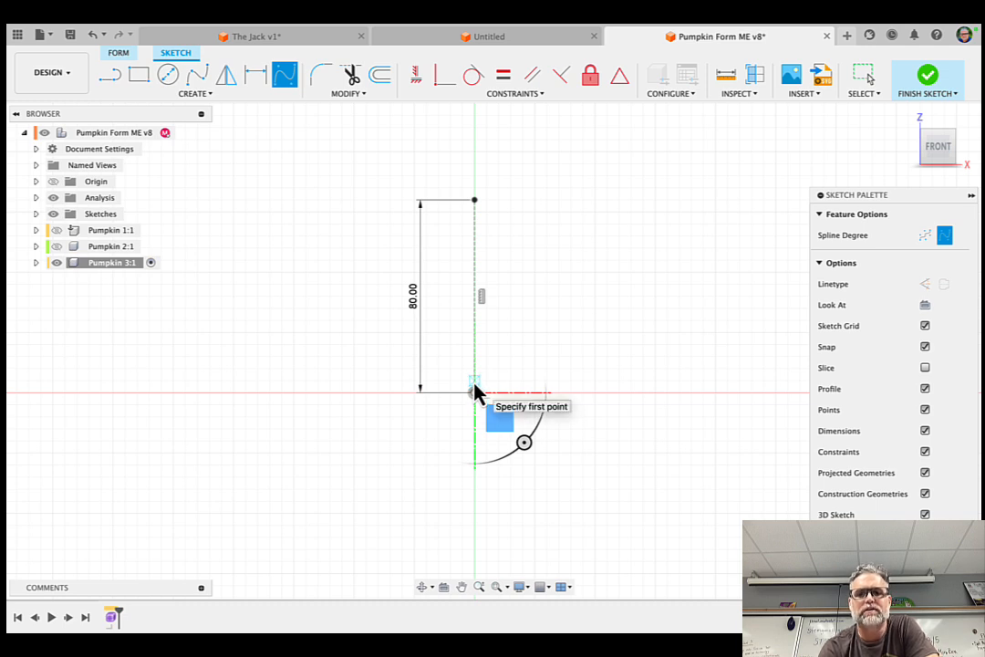
scroll(474, 383, up, 5)
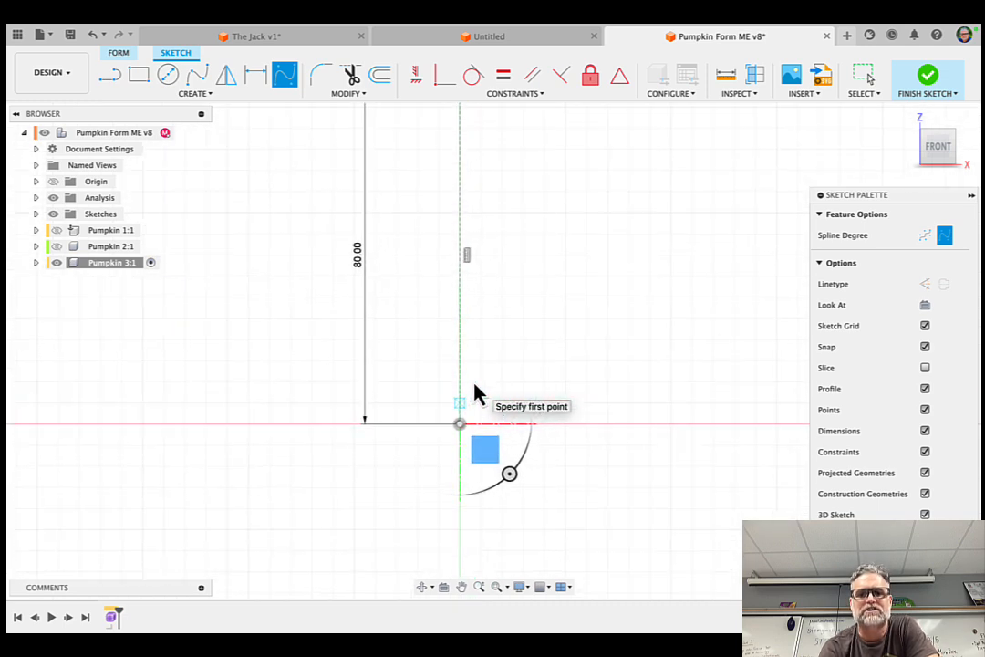
scroll(473, 393, up, 5)
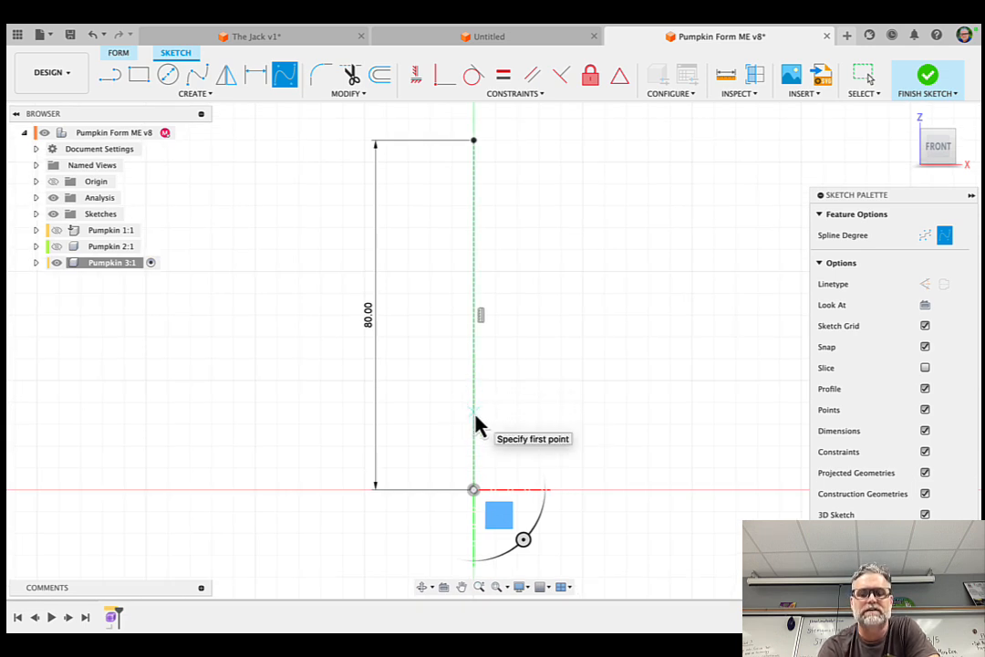
click(473, 486)
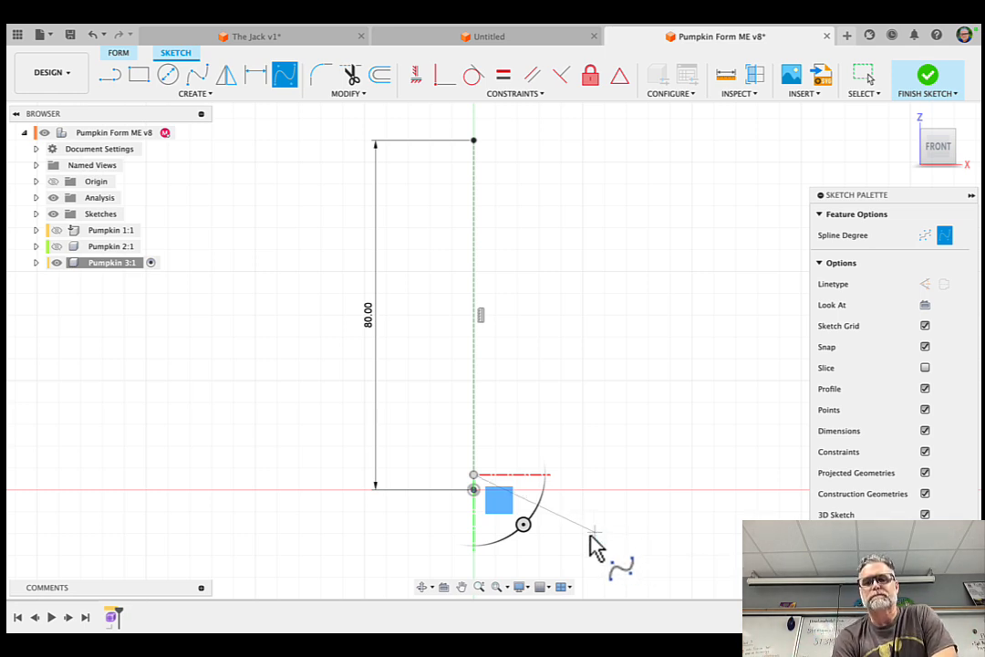
click(644, 541)
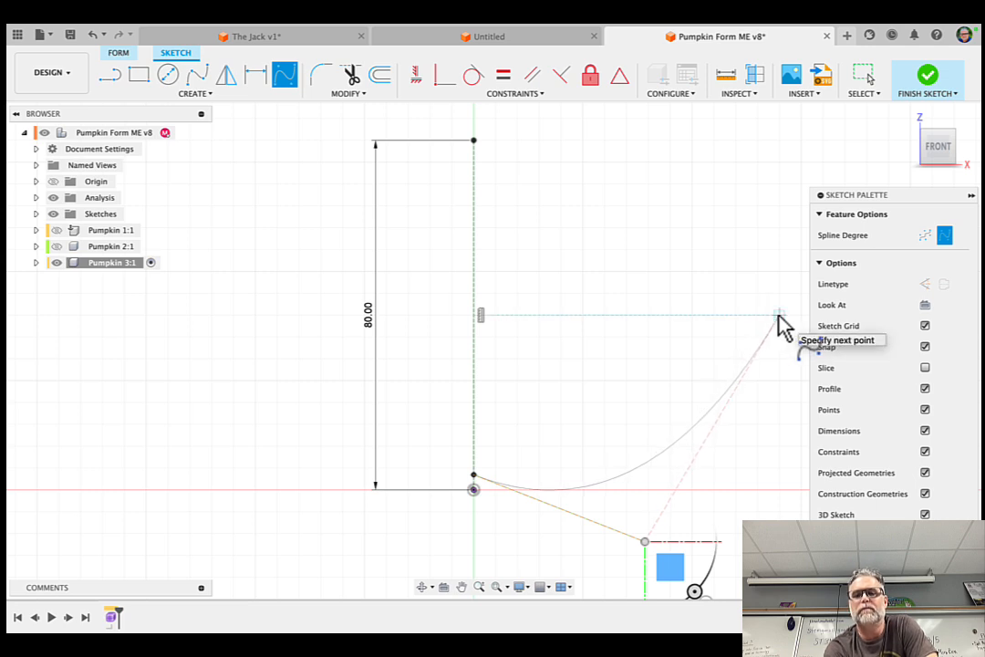
click(779, 316)
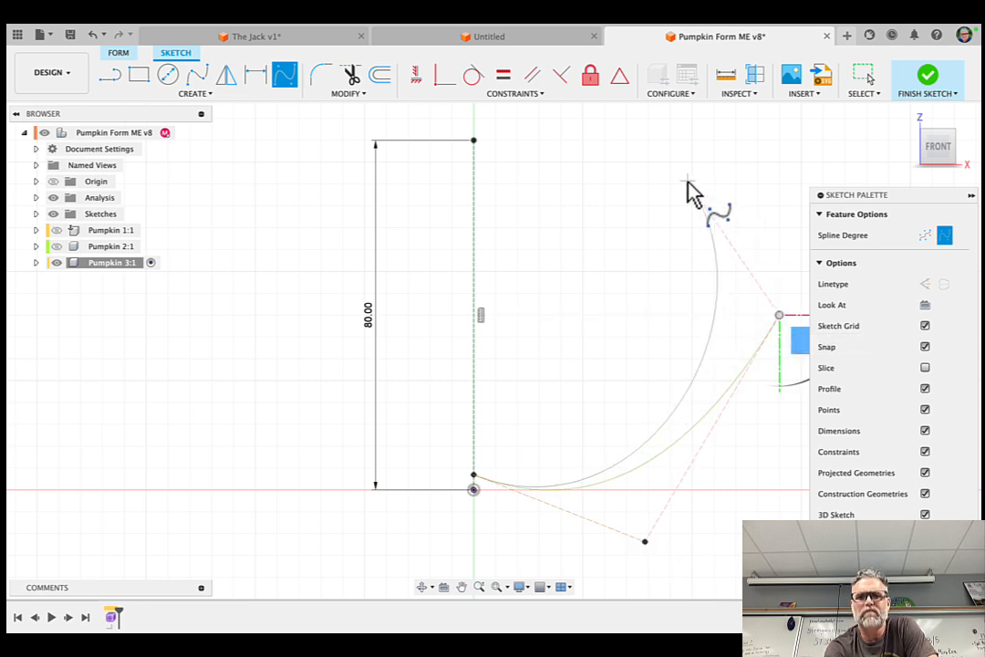
scroll(690, 192, up, 3)
scroll(687, 183, up, 1)
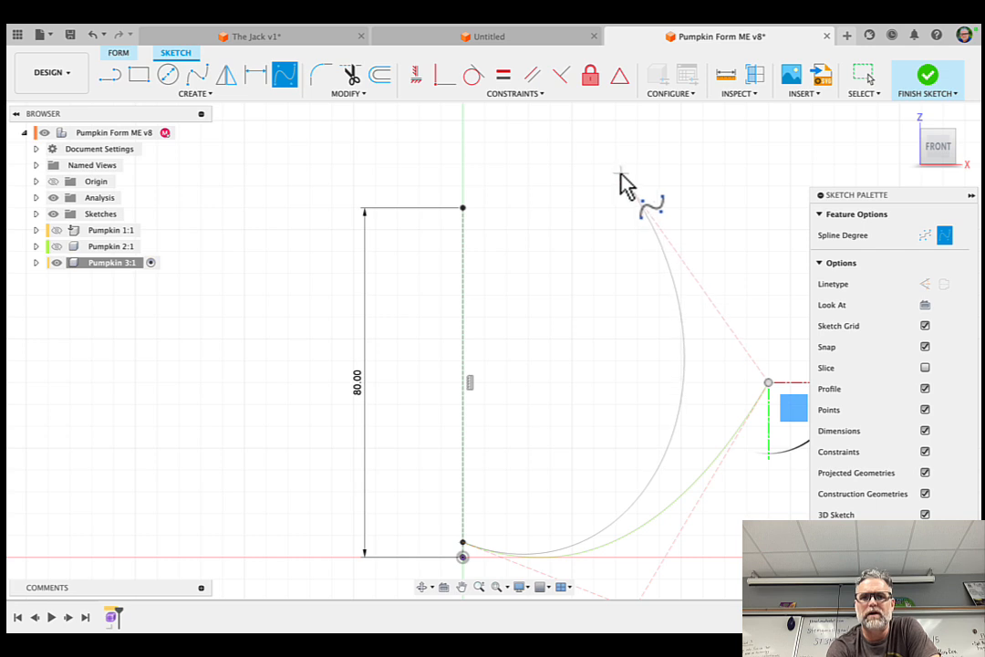
scroll(621, 172, down, 1)
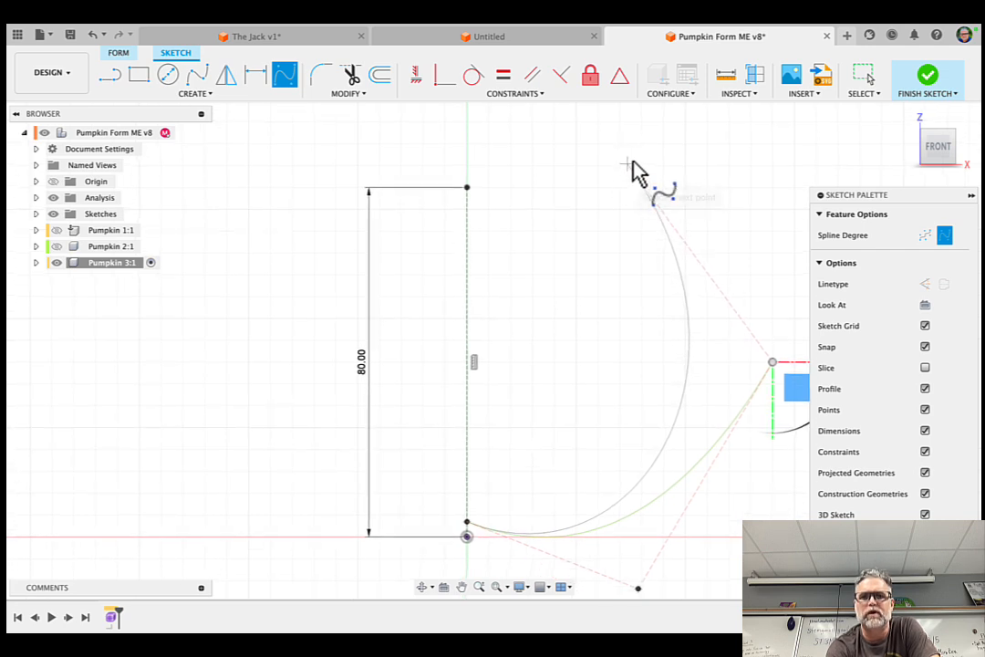
click(644, 147)
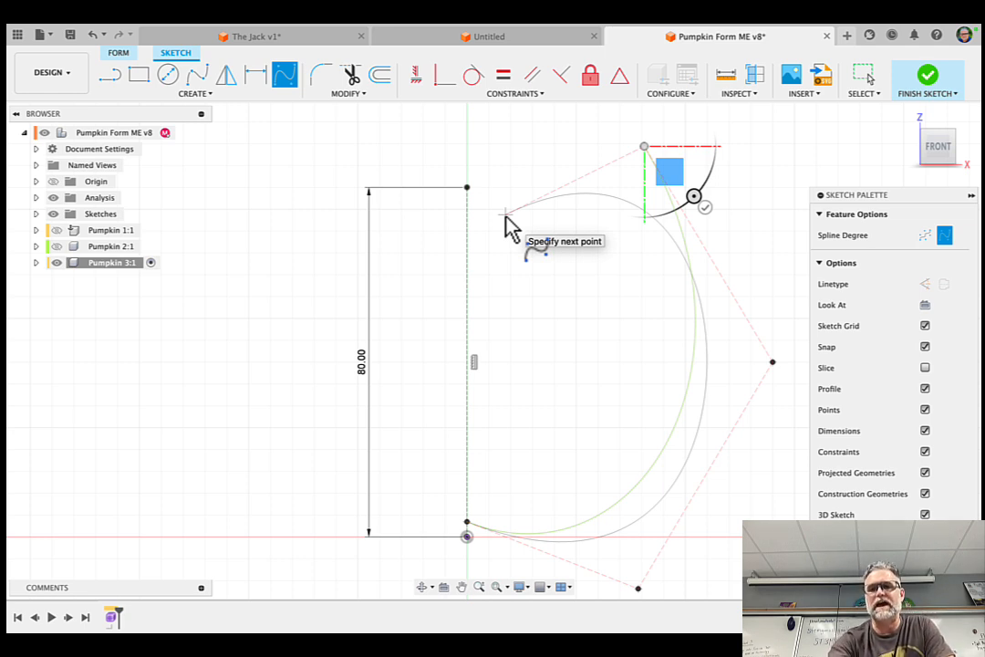
click(506, 216)
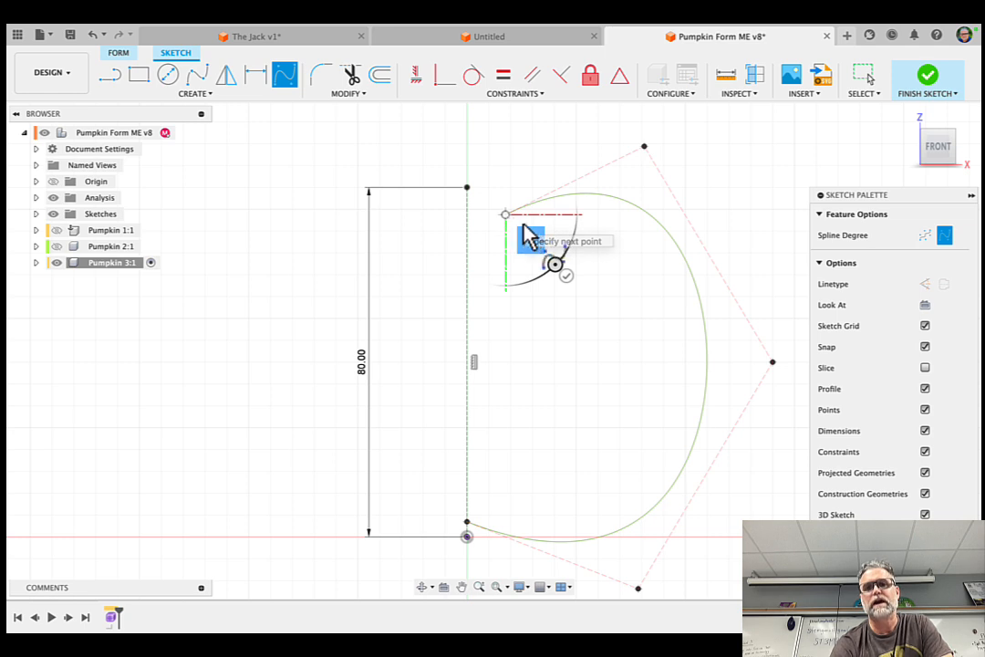
click(566, 275)
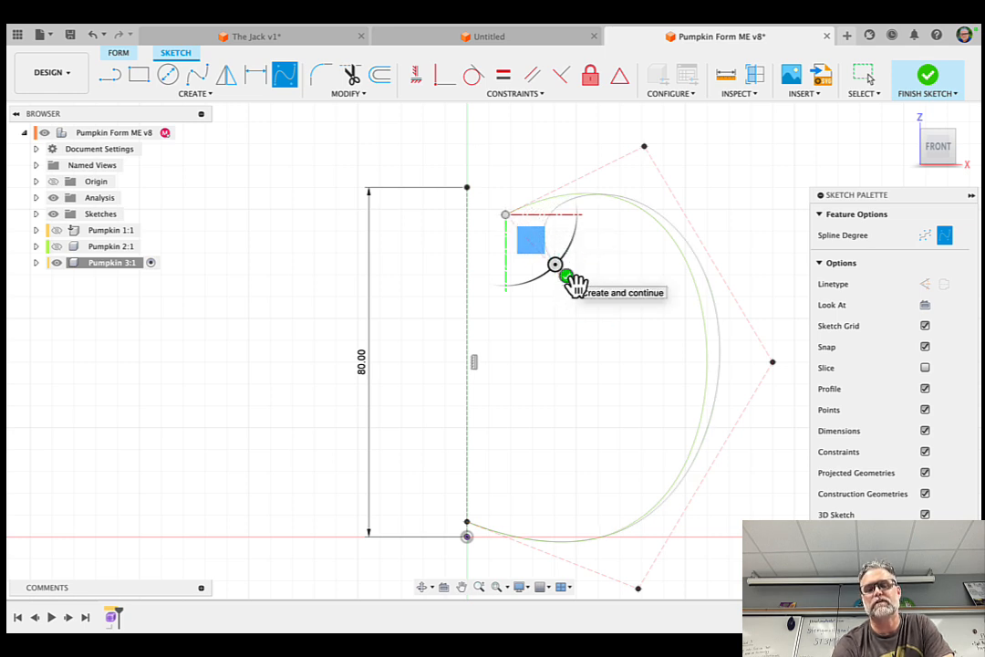
click(566, 277)
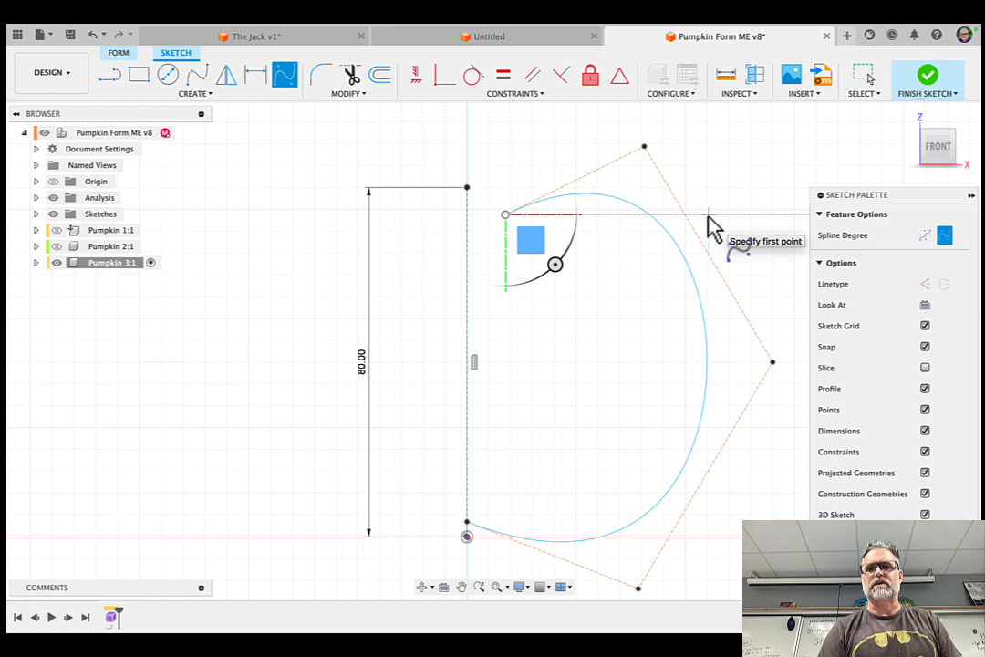
key(Escape)
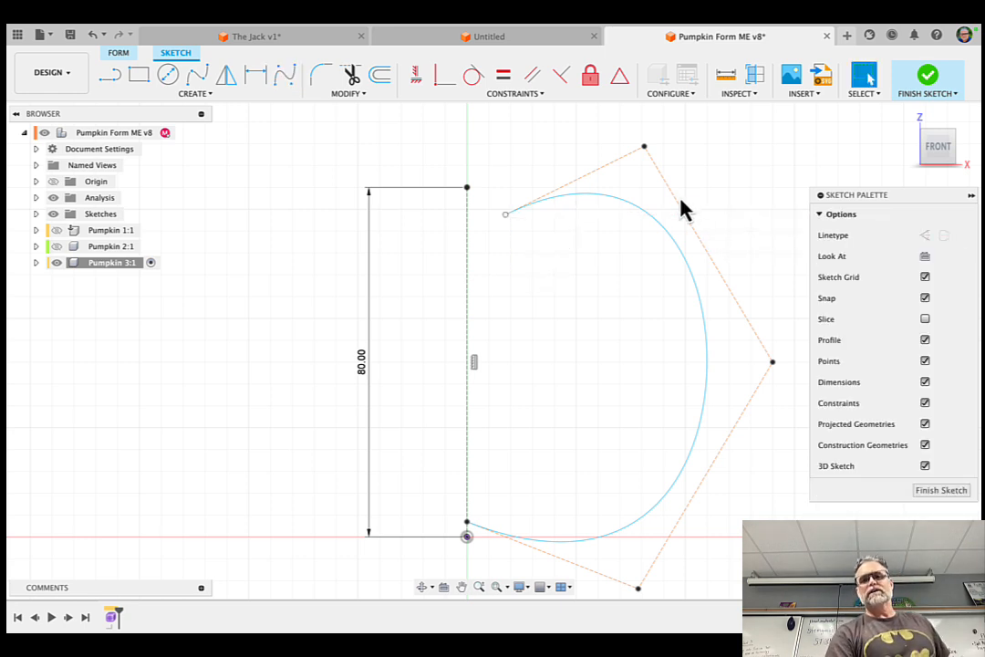
Reshape the spline by raising its upper and lower control points, widening the middle one and moving the upper endpoint inward; finish the sketch
click(644, 146)
drag(644, 146, 641, 122)
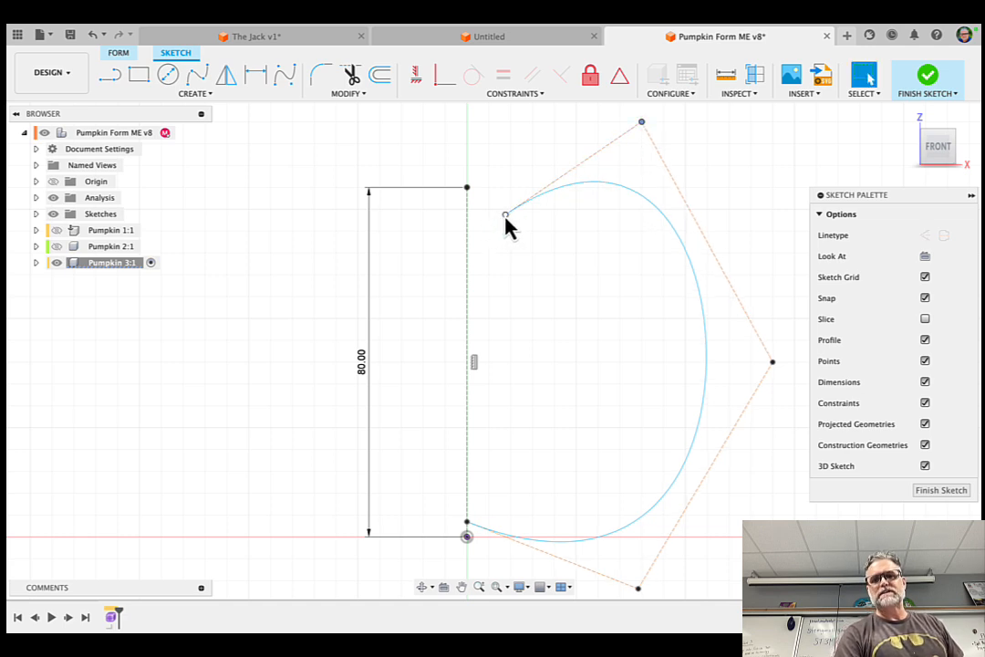
drag(505, 216, 495, 209)
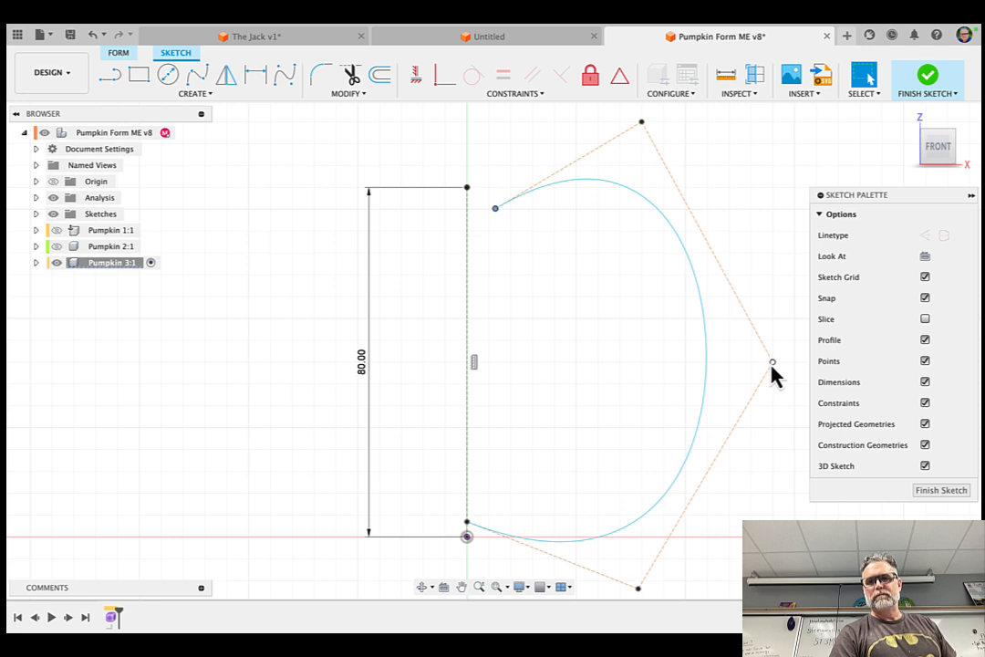
mouse_move(772, 367)
mouse_down()
mouse_move(873, 373)
mouse_move(792, 362)
mouse_up()
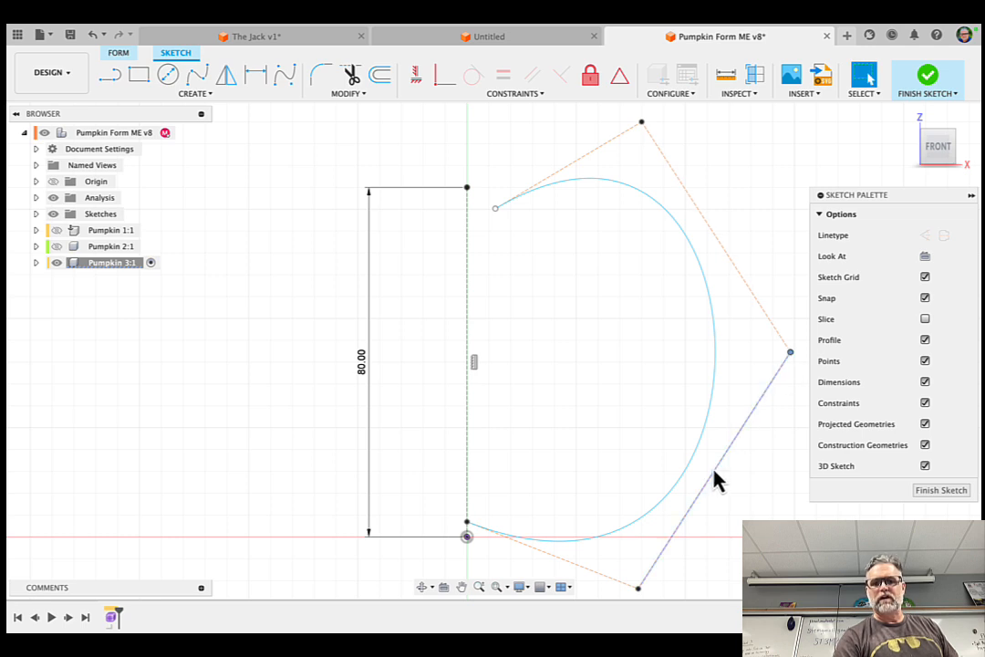
scroll(703, 489, down, 2)
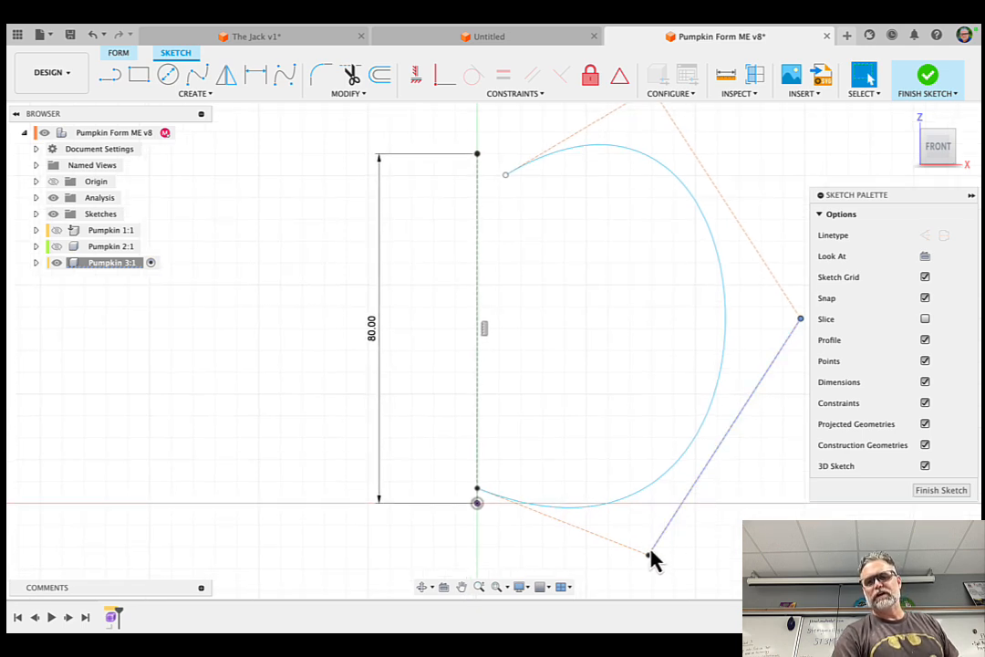
drag(648, 555, 644, 545)
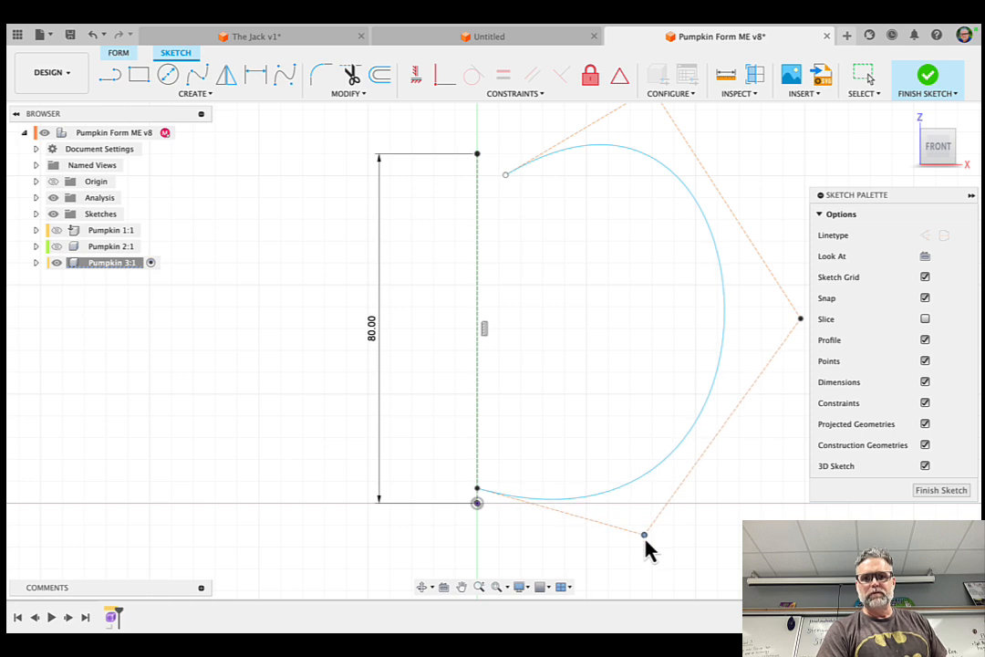
drag(645, 551, 648, 558)
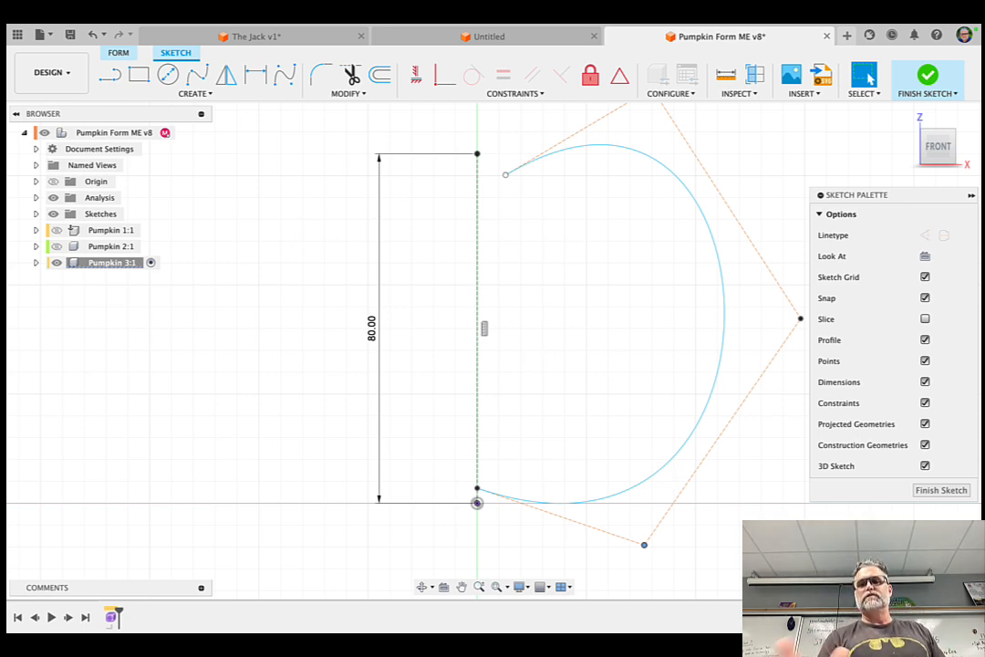
click(927, 80)
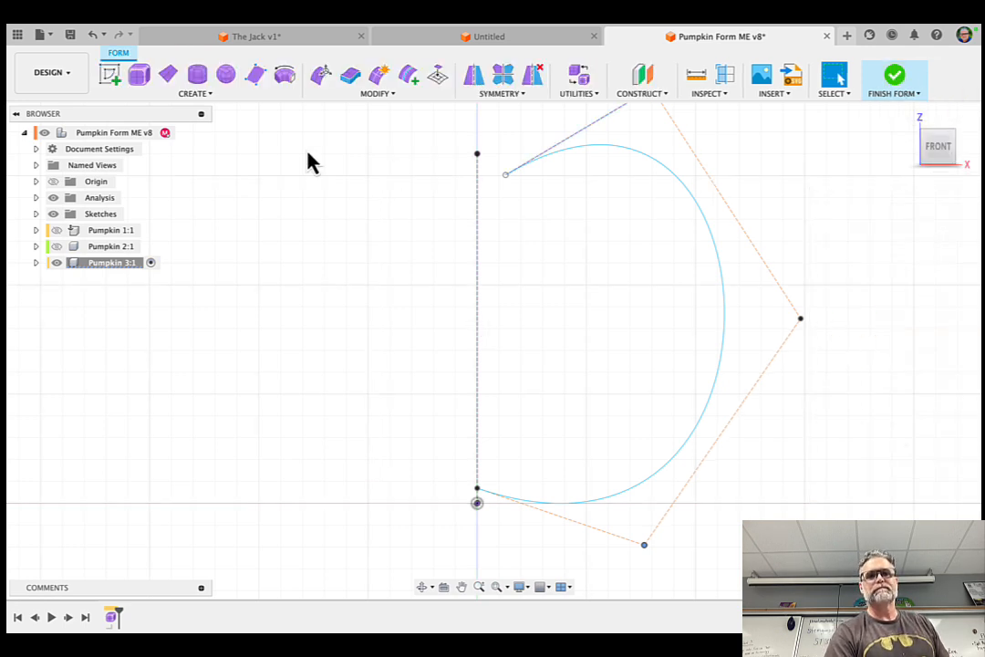
Revolve the spline profile fully around the vertical construction line as a form body with 8 faces
click(202, 96)
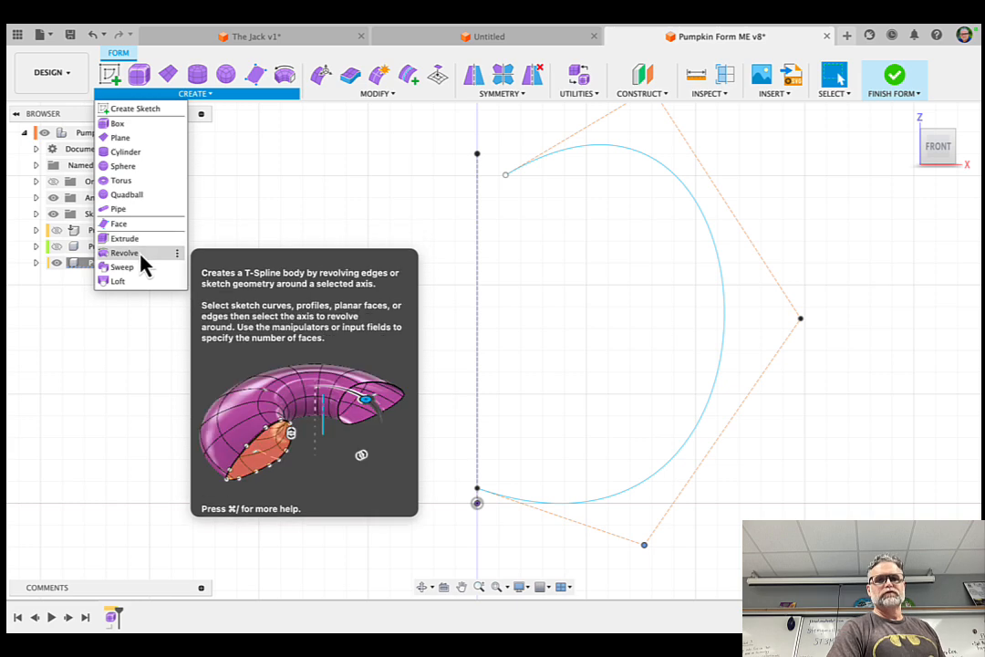
click(141, 257)
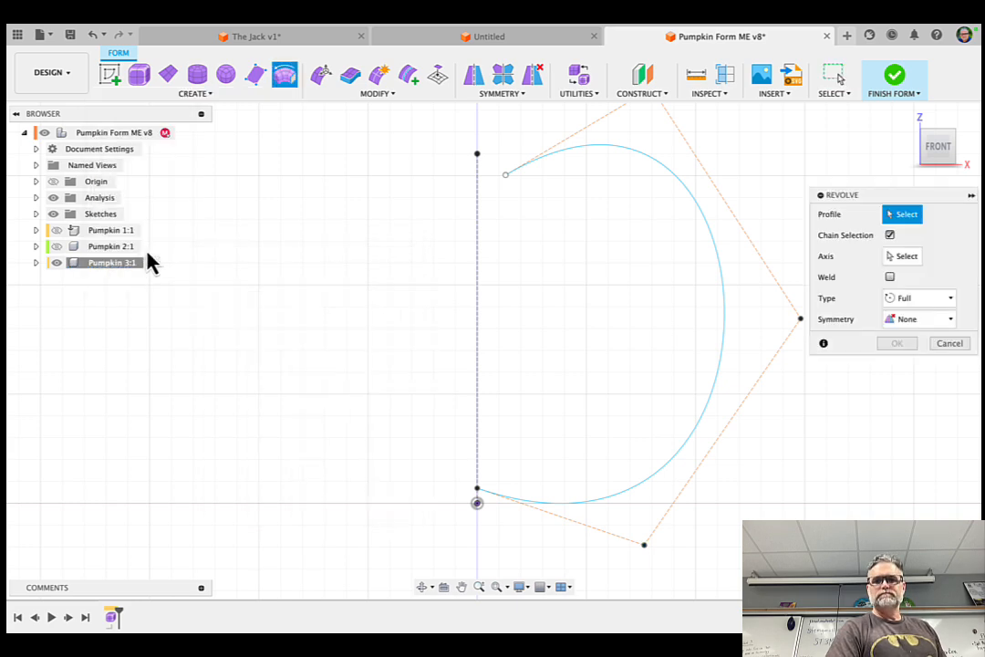
click(698, 216)
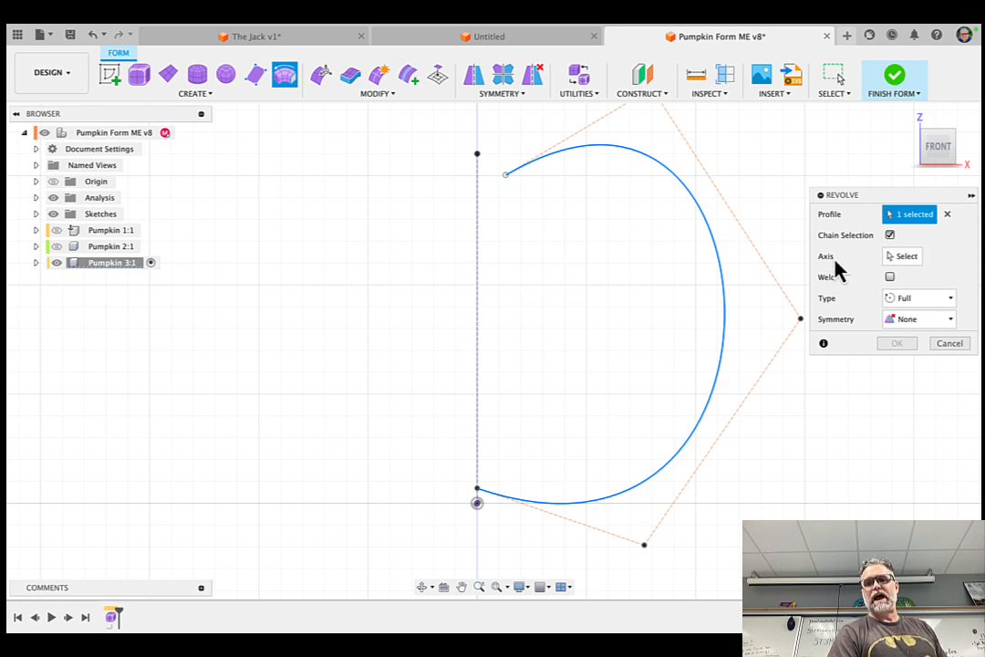
click(903, 257)
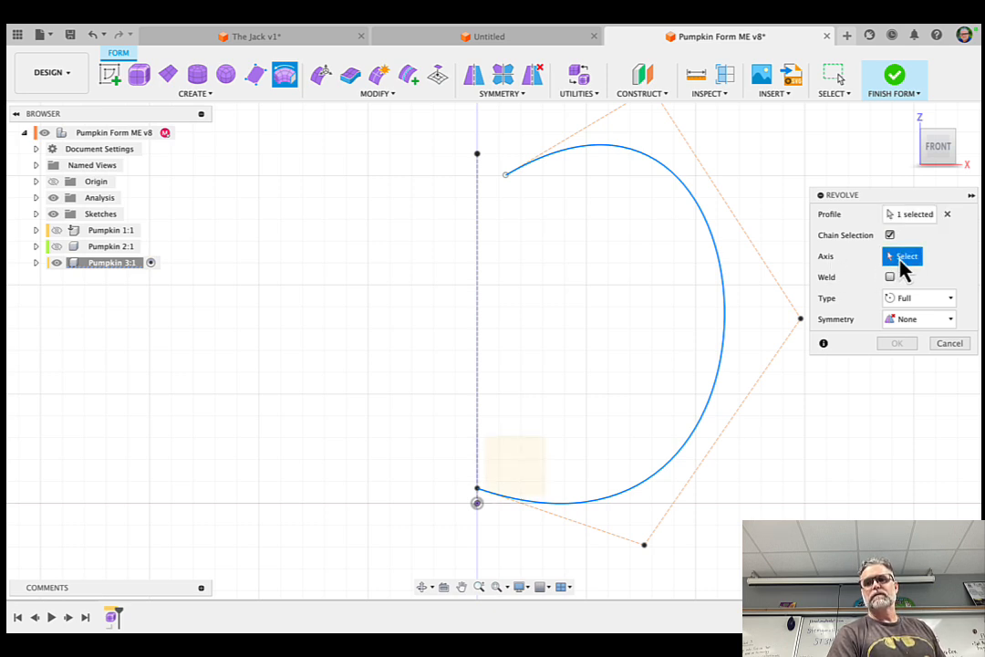
click(479, 299)
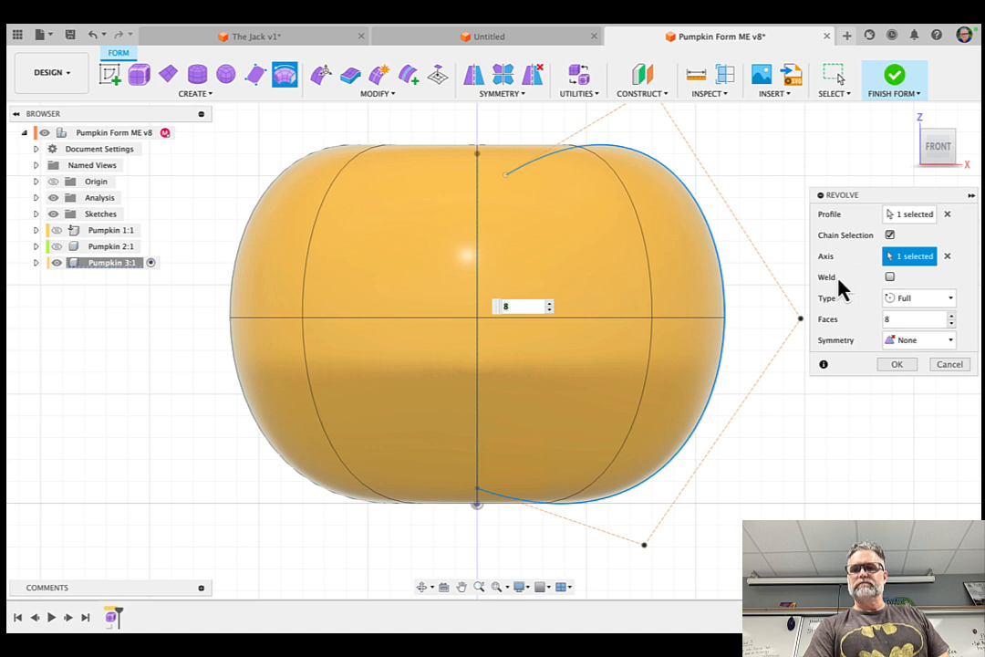
click(883, 365)
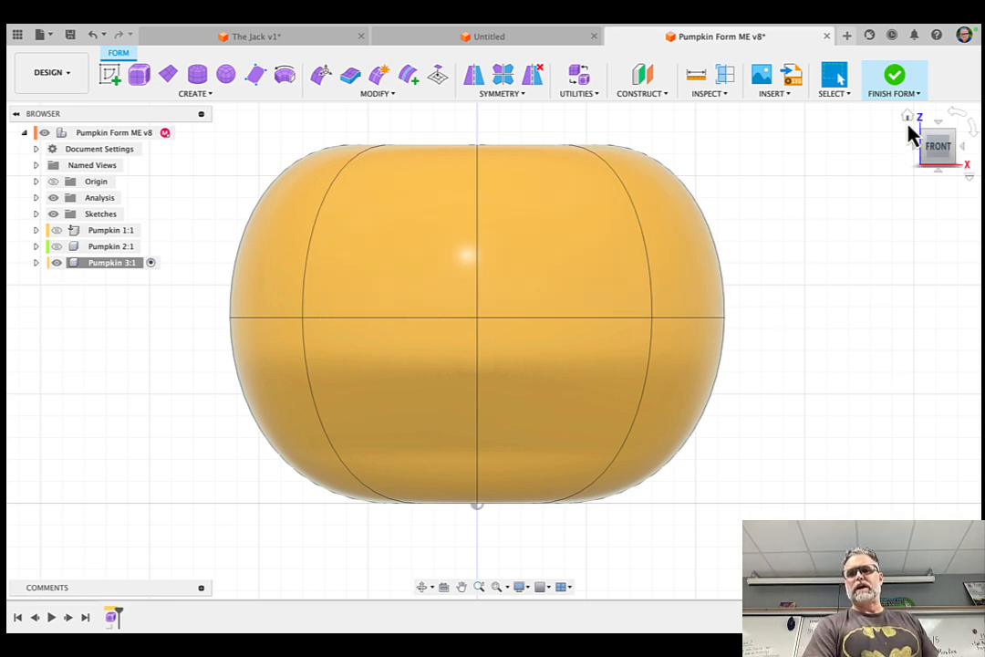
Subdivide all faces of the pumpkin body in Exact mode, with 3 length faces and 2 width faces
click(908, 119)
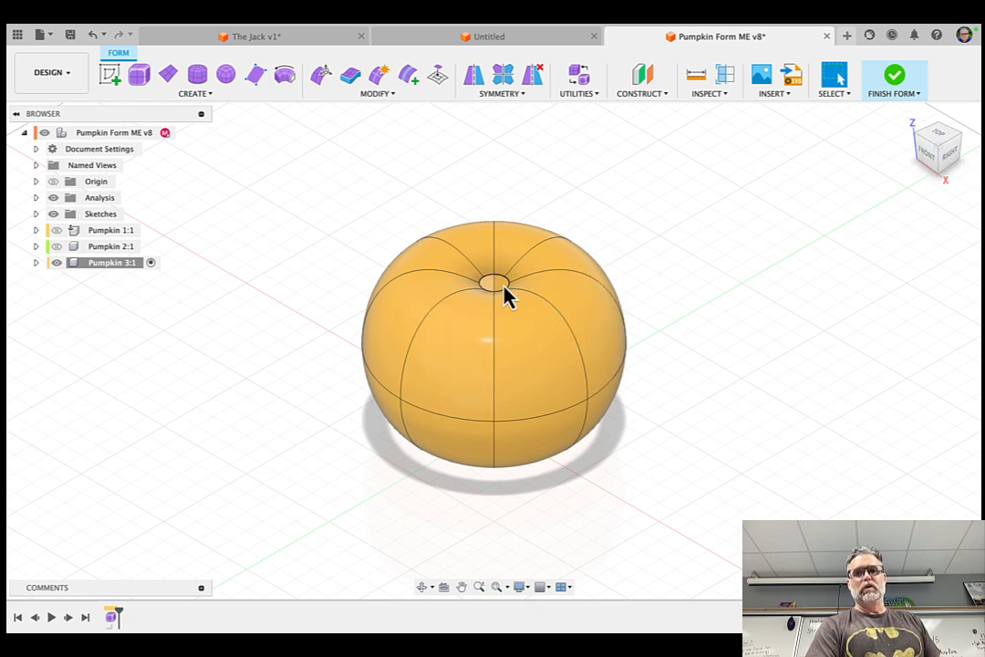
mouse_move(941, 154)
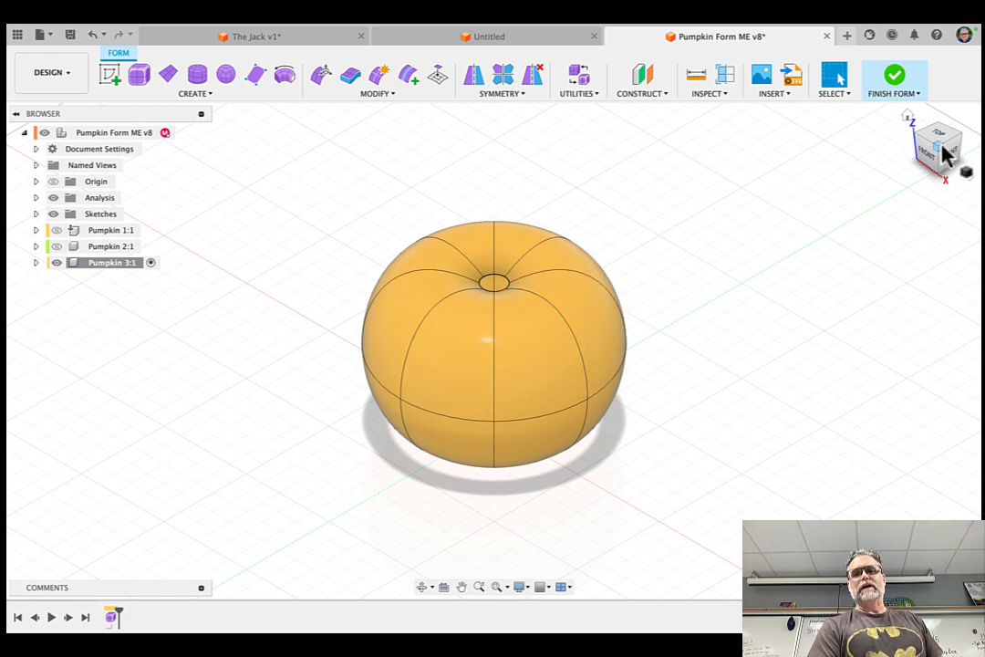
mouse_move(942, 154)
mouse_down()
mouse_move(925, 199)
mouse_move(939, 141)
mouse_move(946, 161)
mouse_up()
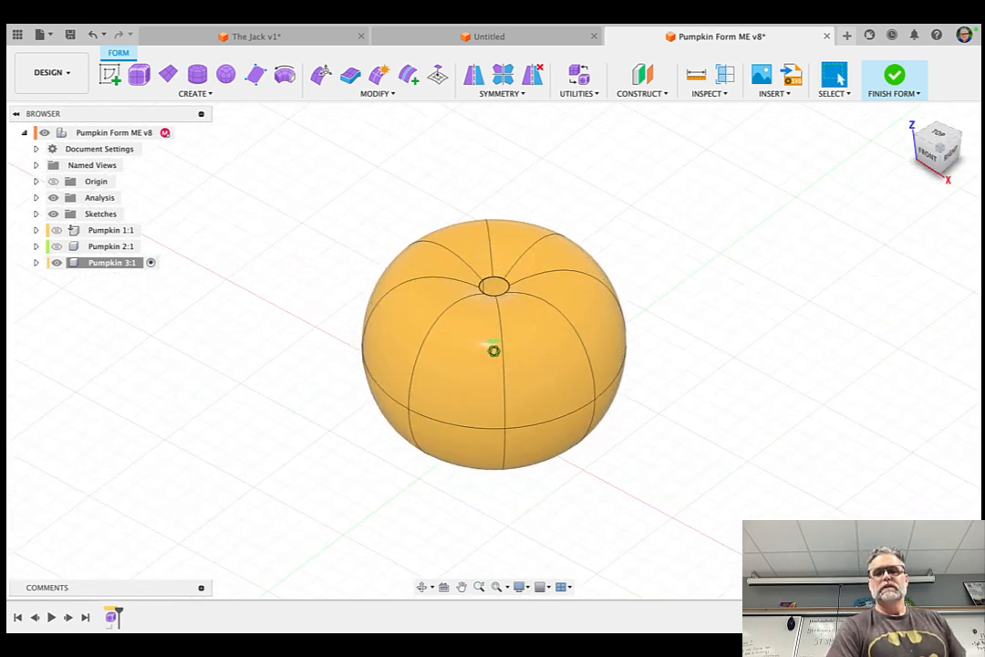
click(929, 160)
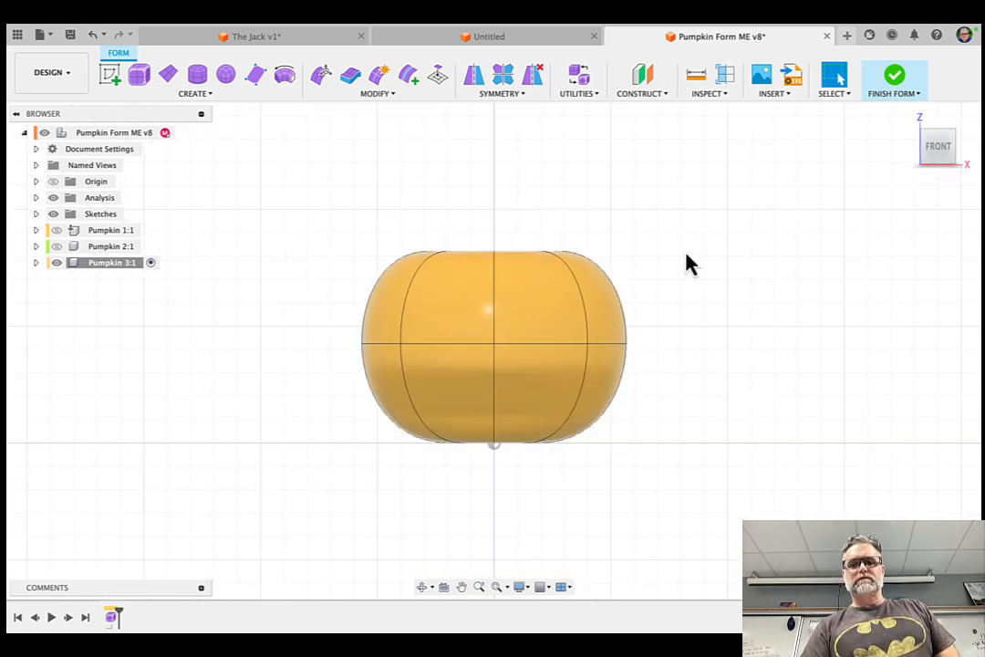
scroll(686, 263, up, 5)
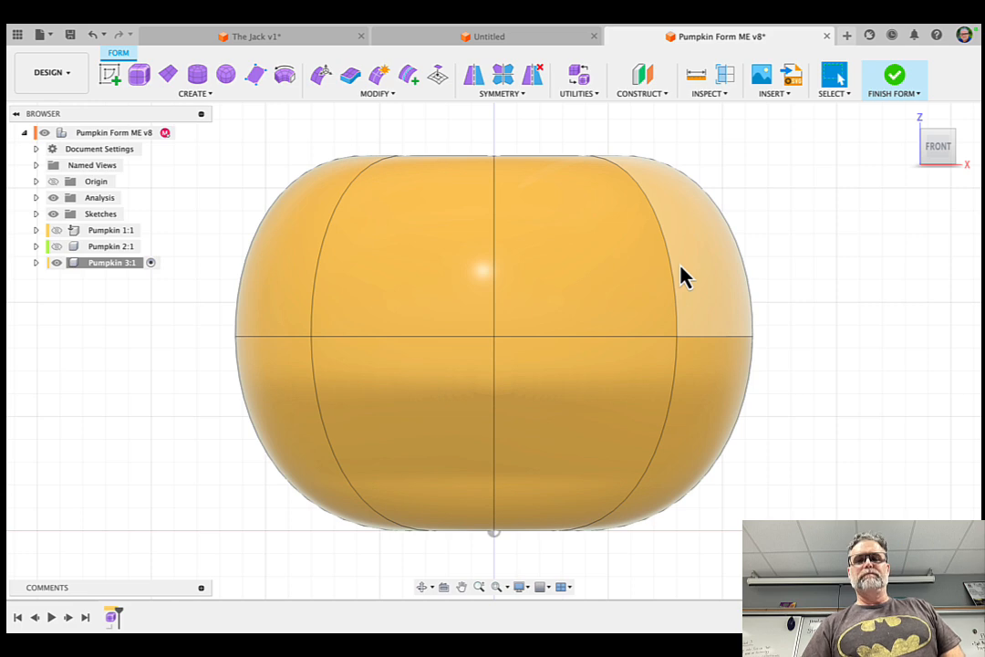
click(383, 97)
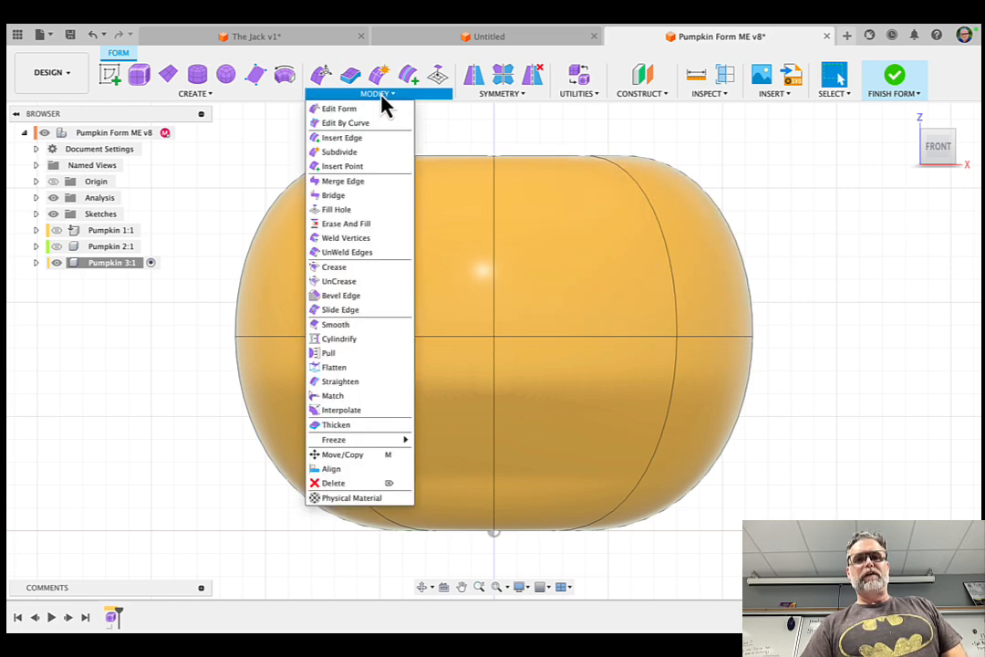
click(361, 153)
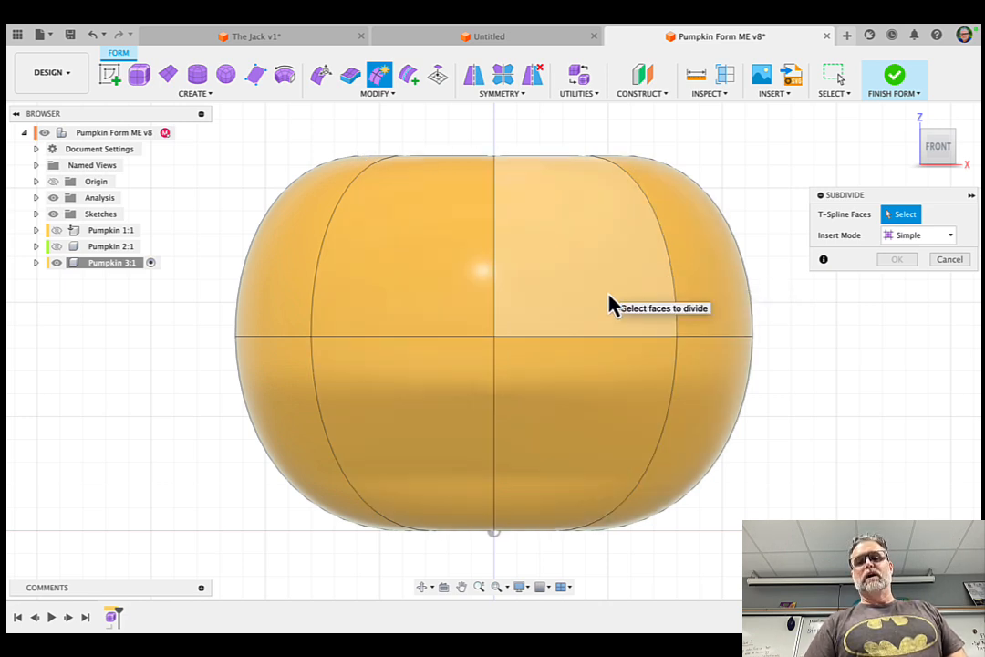
double_click(609, 297)
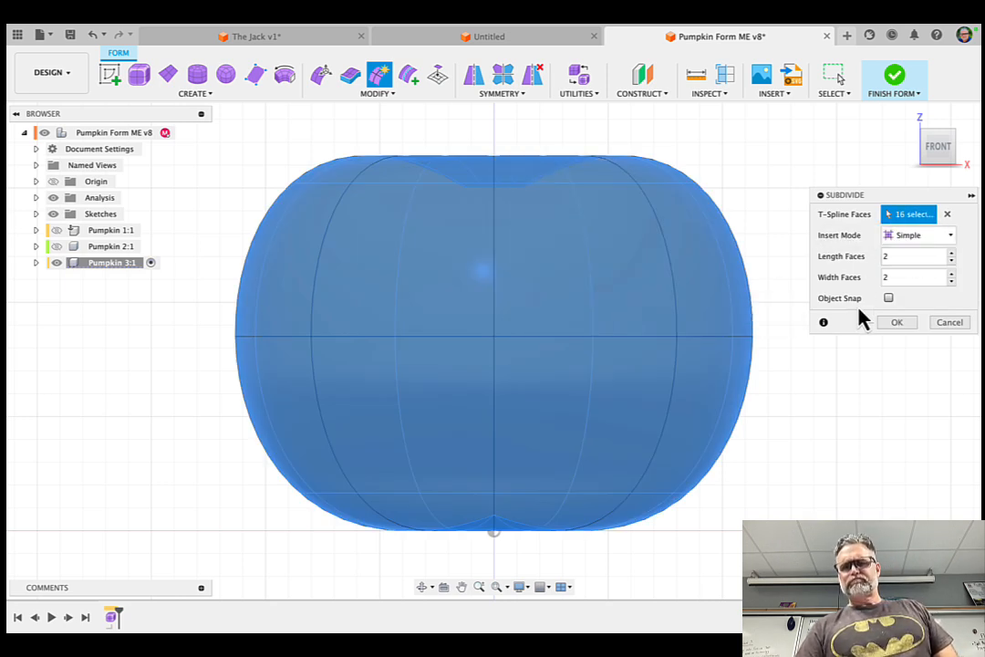
click(911, 236)
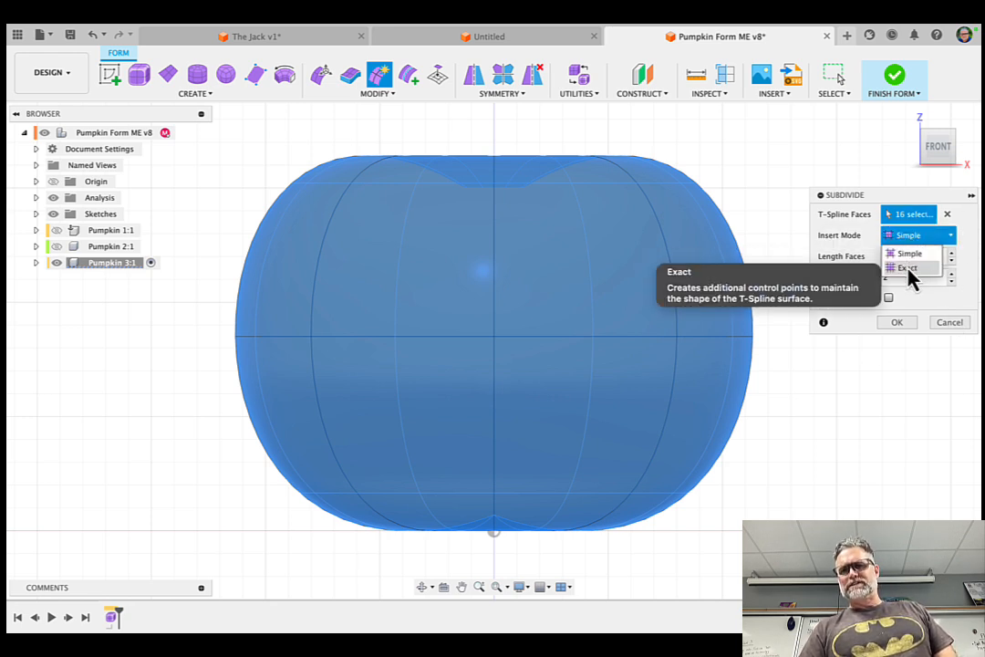
click(906, 268)
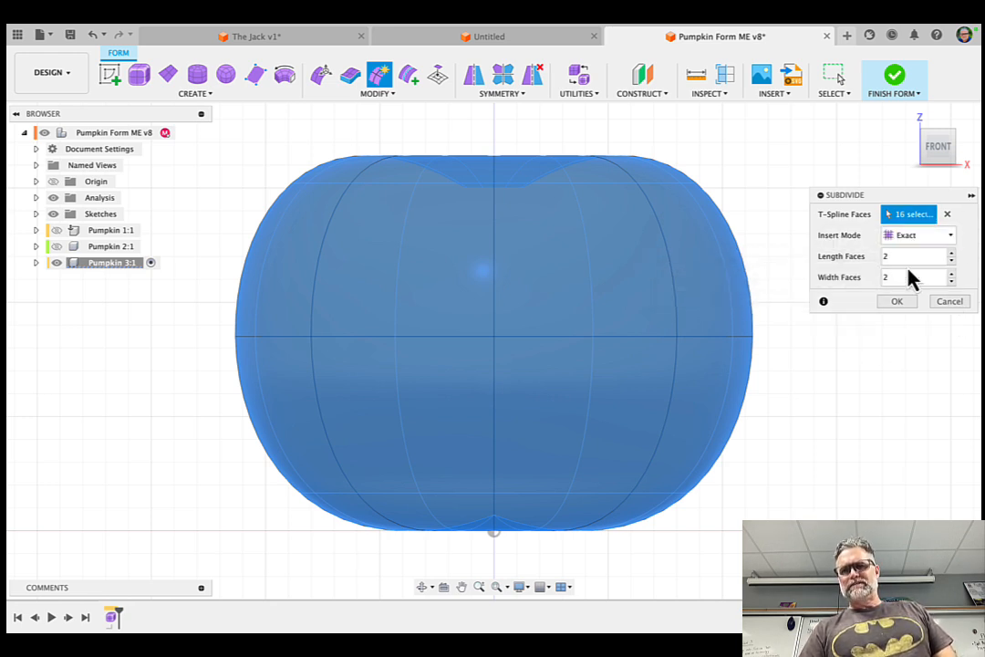
click(951, 253)
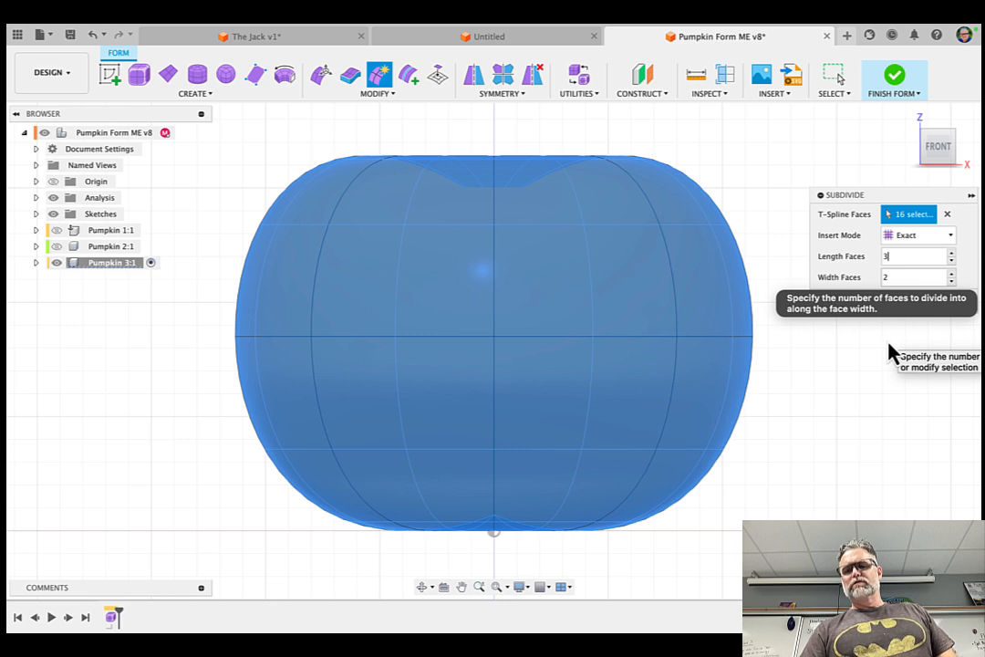
key(Return)
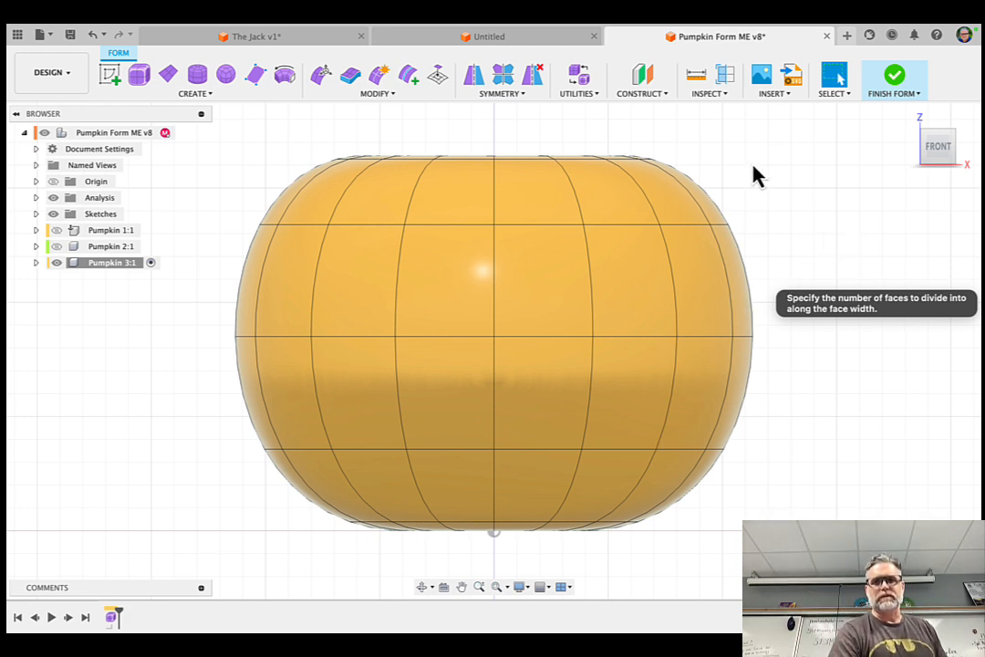
Apply 16-sided internal circular symmetry to the pumpkin body, based on a face just above the middle at the front
click(499, 95)
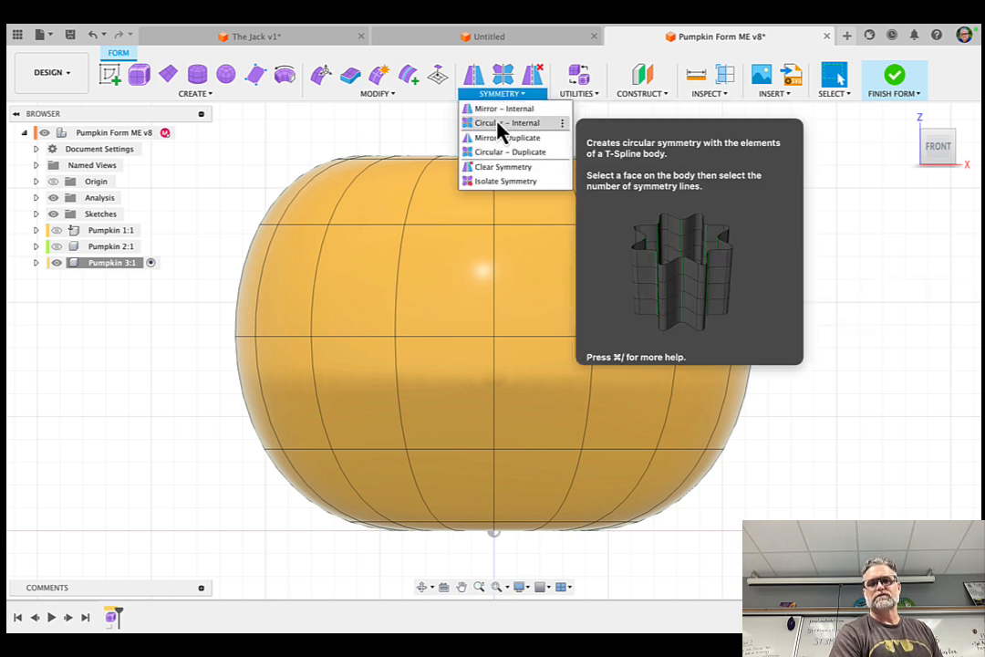
click(498, 125)
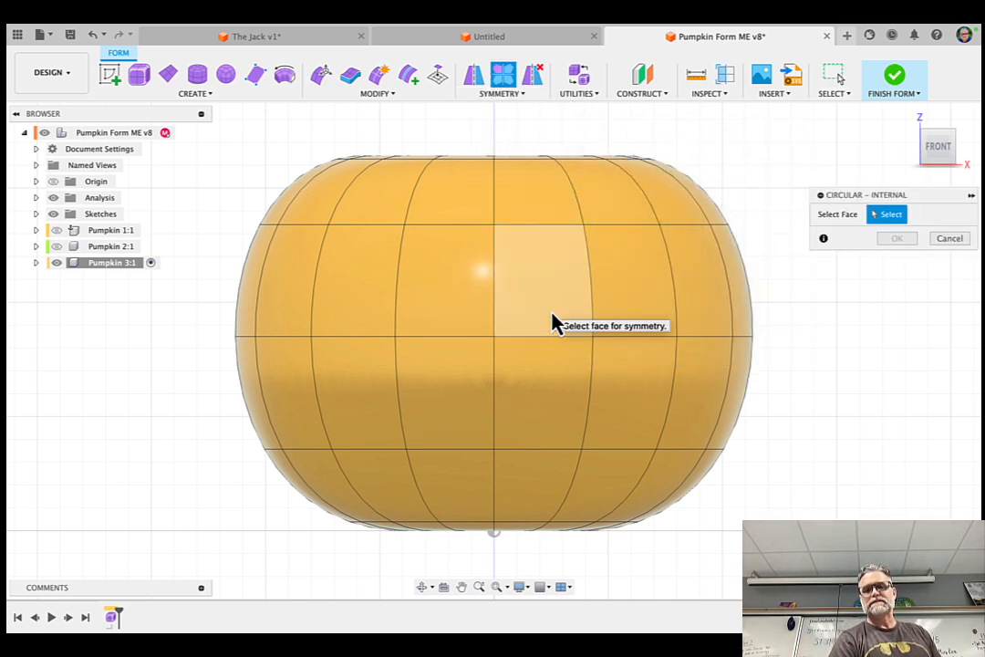
click(558, 310)
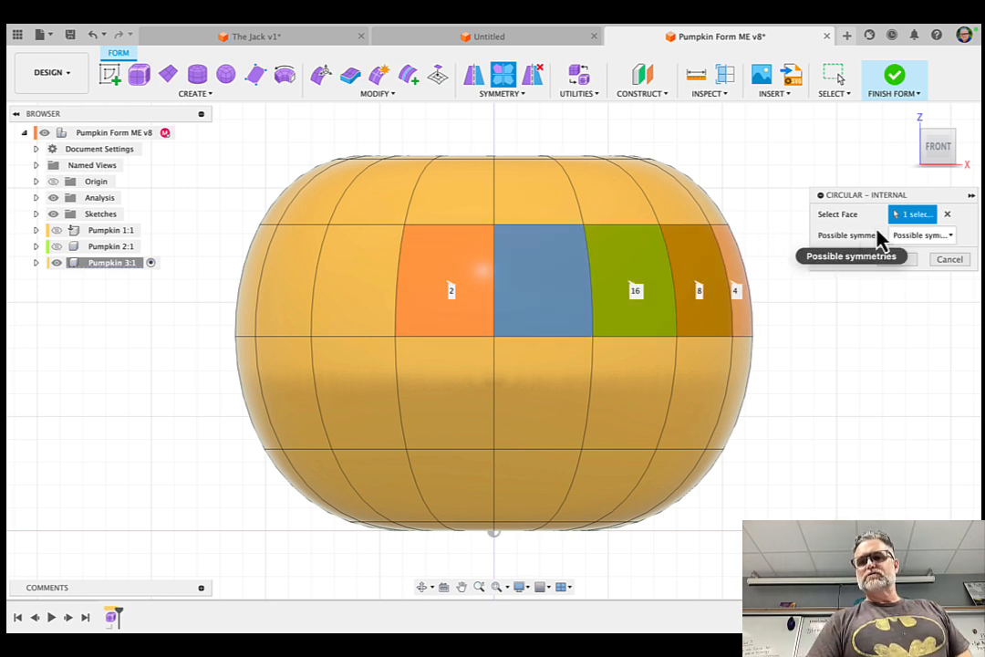
click(912, 242)
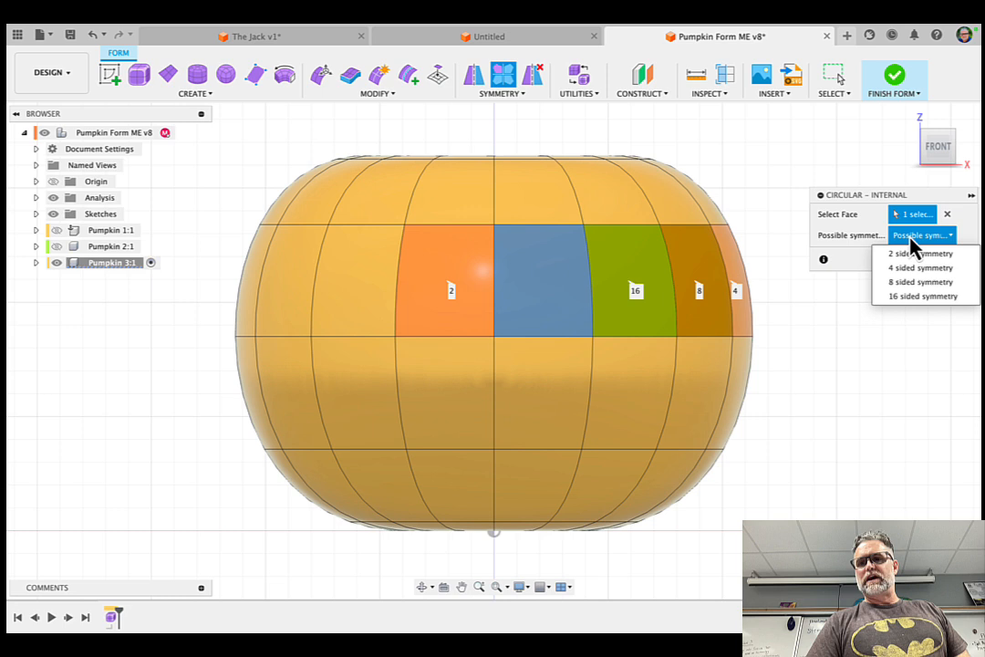
click(912, 296)
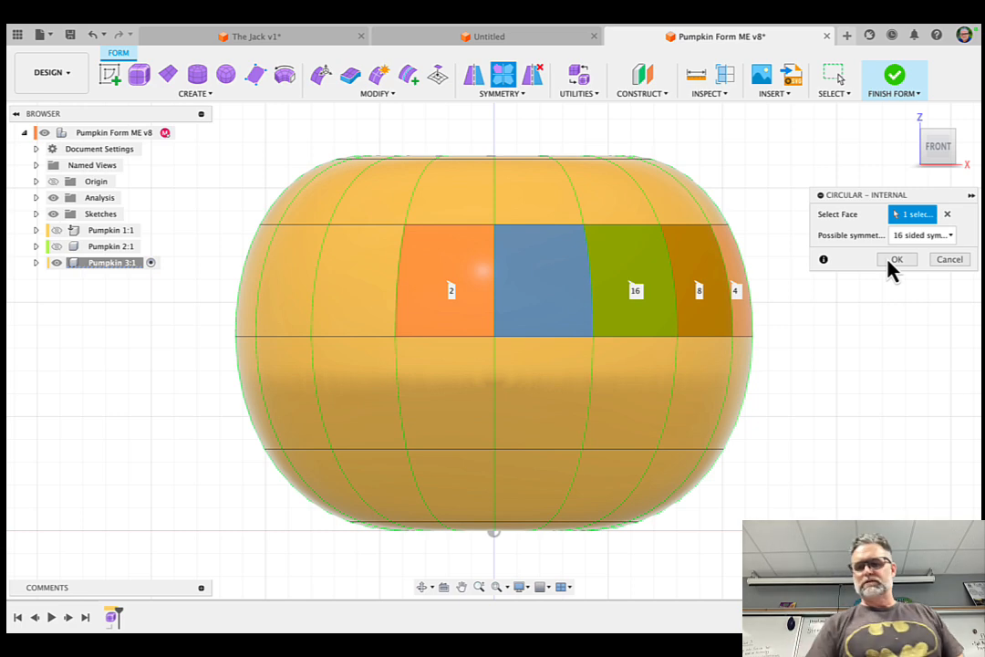
click(890, 260)
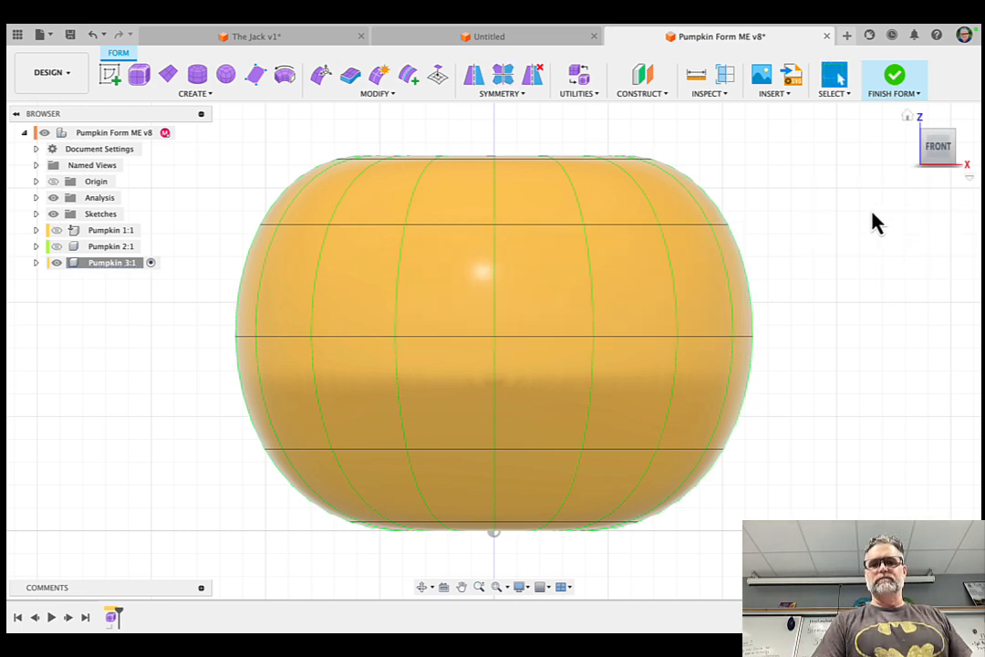
Insert a single-sided edge loop beside the front centre symmetry line, in Exact mode at location 0.50
scroll(818, 246, up, 3)
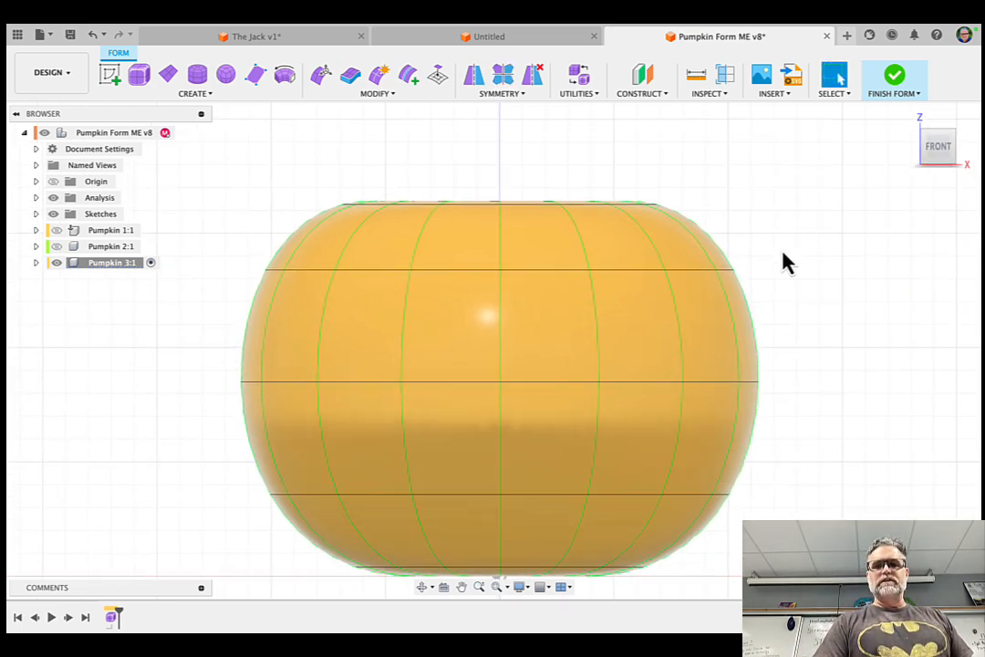
scroll(614, 317, down, 3)
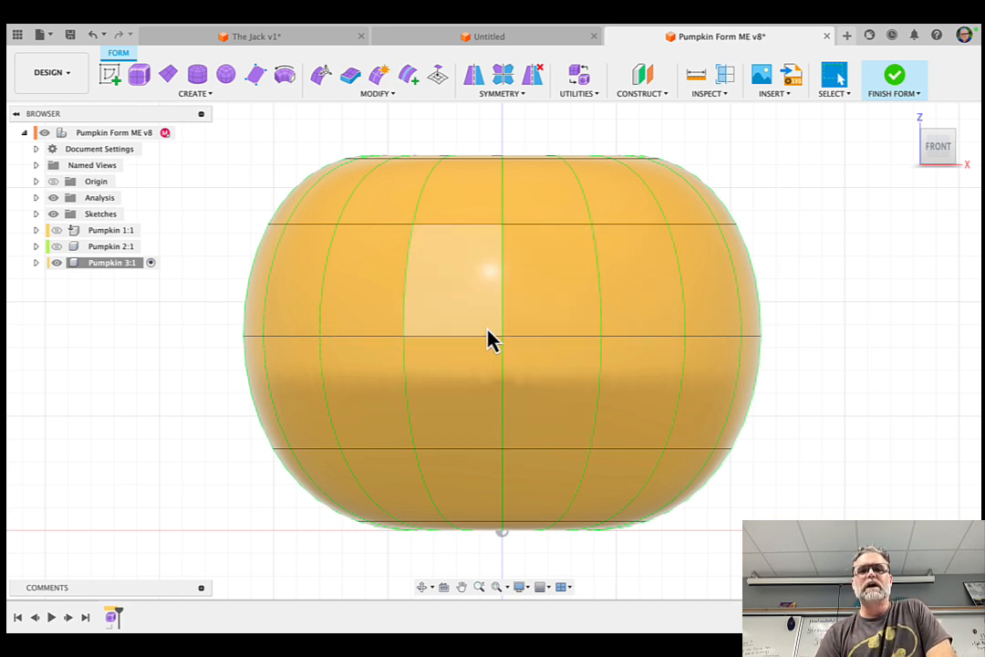
click(371, 94)
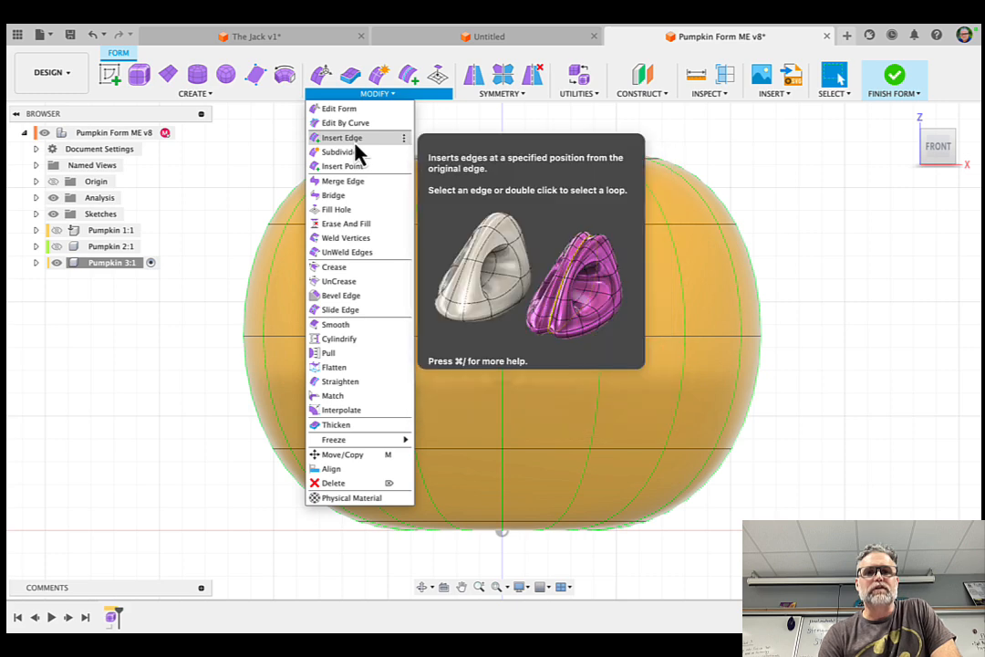
click(357, 142)
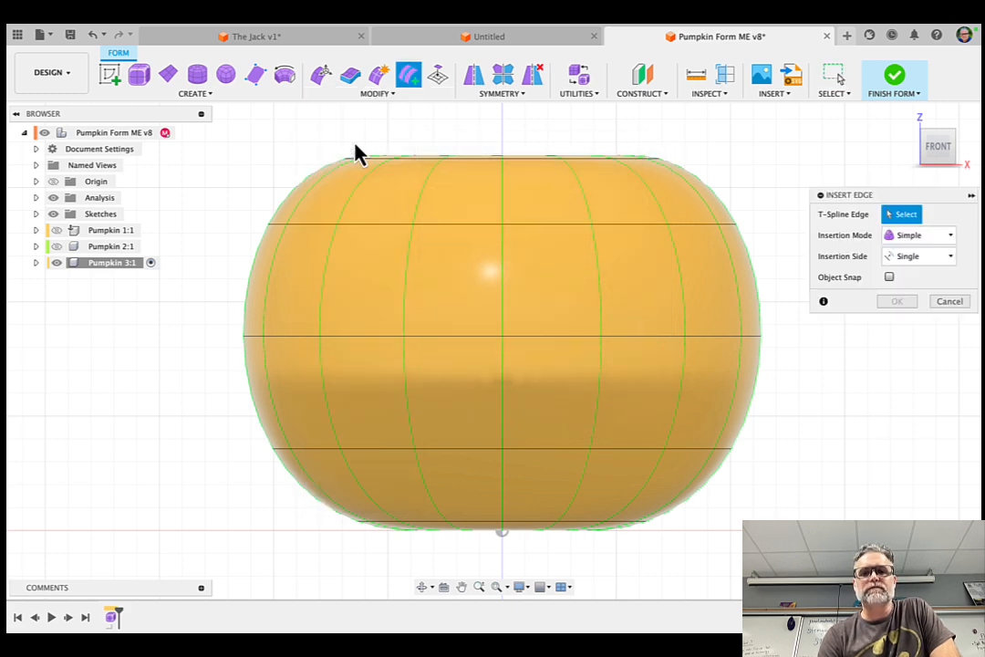
double_click(501, 312)
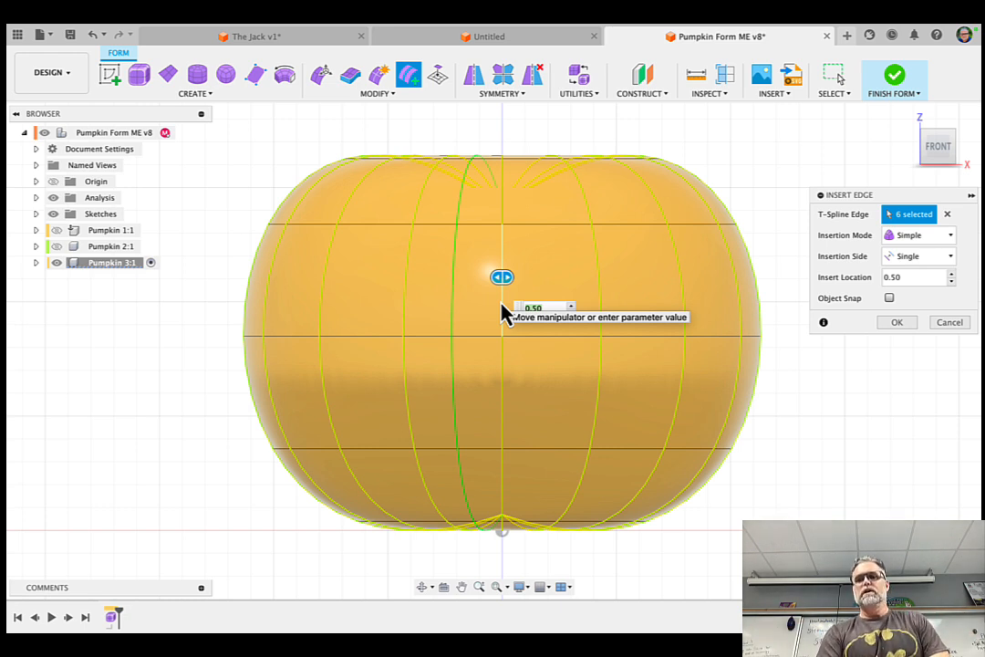
click(905, 237)
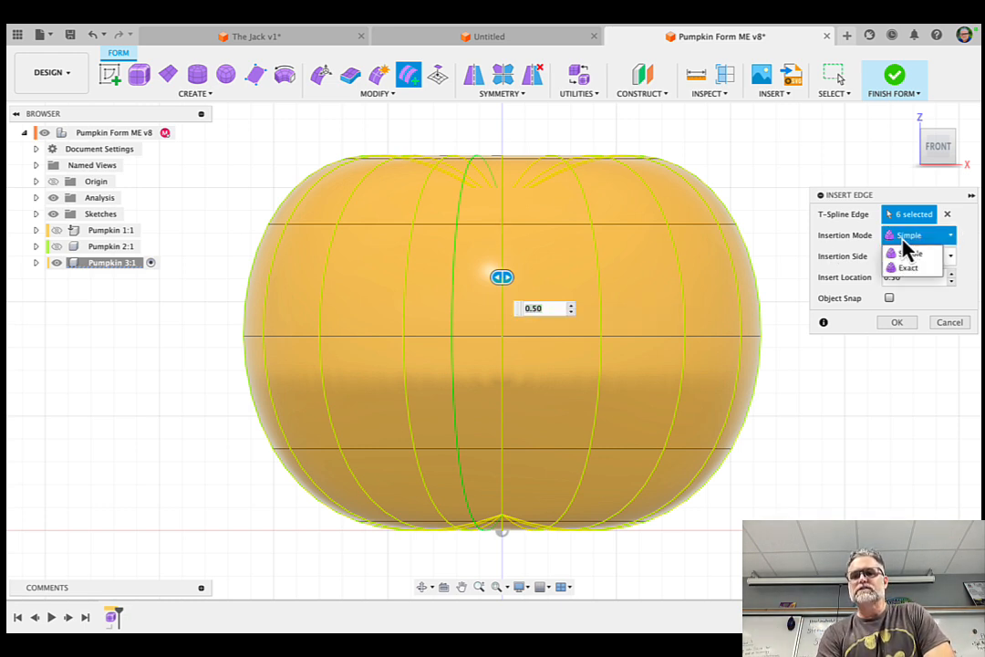
click(909, 269)
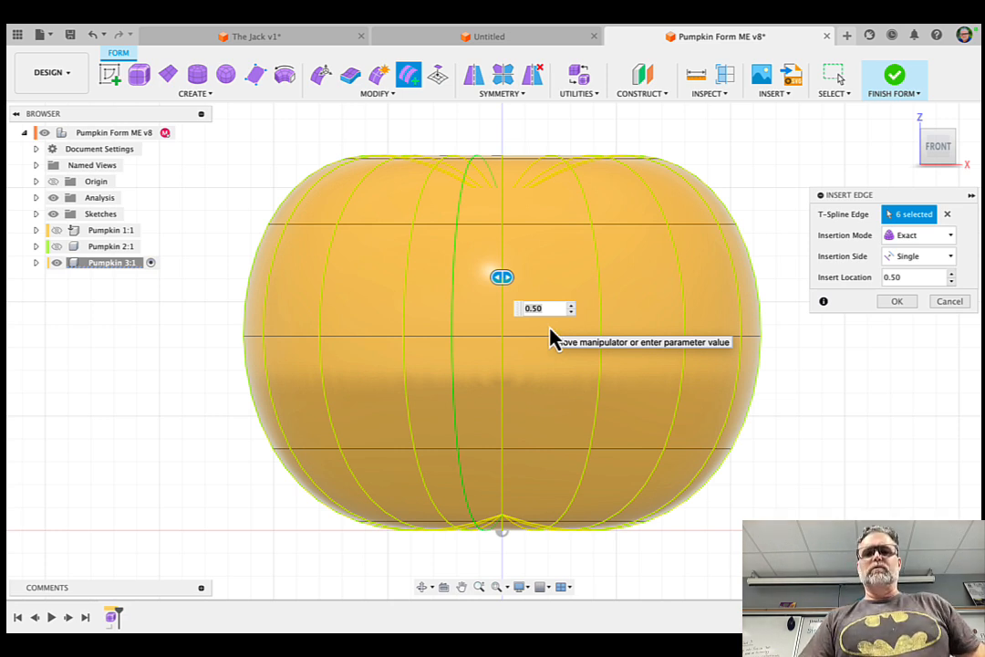
click(897, 302)
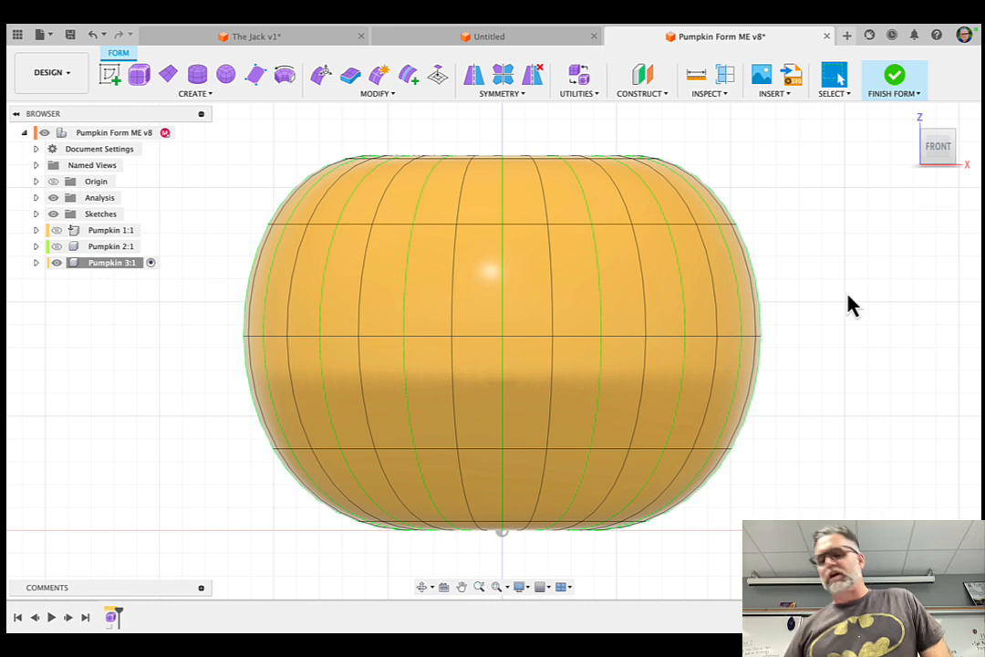
Use Edit Form to select the four vertical edges along the pumpkin's front centre line and move them about 10 mm inward along Y
click(323, 84)
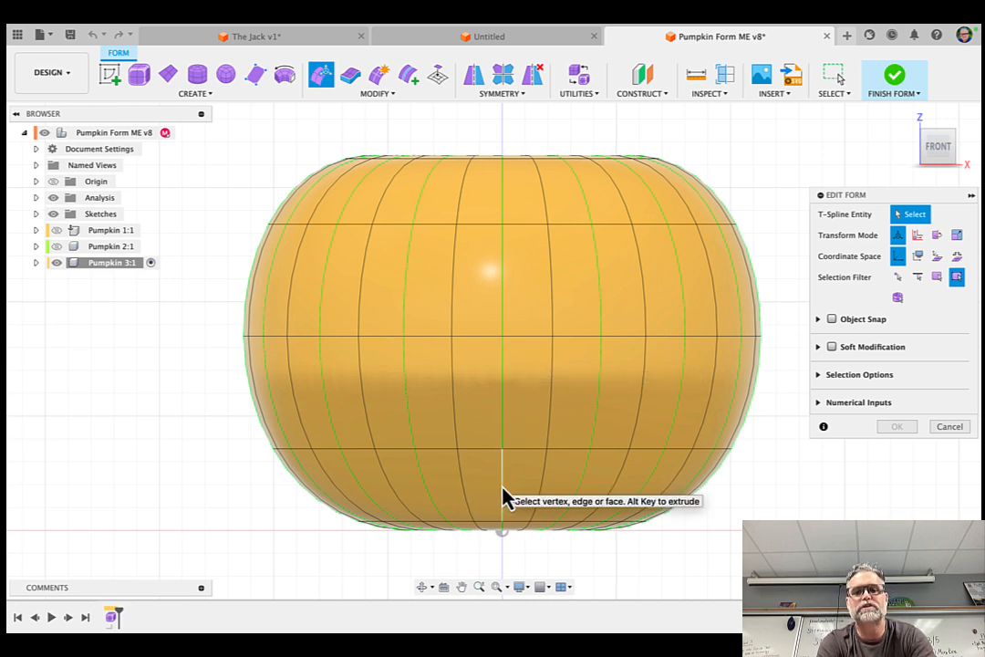
click(503, 217)
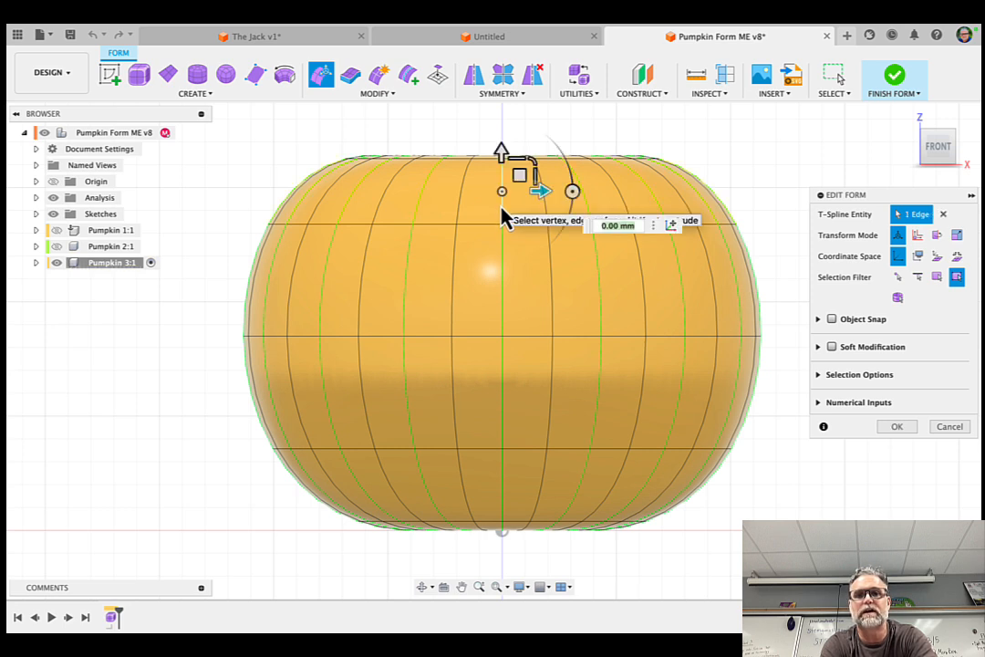
shift+click(502, 271)
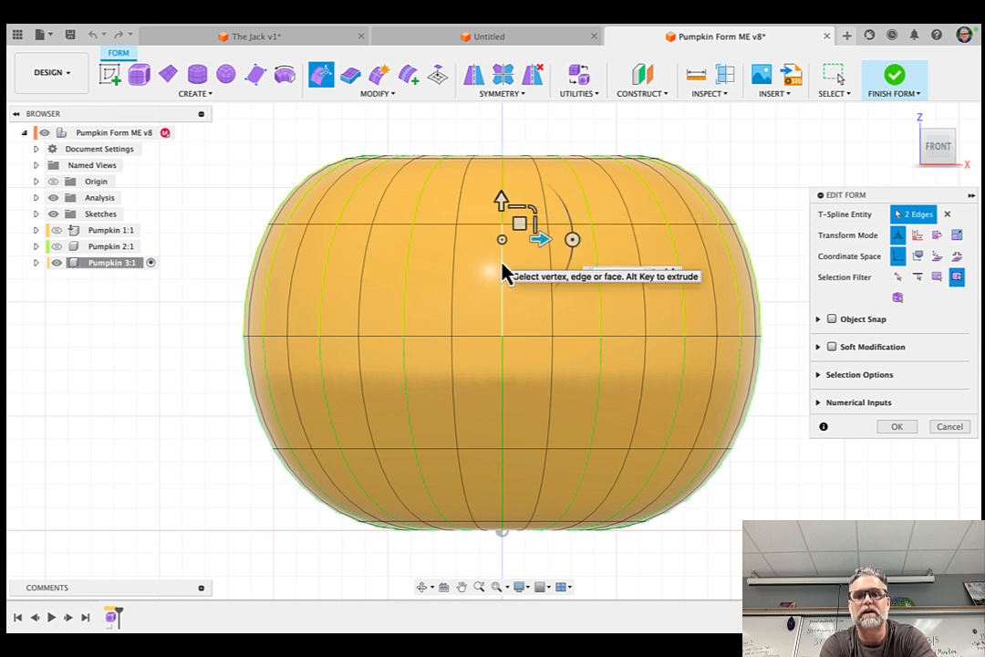
shift+click(502, 383)
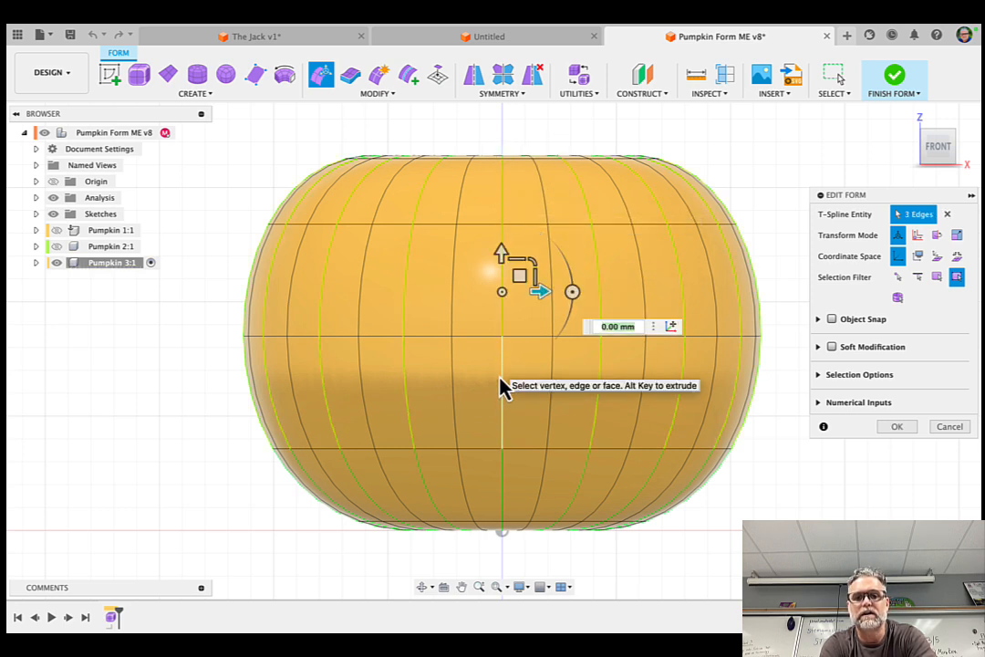
shift+click(502, 485)
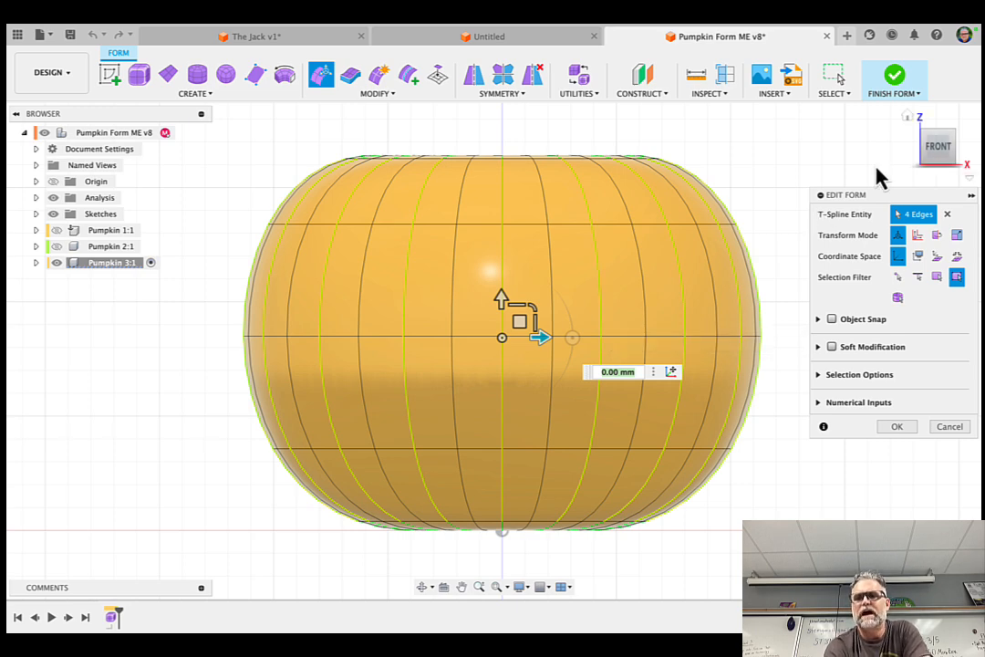
click(907, 116)
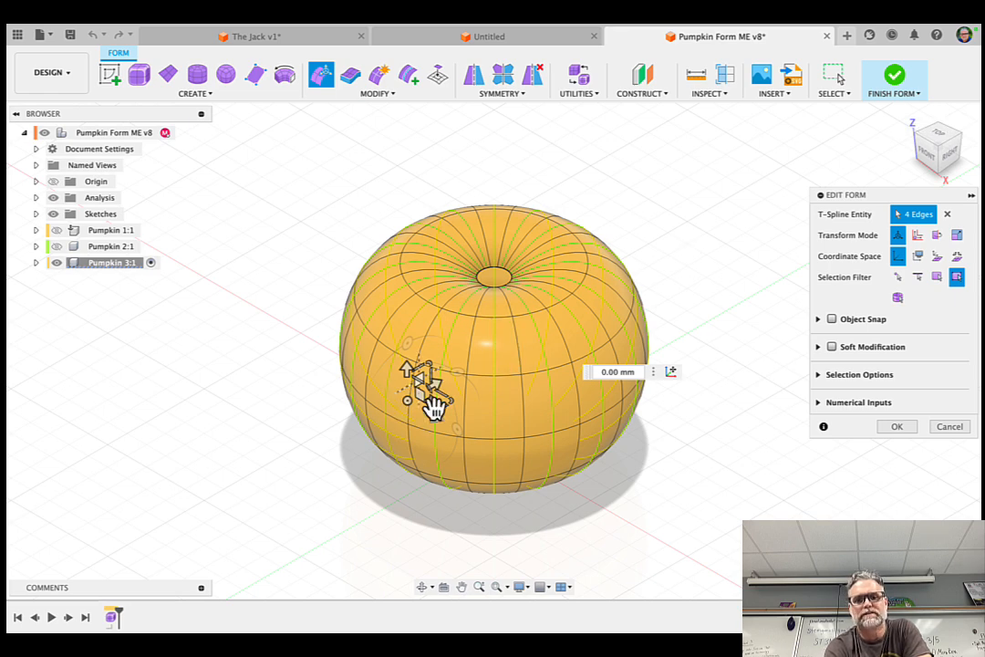
scroll(436, 408, up, 2)
scroll(436, 408, up, 3)
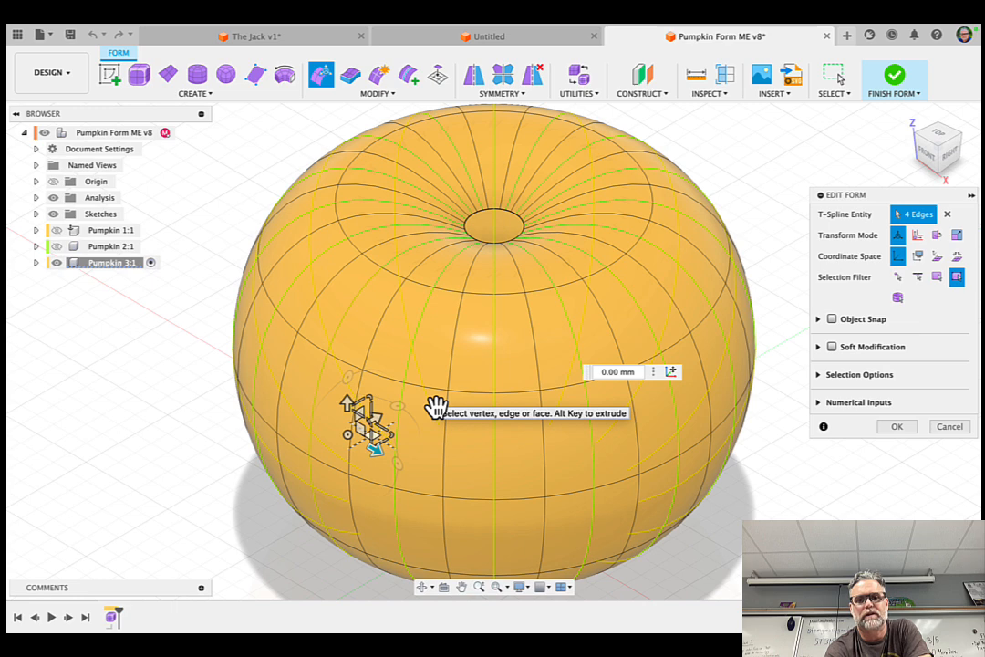
scroll(436, 407, down, 3)
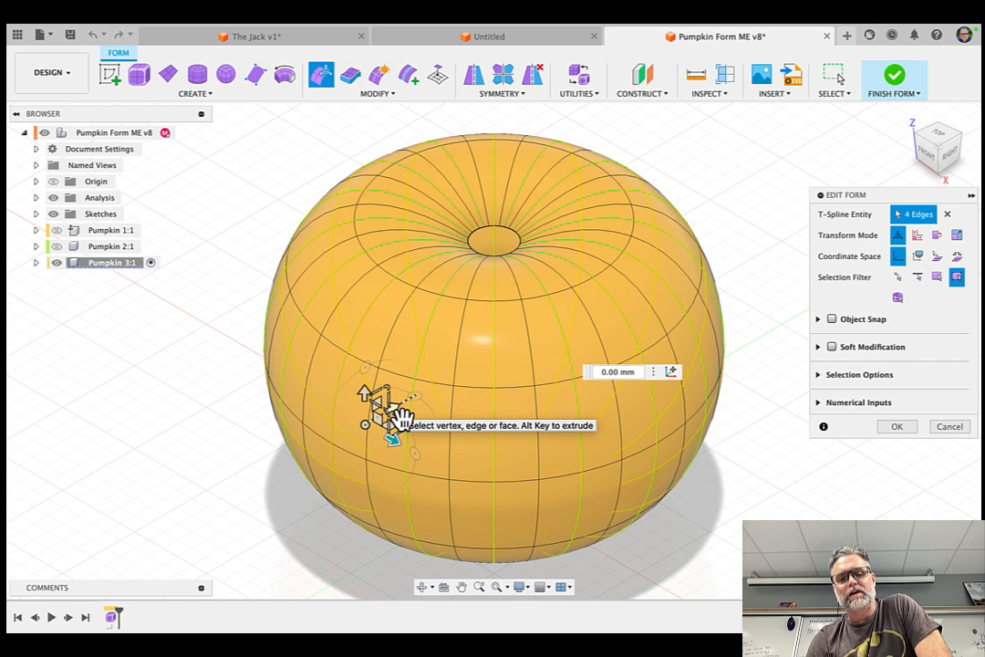
click(397, 418)
drag(398, 418, 425, 394)
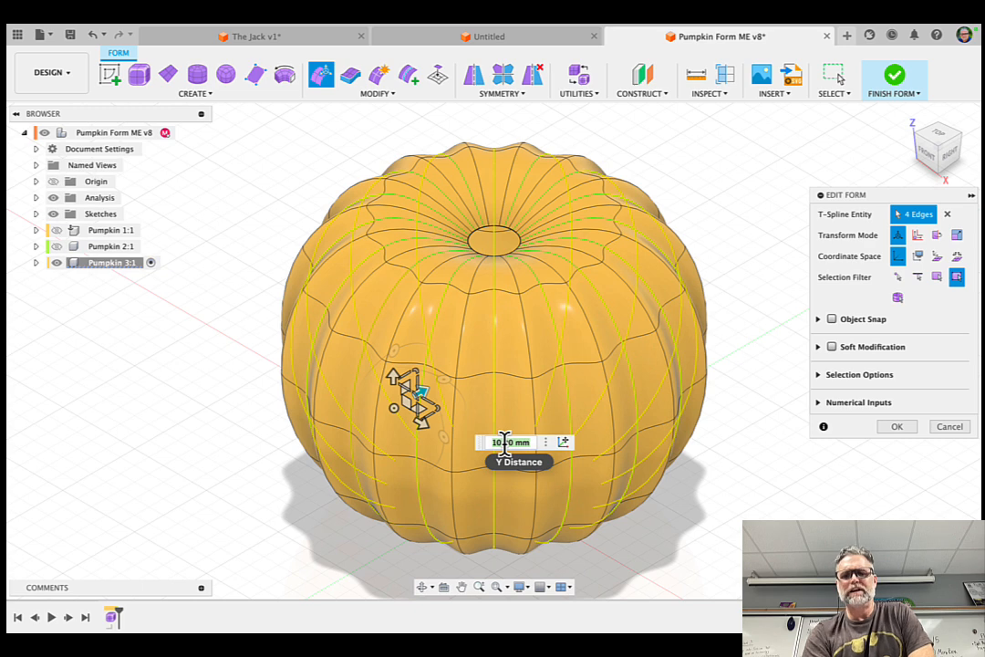
Try a Y distance of 15 mm for the selected rib edges, and settle on 8 mm
text(8)
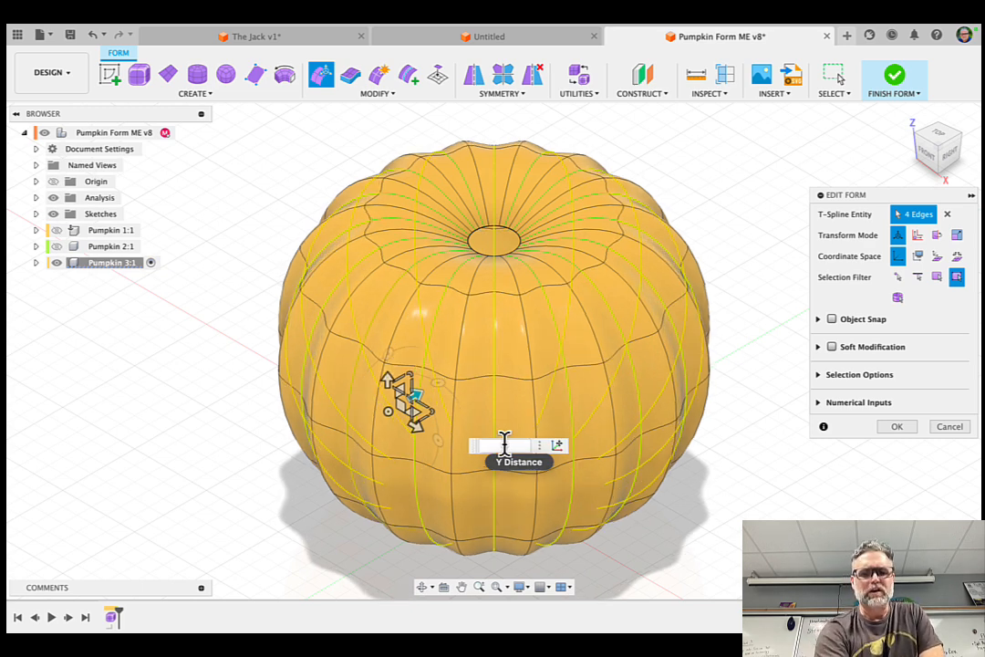
text(15)
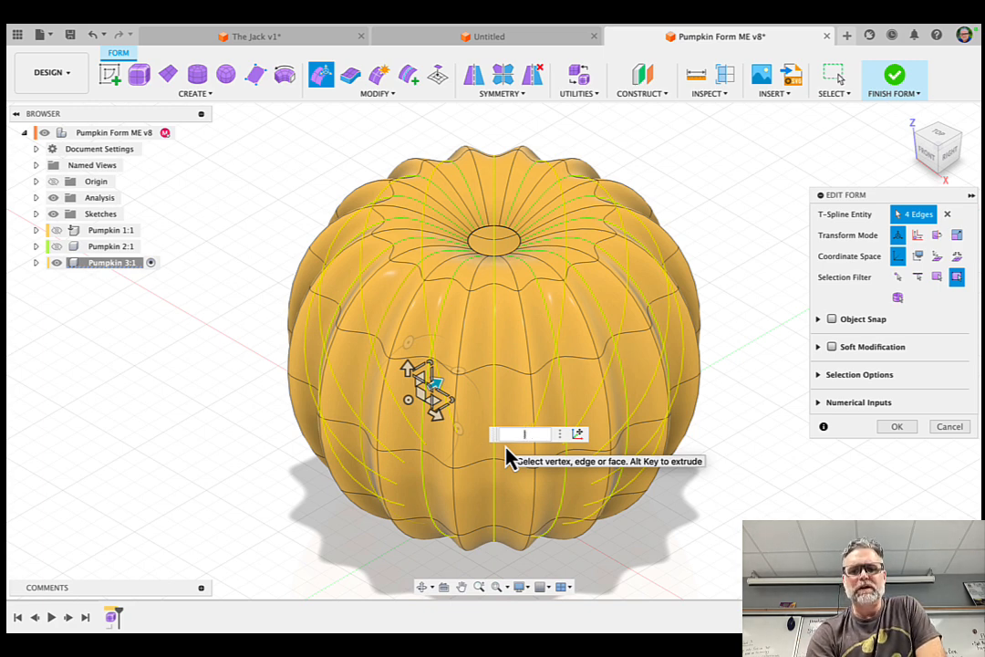
text(6)
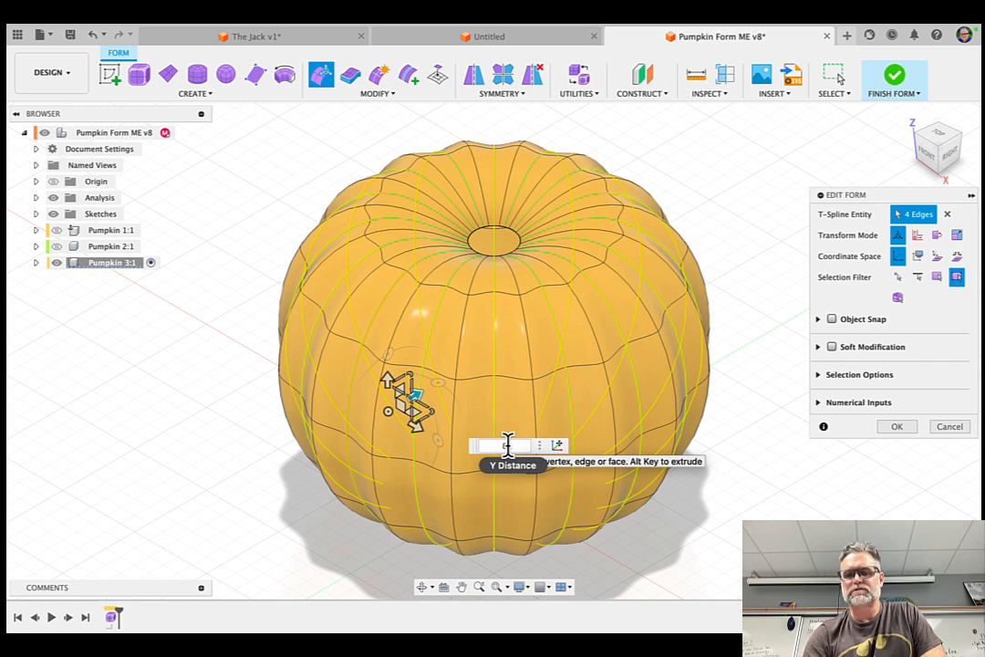
key(Escape)
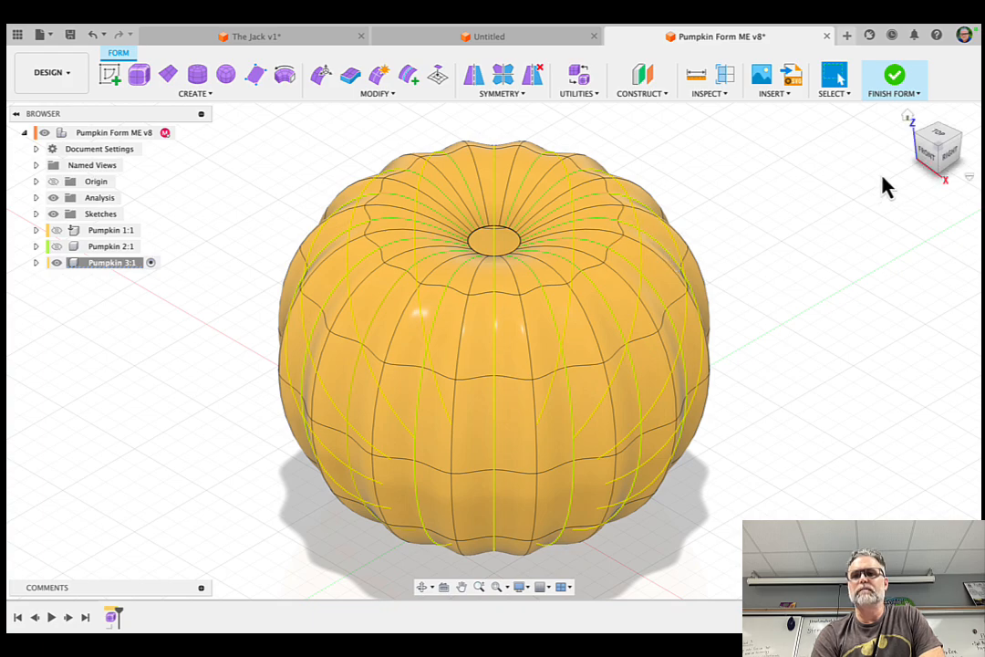
Clear the circular symmetry from the ribbed pumpkin body
mouse_move(940, 162)
mouse_down()
mouse_move(904, 166)
mouse_move(901, 90)
mouse_move(914, 213)
mouse_move(917, 169)
mouse_up()
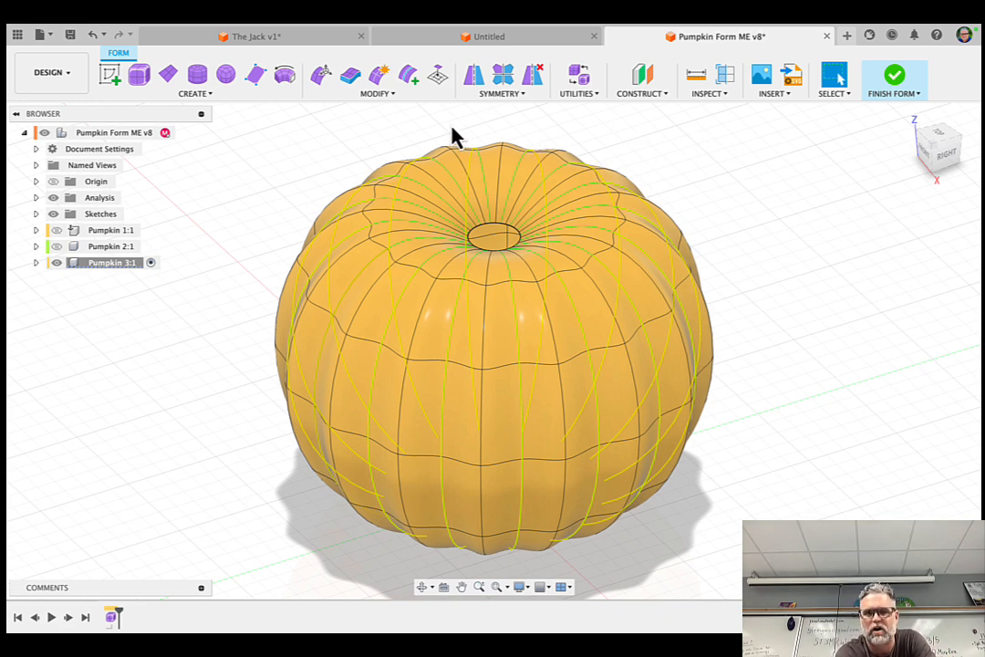
click(502, 95)
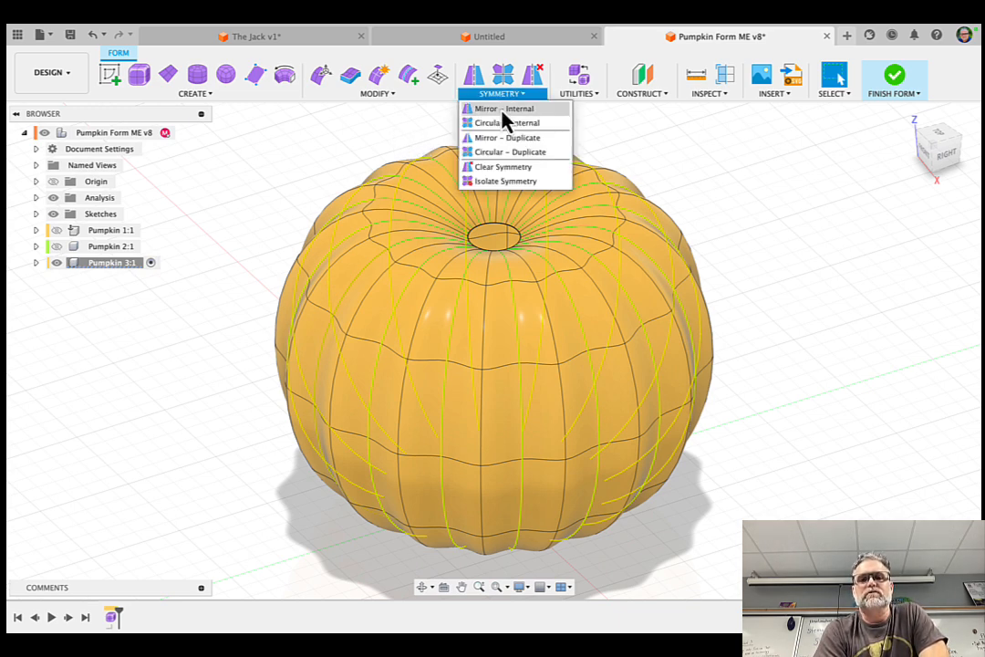
click(501, 169)
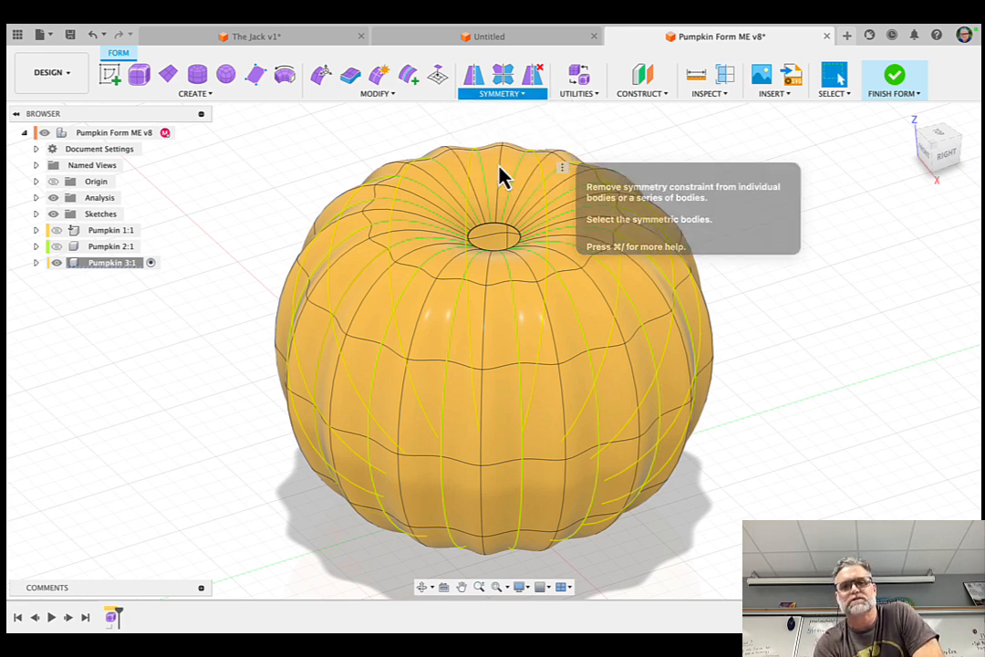
click(501, 176)
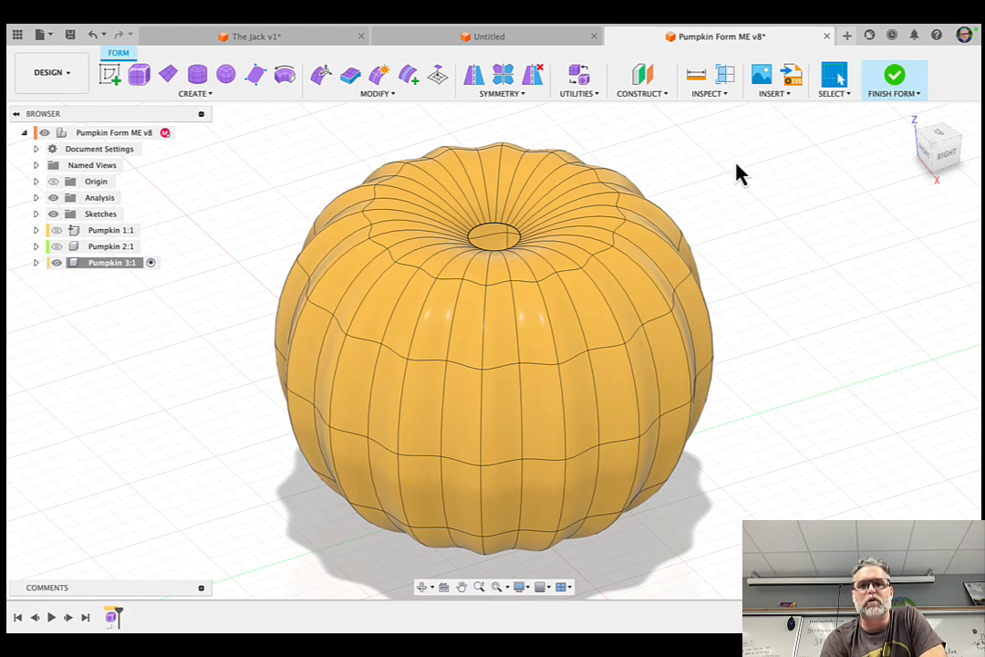
Start Edit Form, select the full edge loop around the pumpkin's top opening, and show it from the front
scroll(715, 173, up, 5)
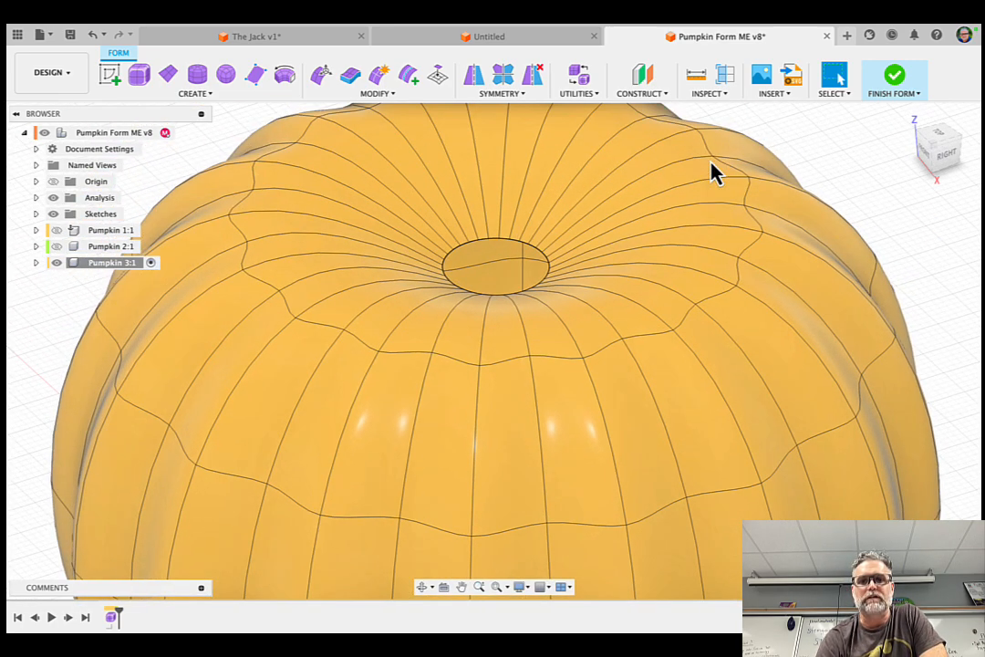
scroll(715, 174, up, 4)
scroll(714, 173, up, 3)
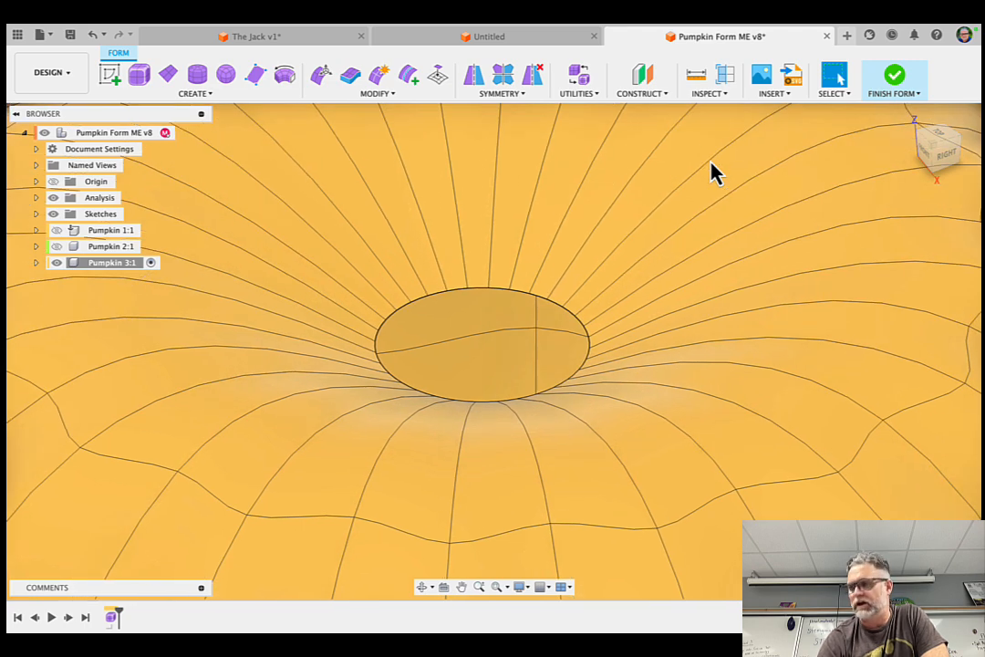
scroll(714, 173, up, 4)
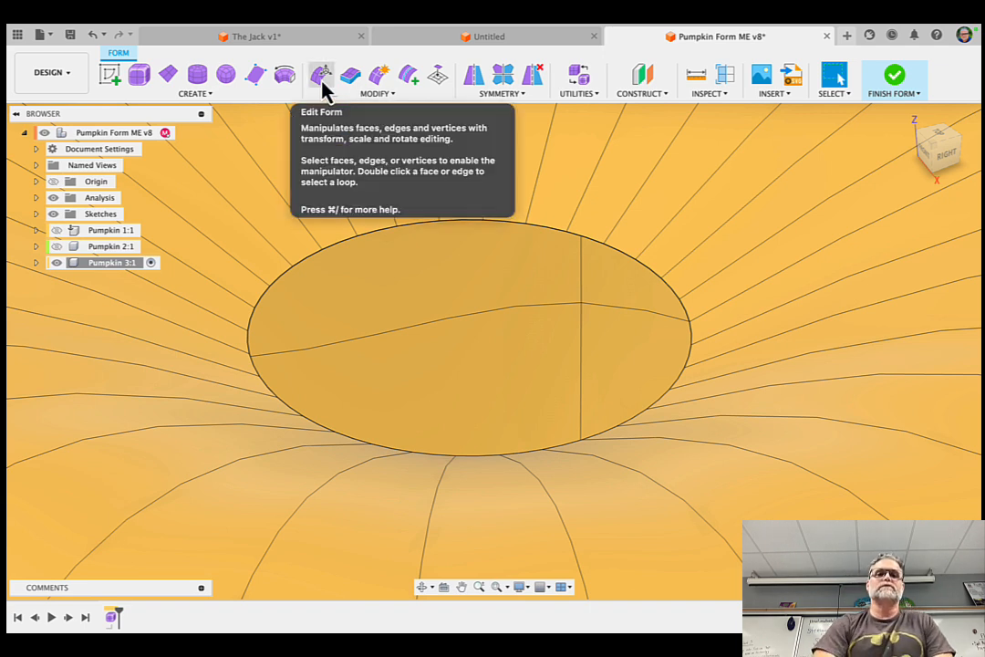
click(321, 79)
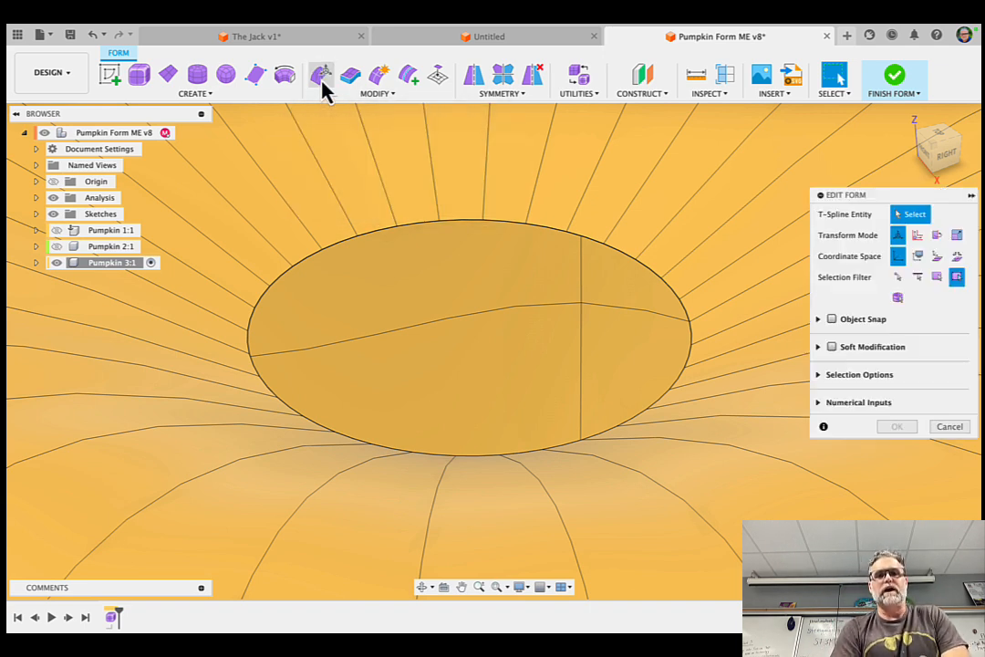
double_click(459, 223)
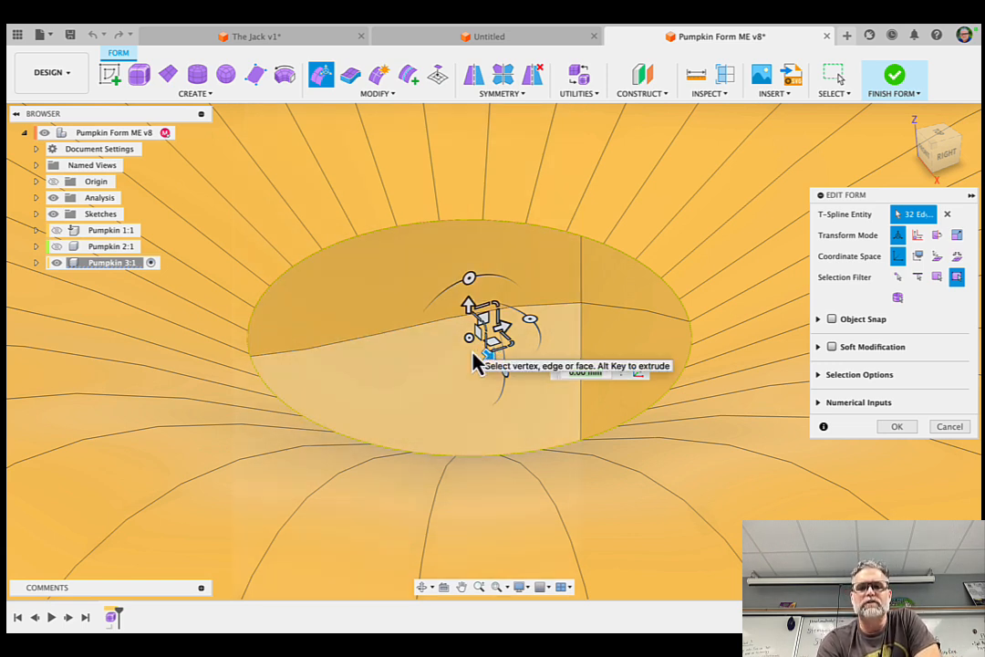
click(928, 159)
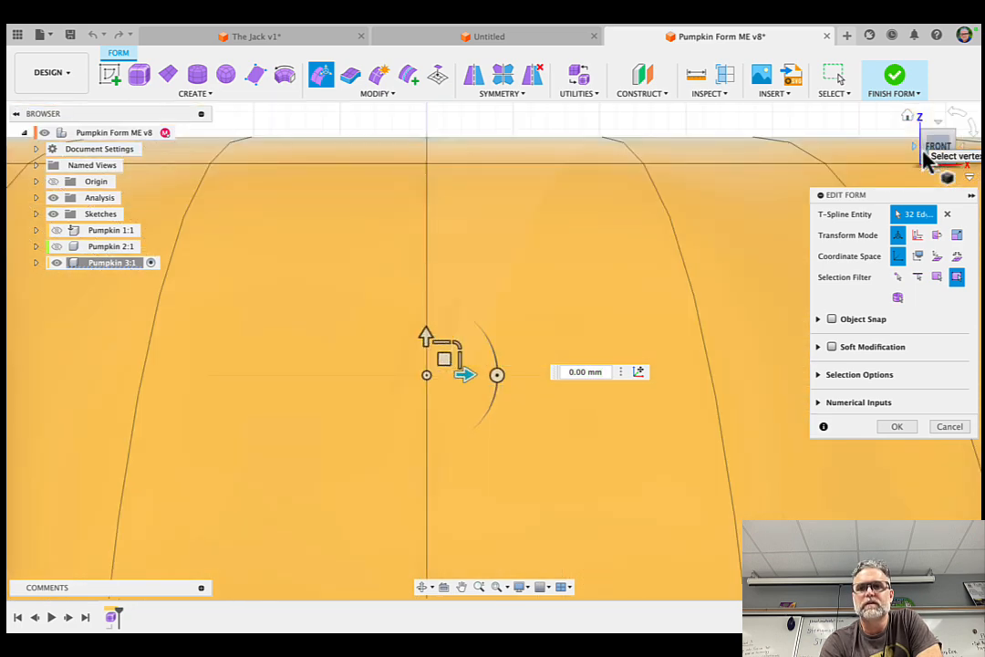
scroll(892, 150, down, 4)
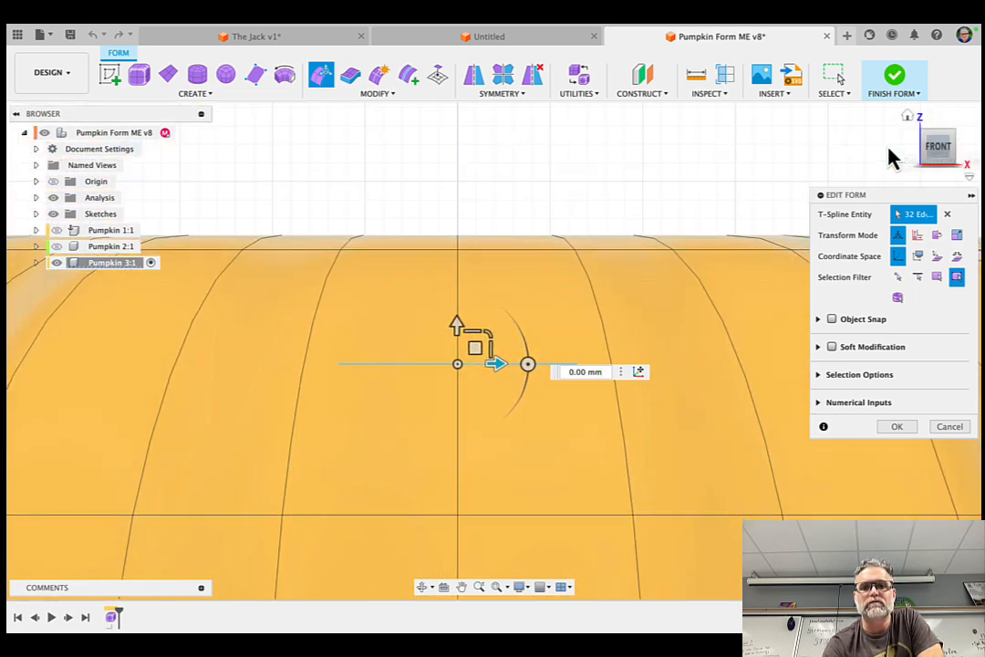
scroll(892, 157, down, 5)
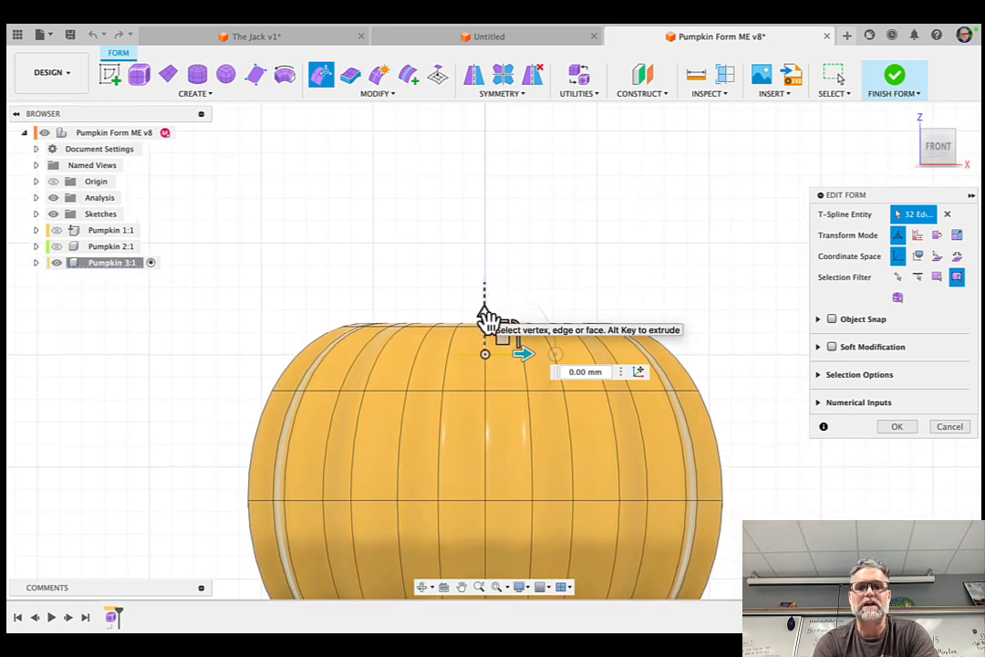
drag(484, 314, 482, 189)
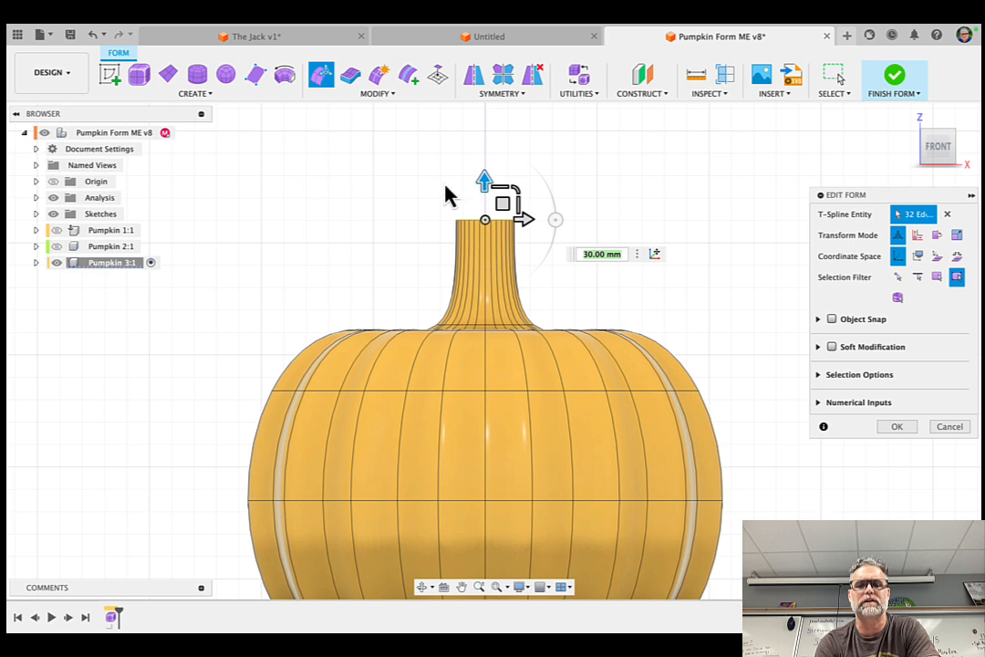
click(91, 35)
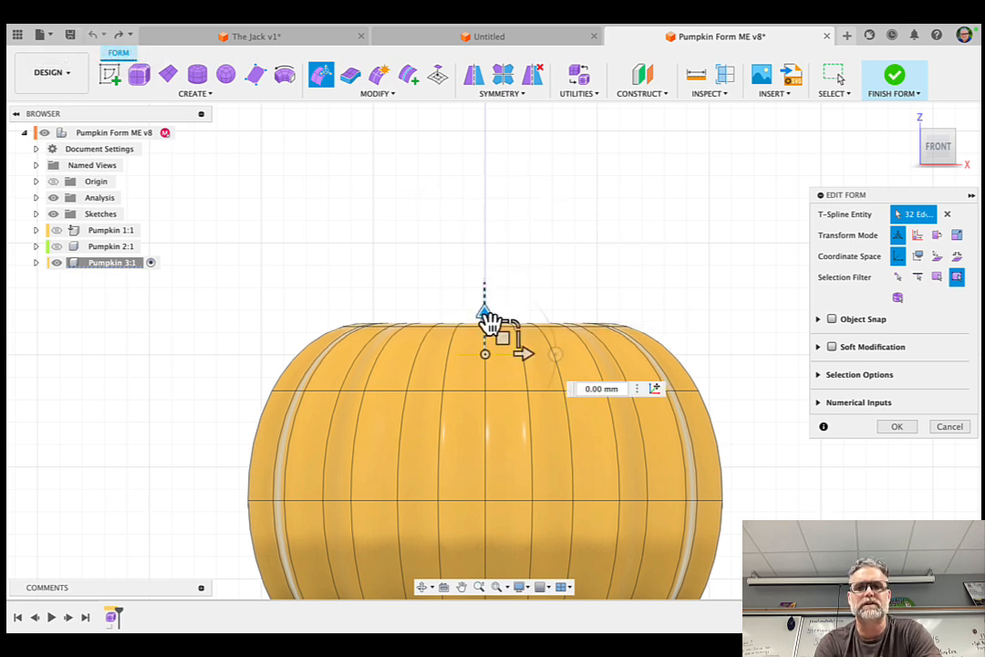
drag(490, 319, 508, 198)
click(90, 34)
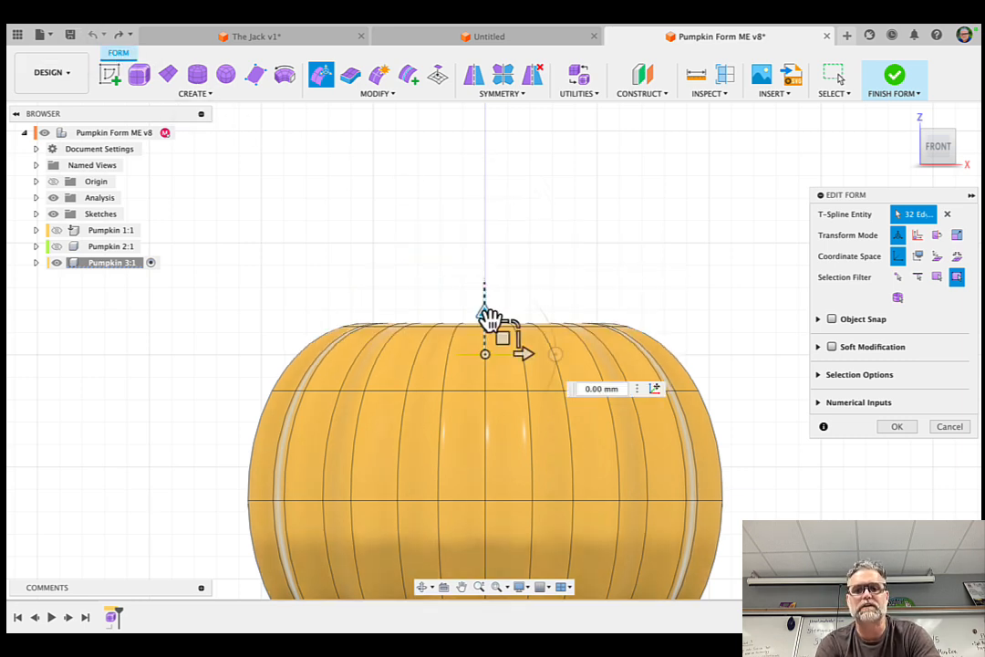
Extrude the top opening's edge loop 30 mm upward as a stem and rotate its end 25 degrees in the front plane
drag(485, 316, 497, 194)
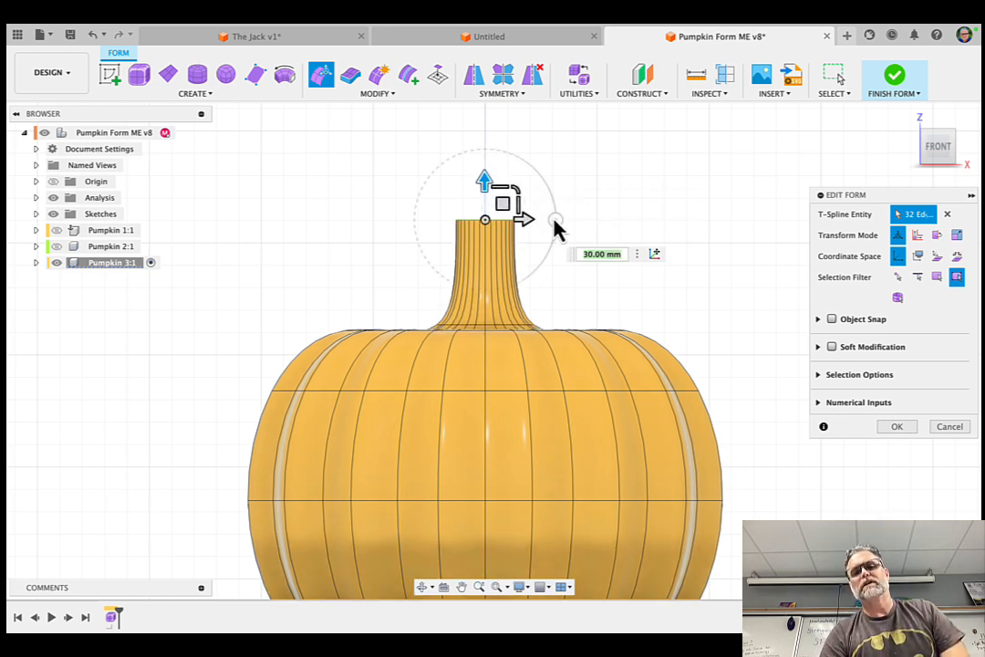
drag(556, 221, 546, 259)
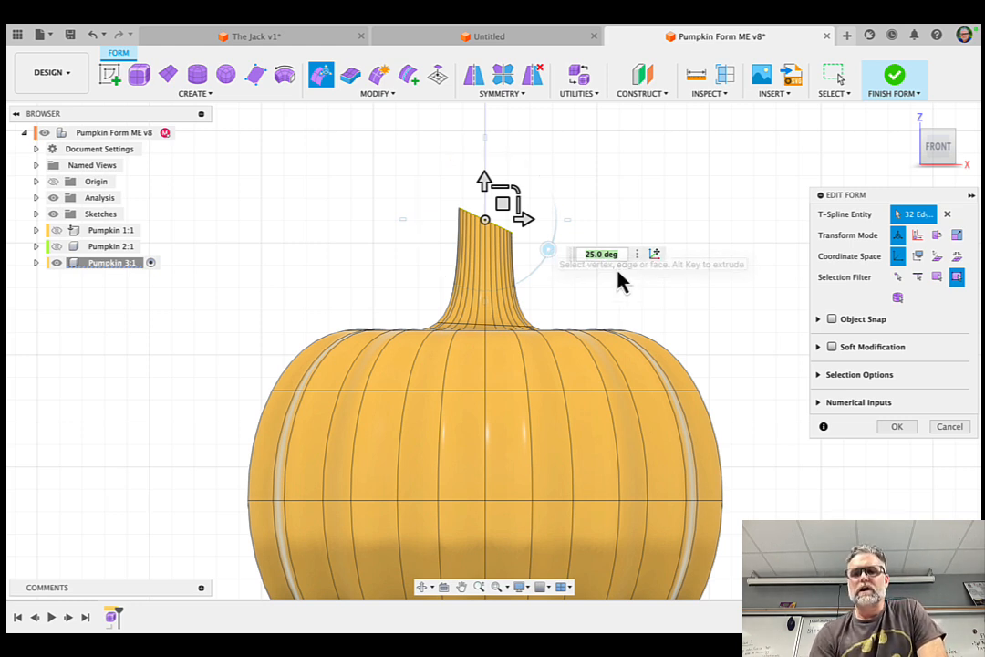
click(897, 426)
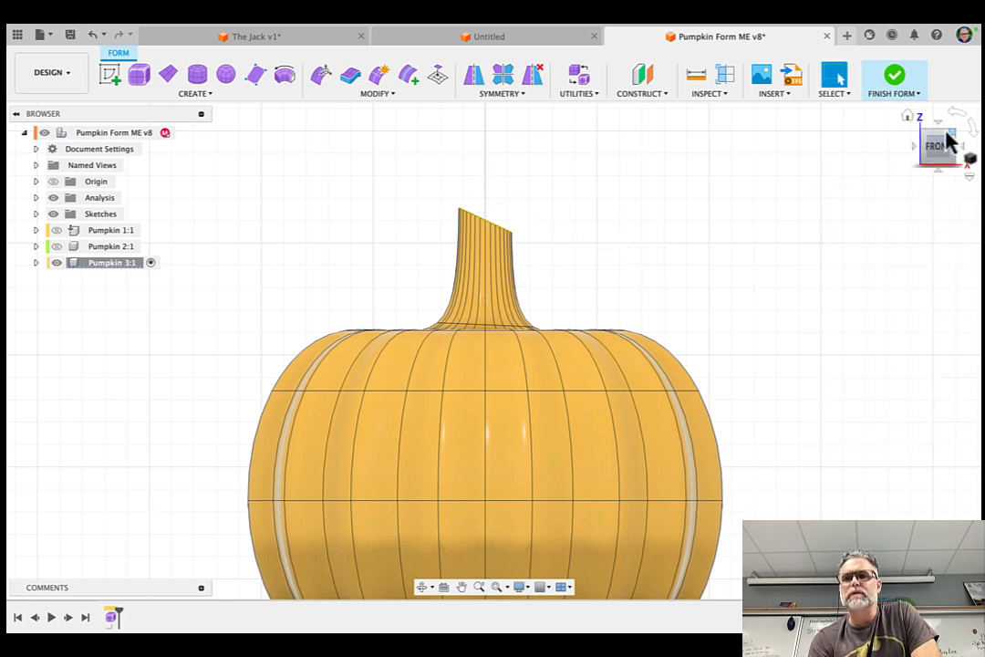
Examine the slanted open end of the stem and its transition into the pumpkin in the home view
click(908, 116)
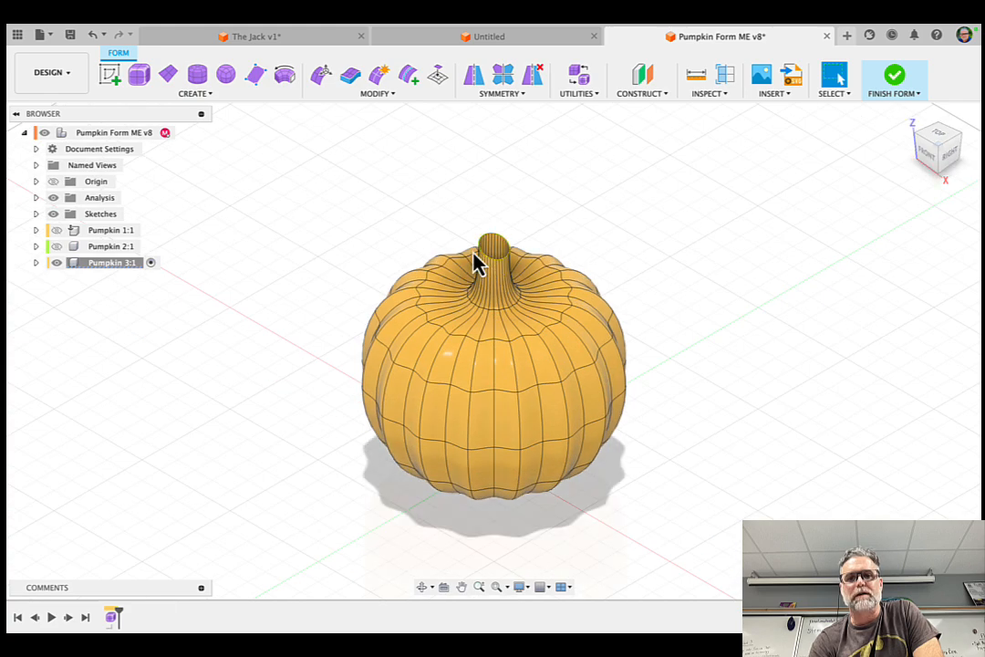
scroll(492, 258, up, 6)
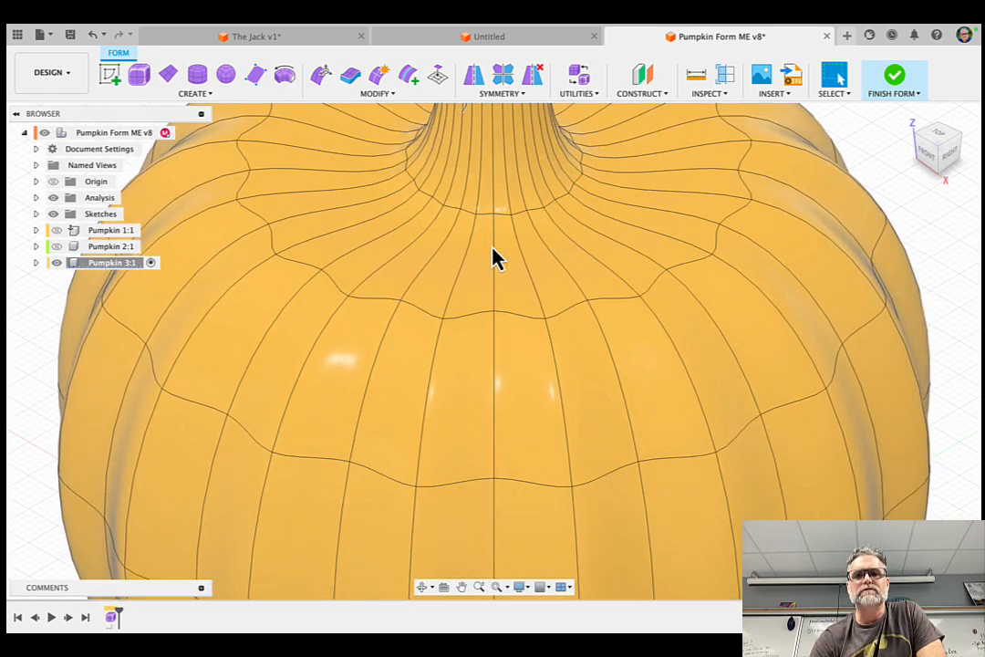
scroll(493, 258, down, 3)
middle_drag(493, 247, 484, 284)
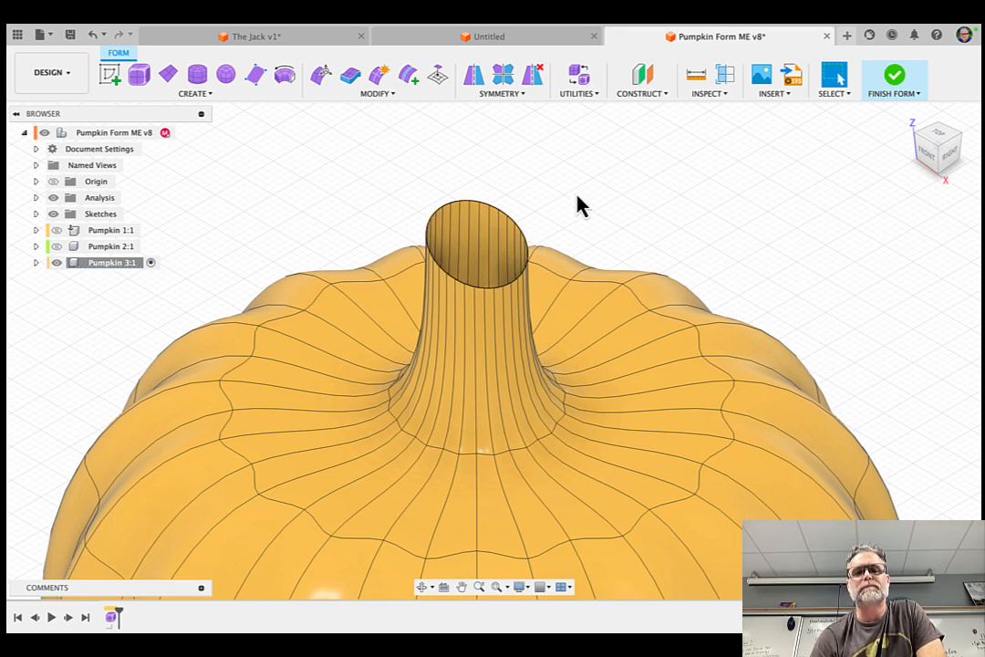
scroll(576, 207, up, 5)
scroll(577, 195, up, 1)
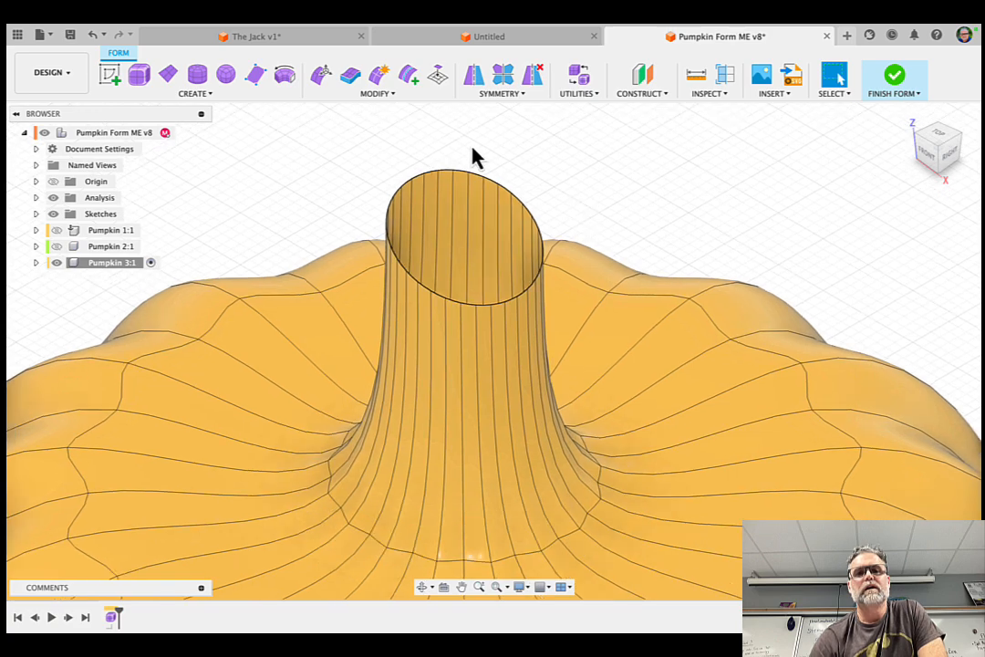
Close the stem's open end with Fill Hole in Collapse mode, keeping the creases
click(394, 97)
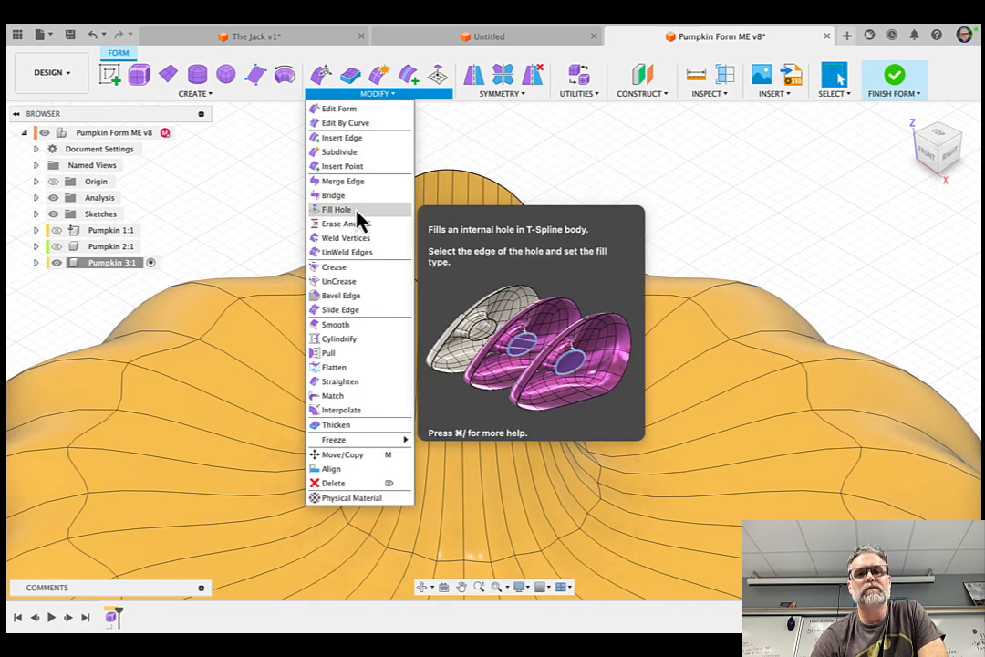
click(355, 211)
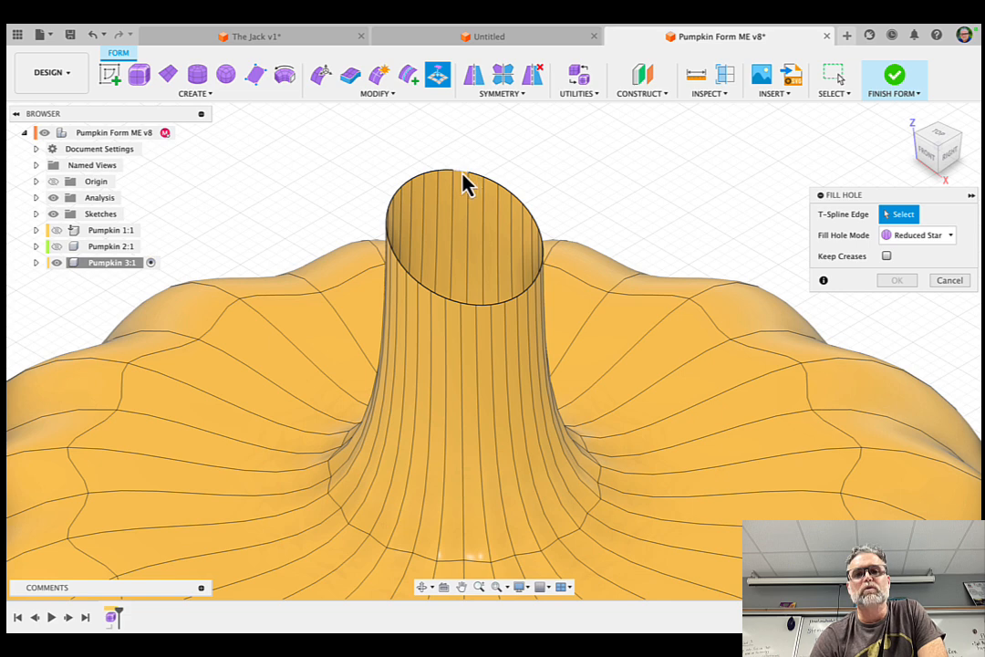
click(462, 175)
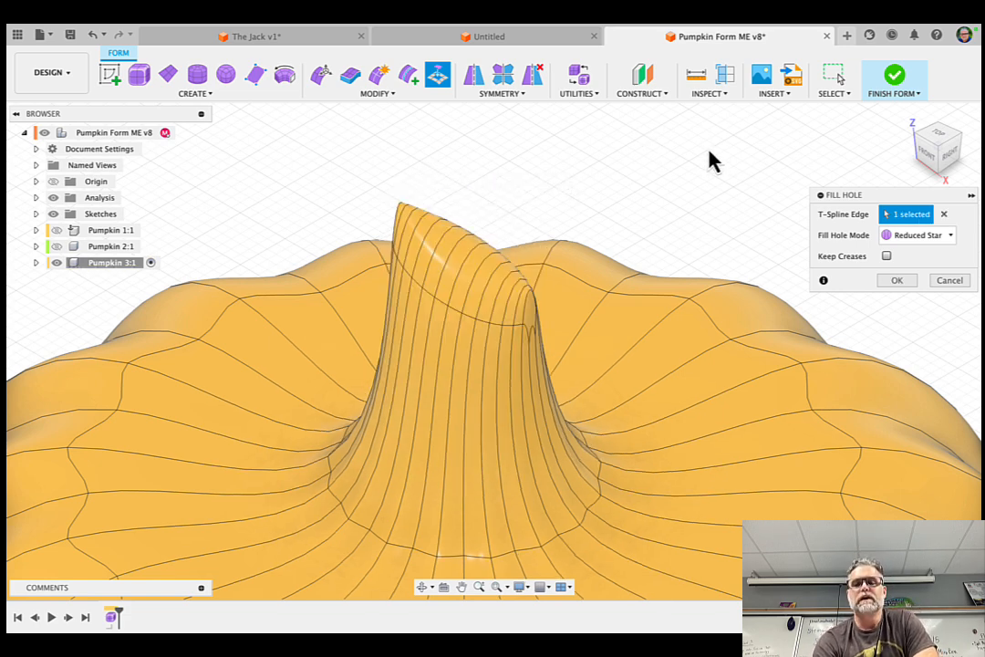
click(886, 256)
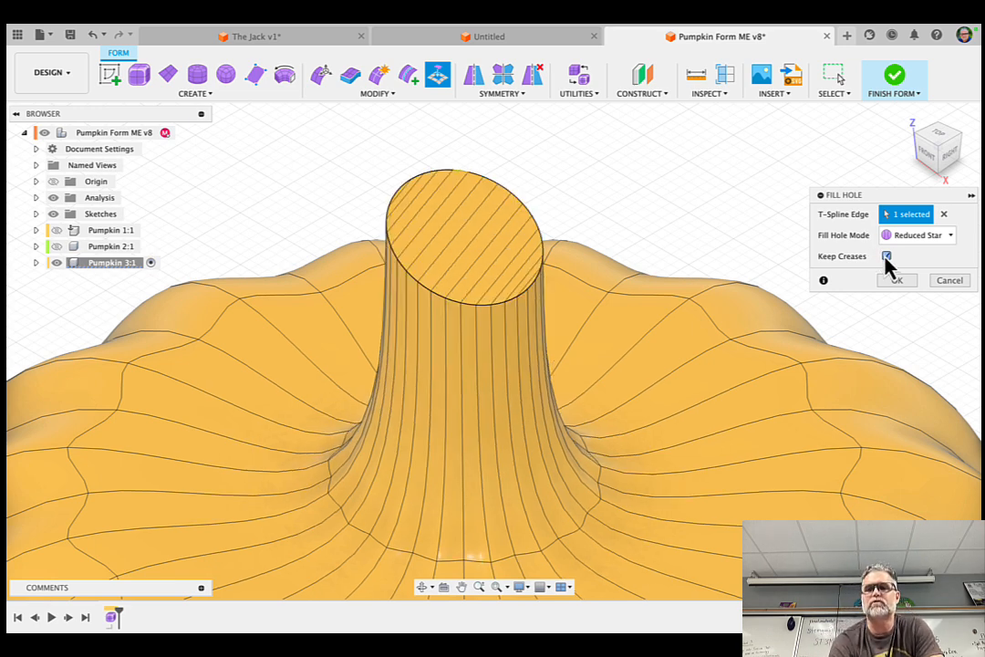
click(912, 240)
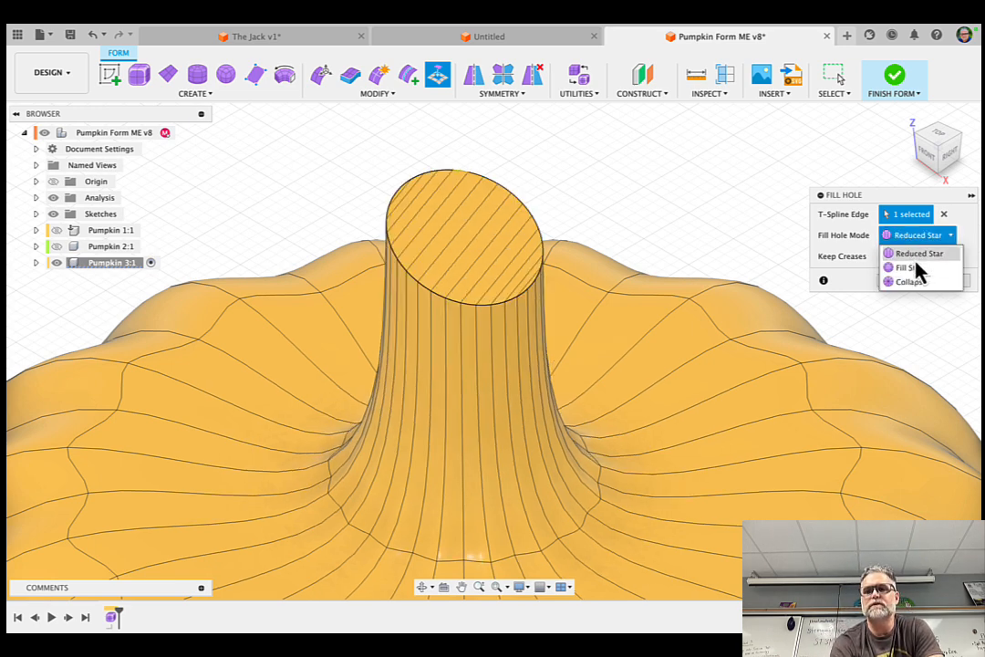
click(912, 282)
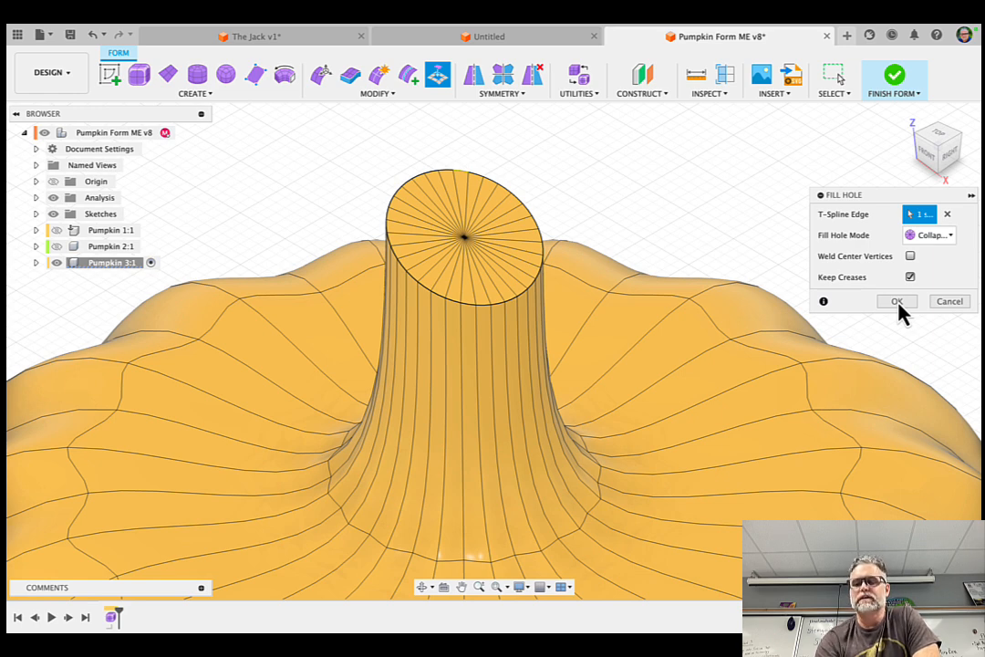
click(897, 302)
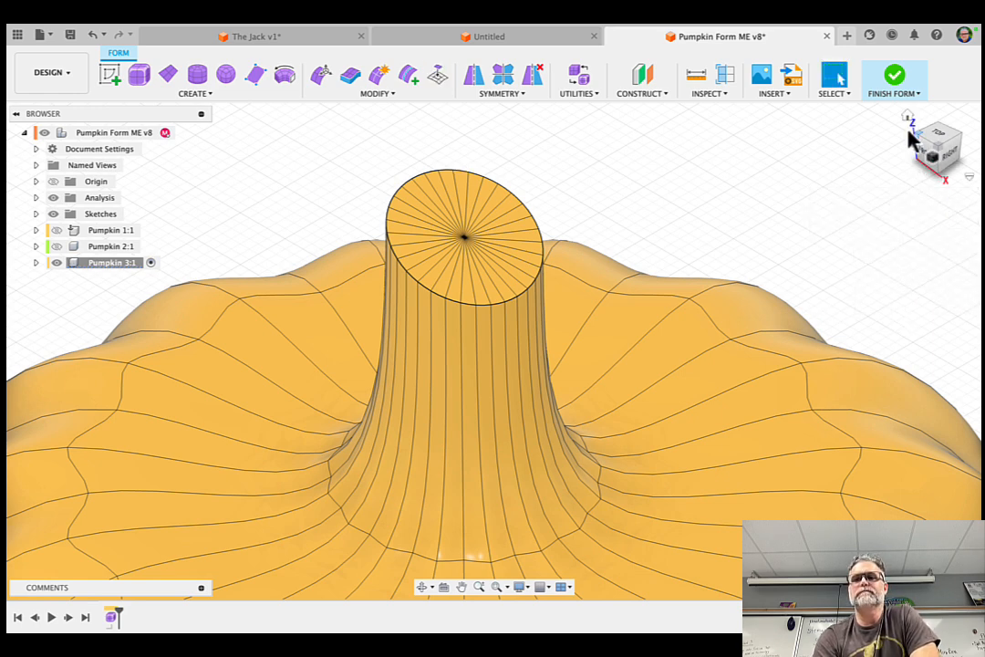
Start Edit Form in the top view with the selection filter limited to faces
click(908, 119)
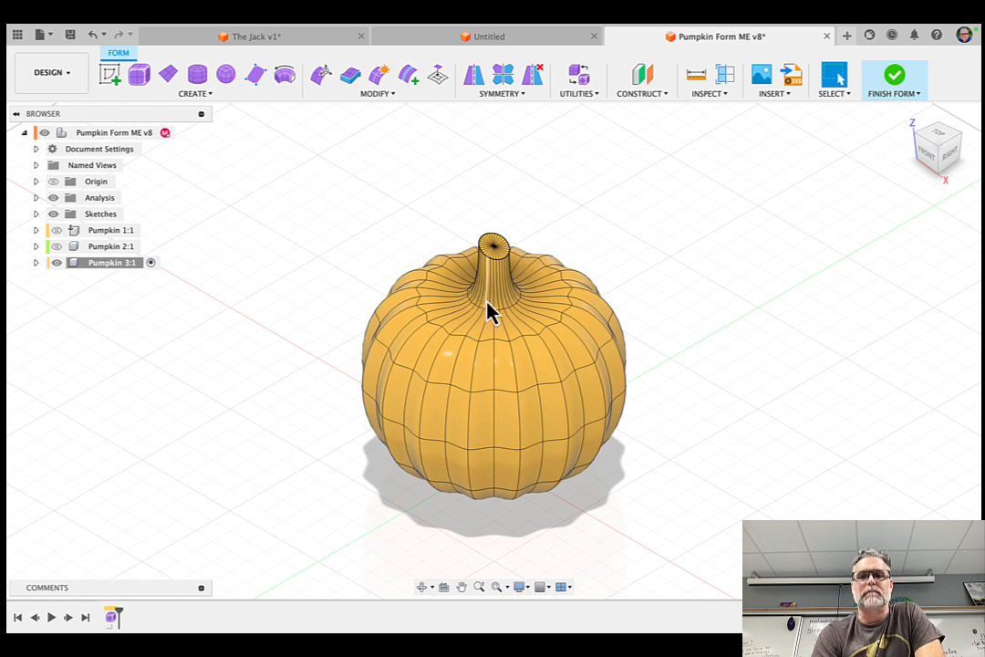
click(942, 135)
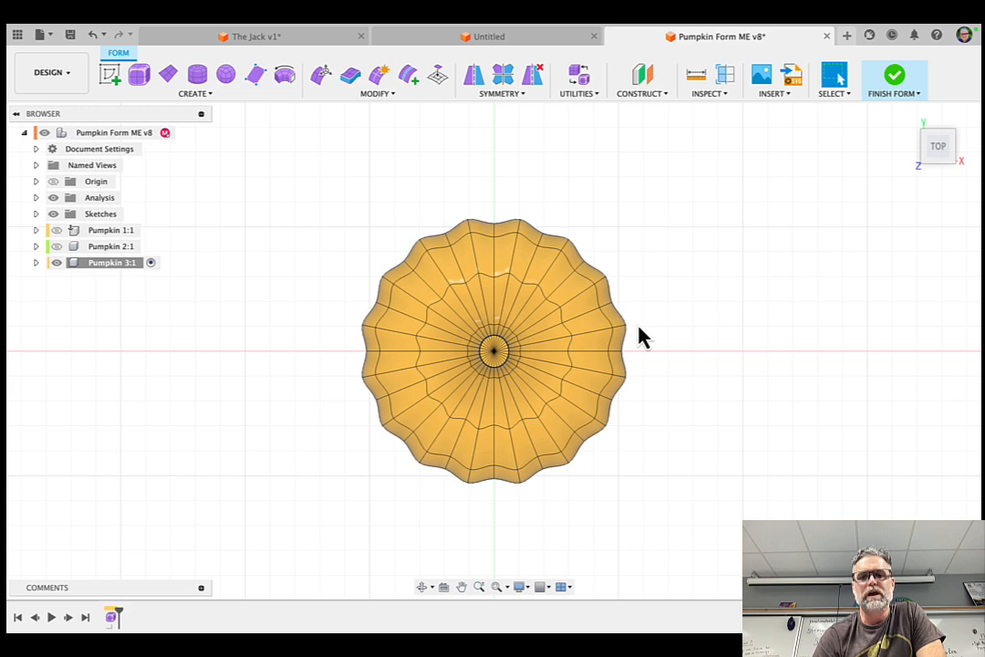
scroll(648, 330, up, 6)
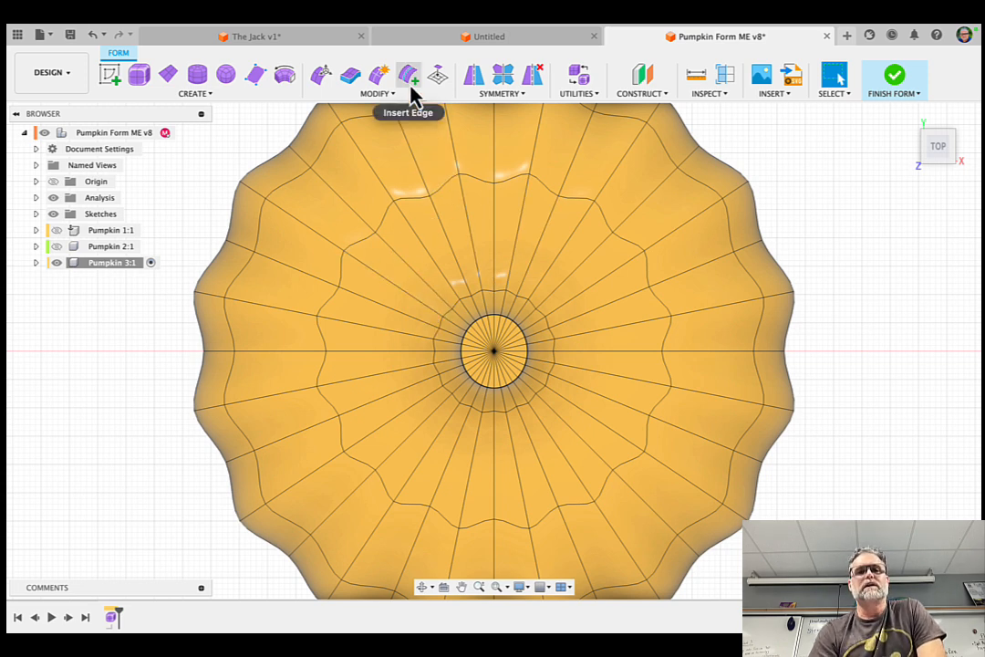
click(324, 80)
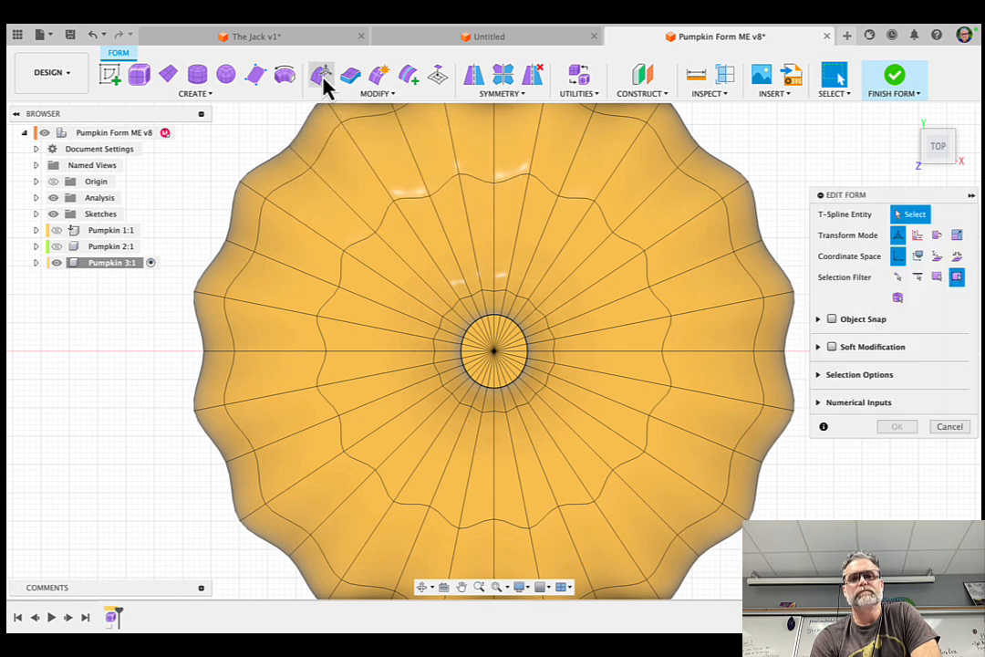
click(938, 279)
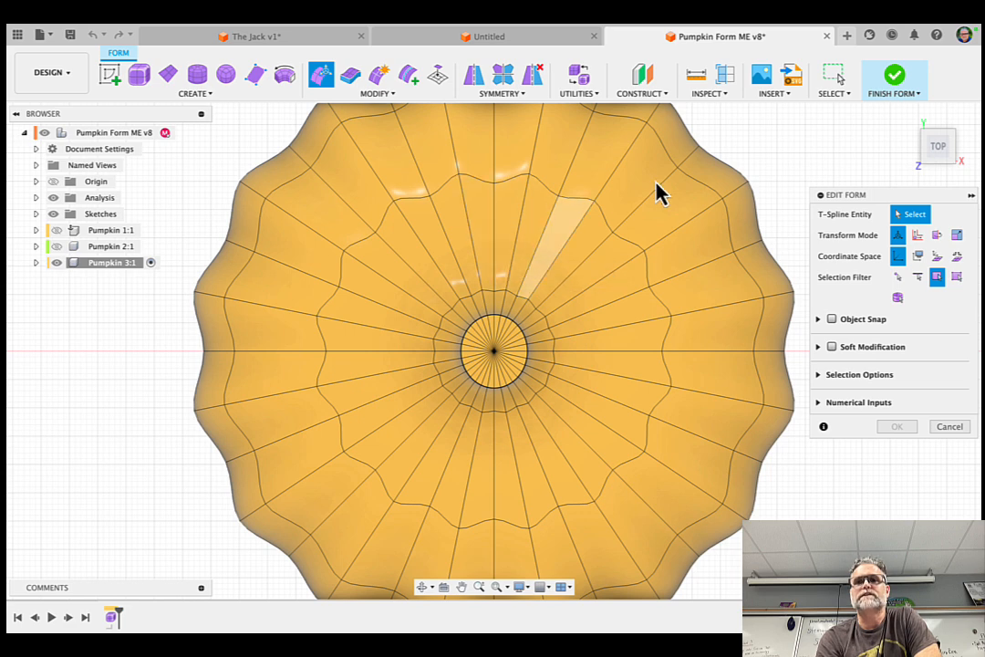
Disconnect the computer's screen mirroring and reconnect it to the same external display
mouse_move(855, 31)
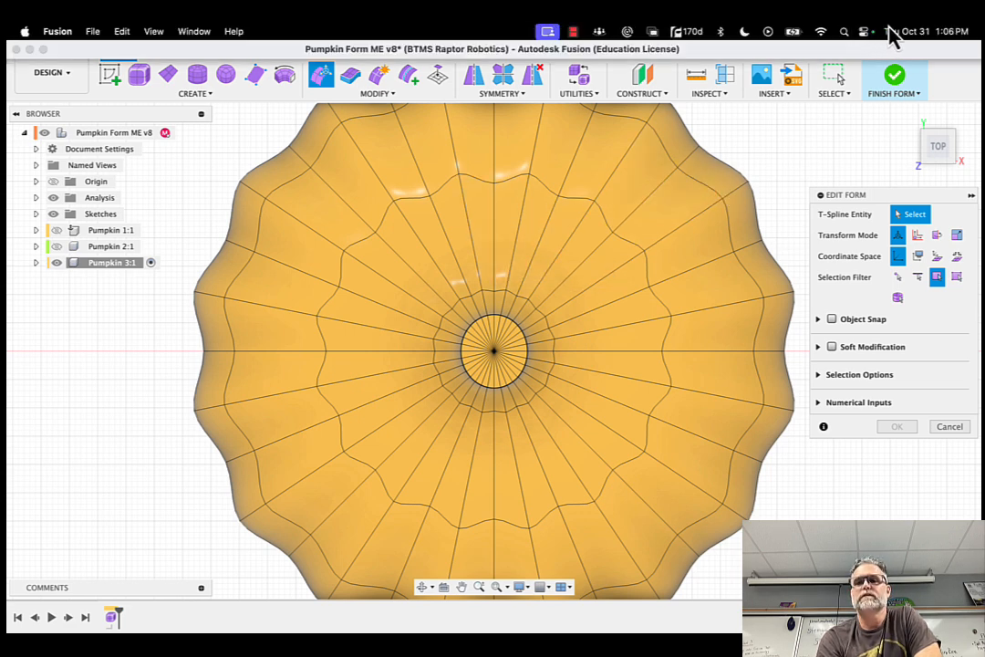
click(863, 33)
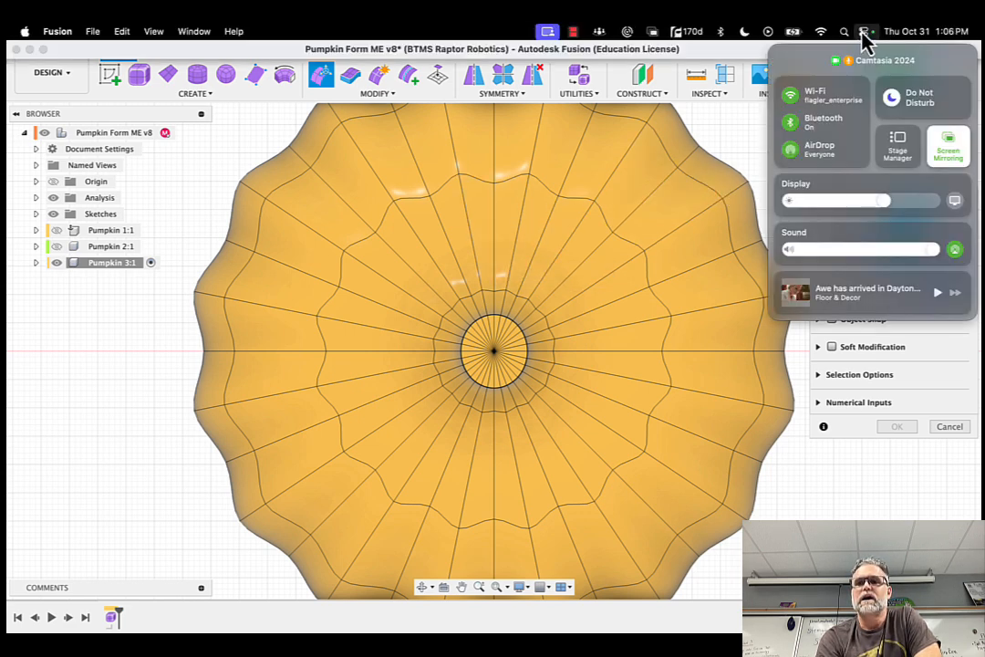
click(953, 150)
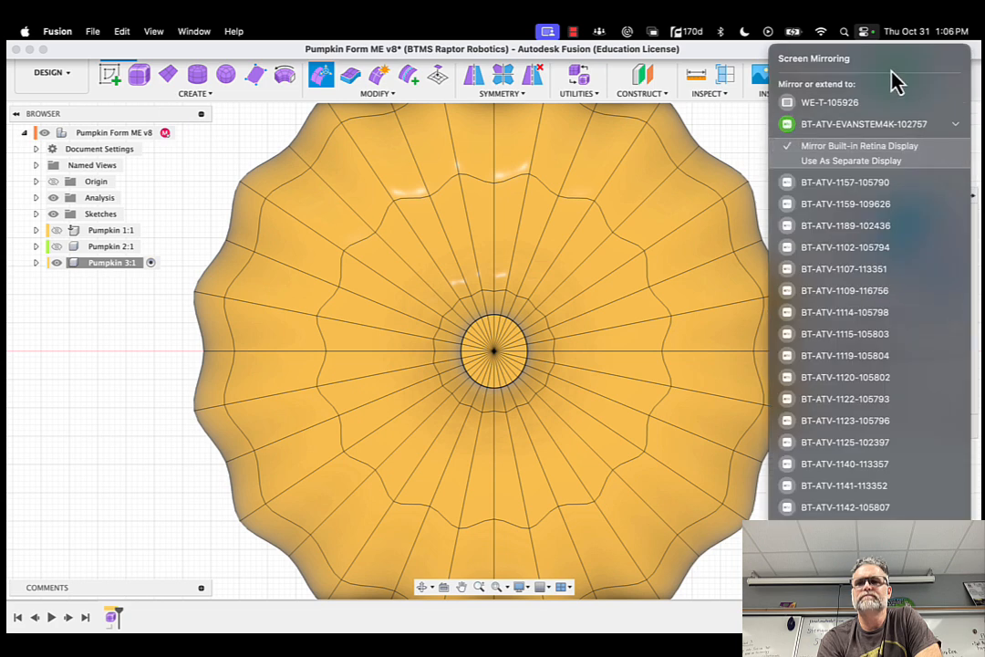
click(869, 127)
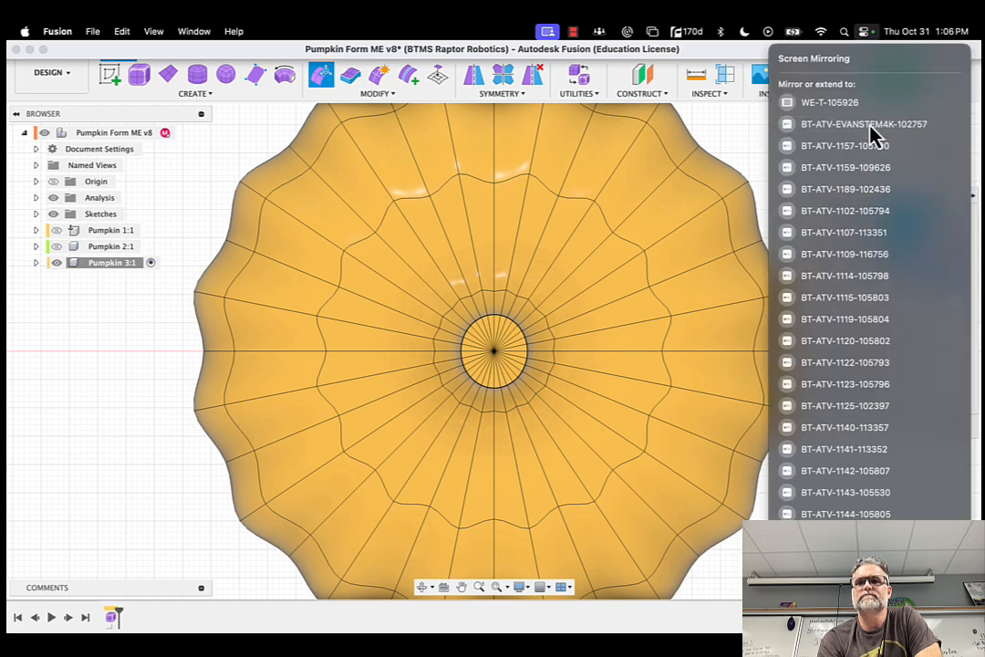
click(870, 128)
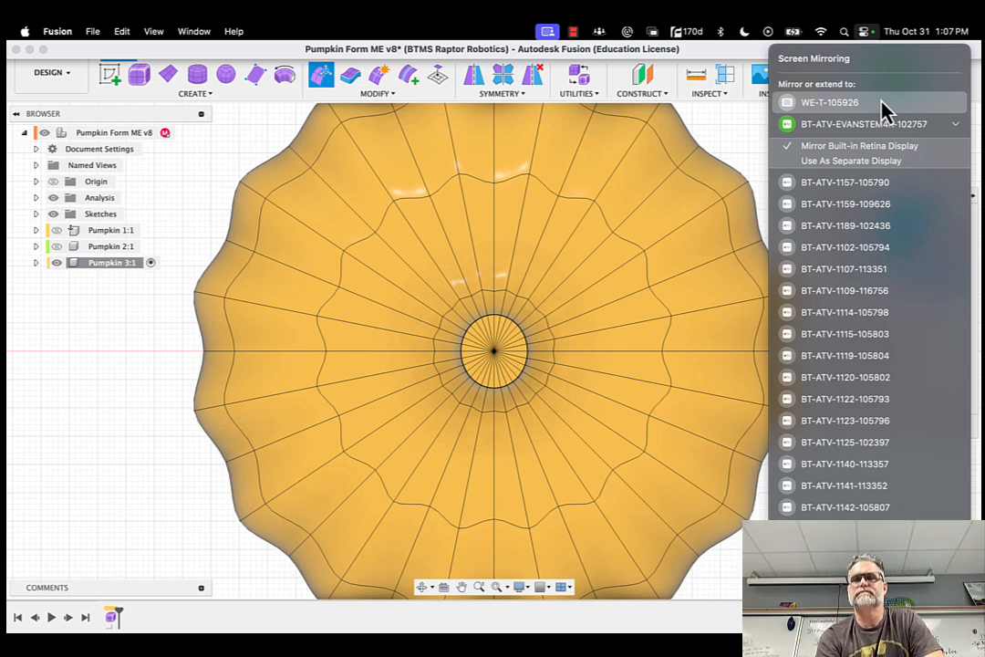
click(867, 31)
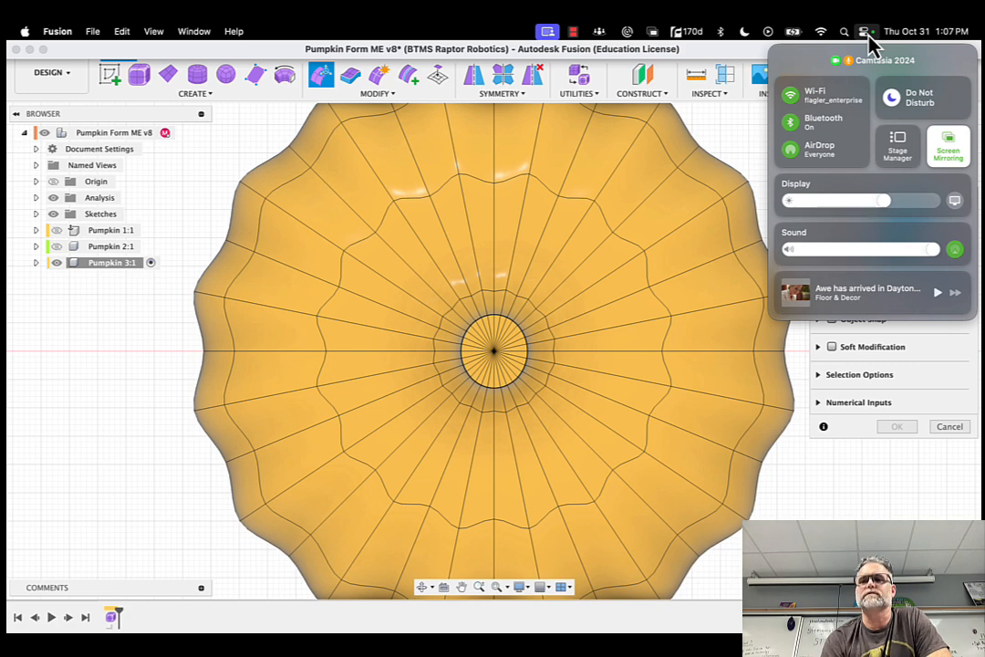
click(866, 33)
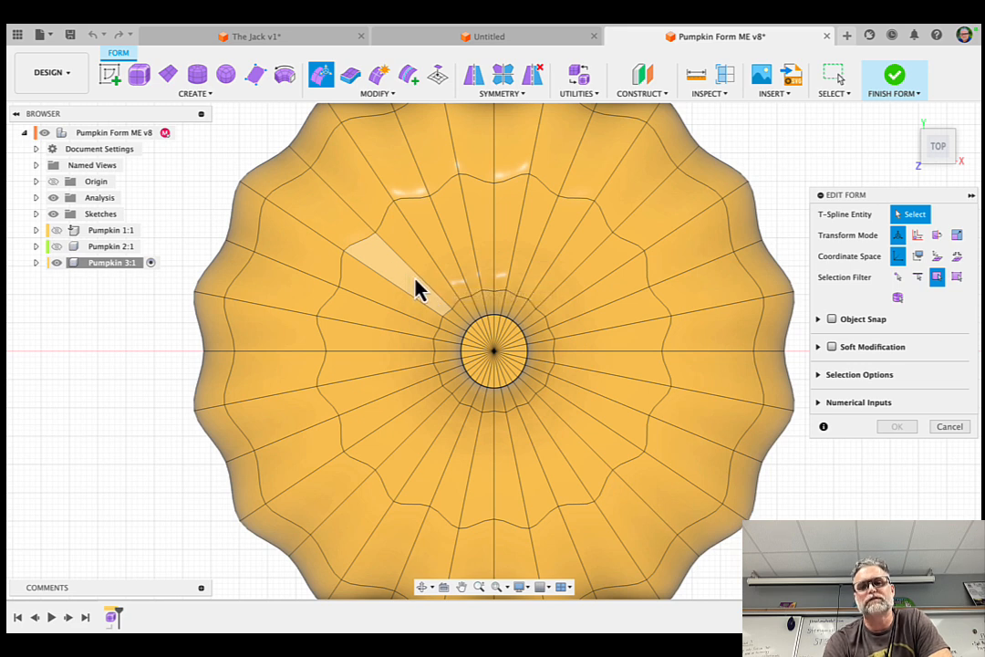
Select all faces of the stem and its capped end in the top view, and show them from the front
drag(416, 279, 577, 431)
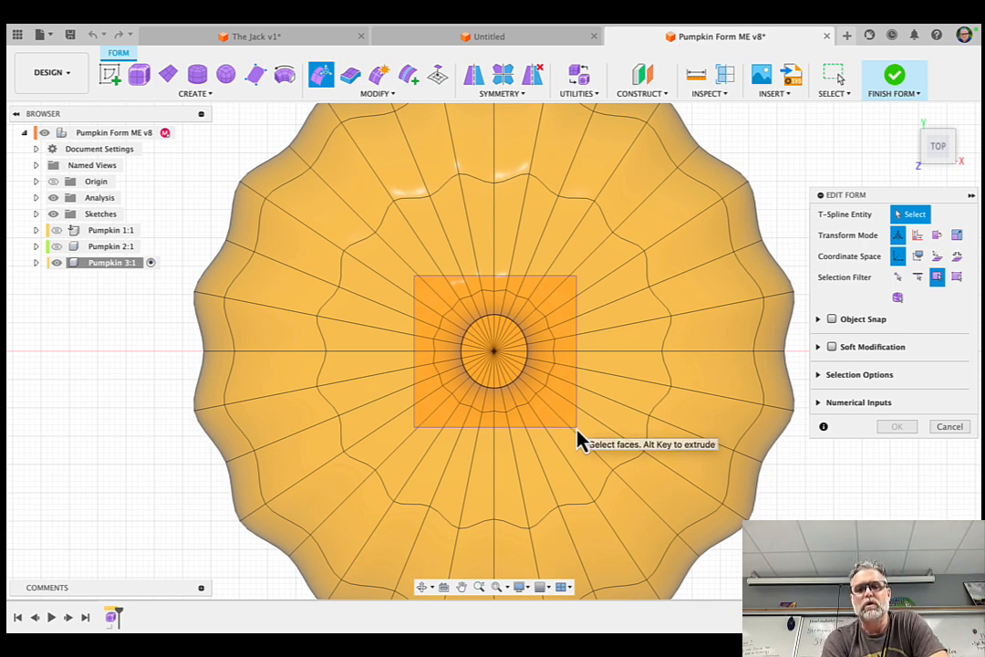
drag(577, 426, 576, 426)
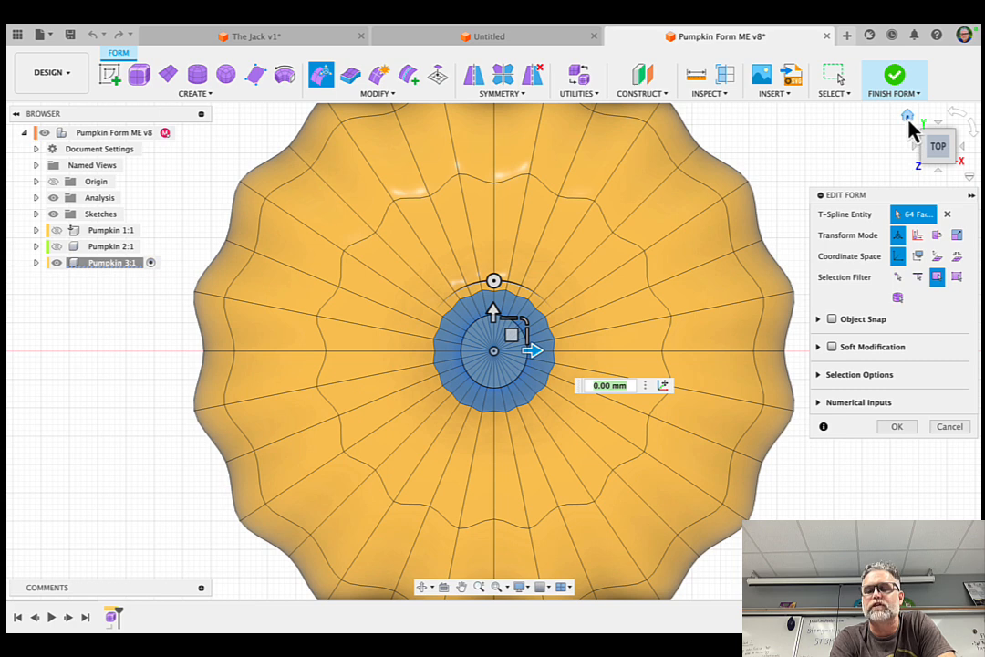
click(908, 117)
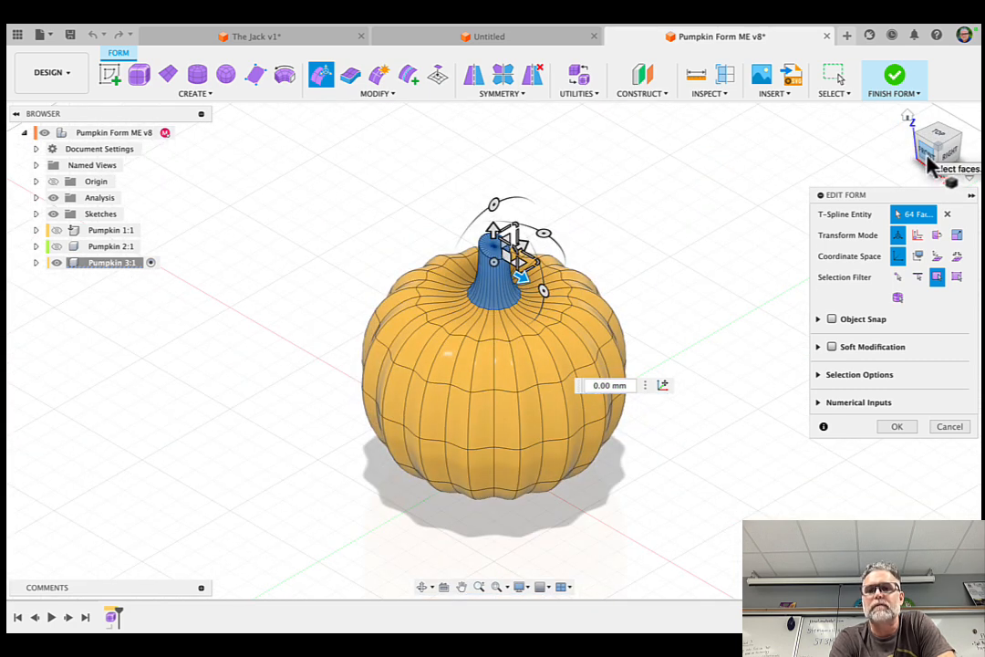
click(931, 162)
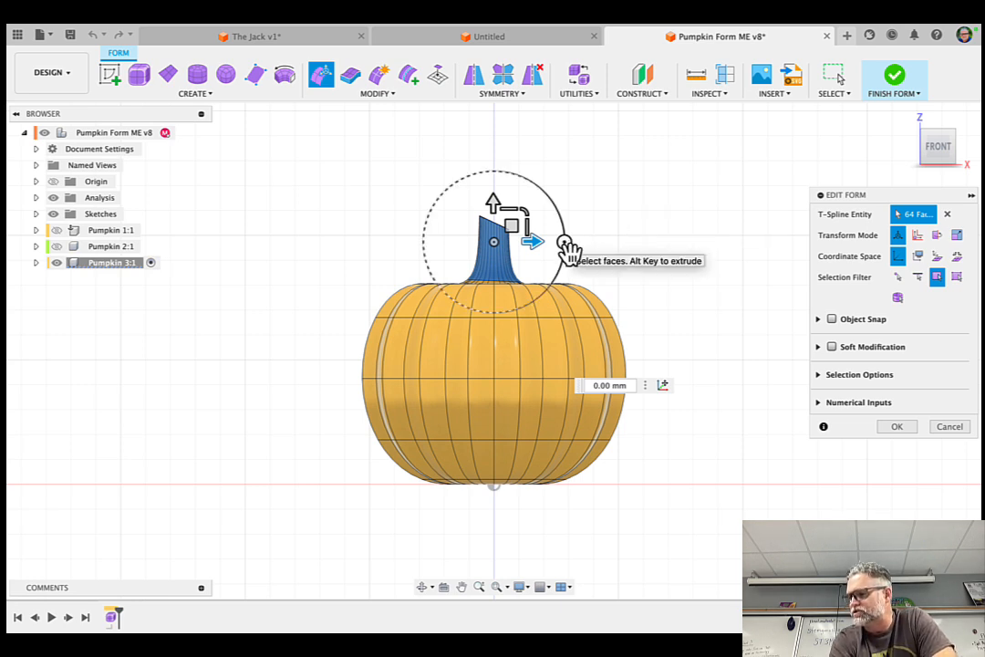
Rotate the stem faces 10 degrees in the front plane and move them about 7 mm along X and 1 mm down
drag(566, 246, 559, 221)
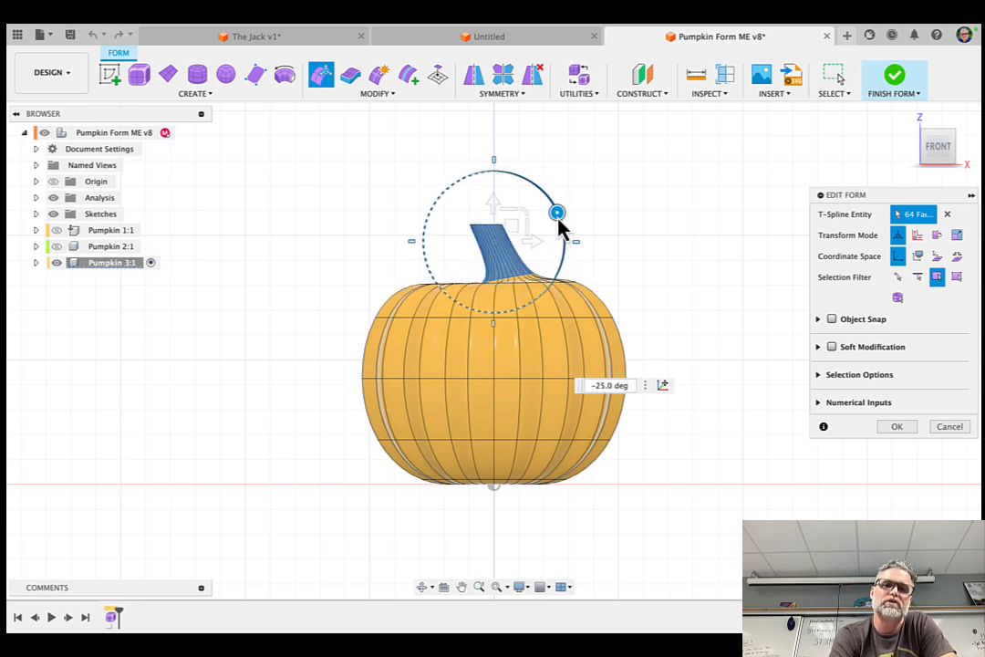
drag(566, 243, 557, 266)
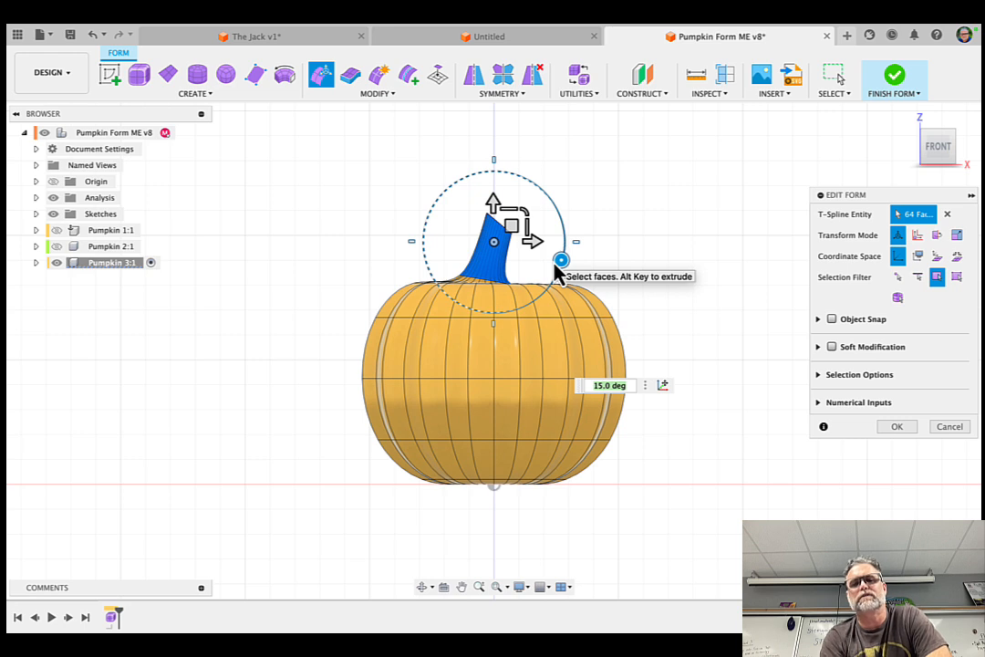
drag(565, 267, 563, 265)
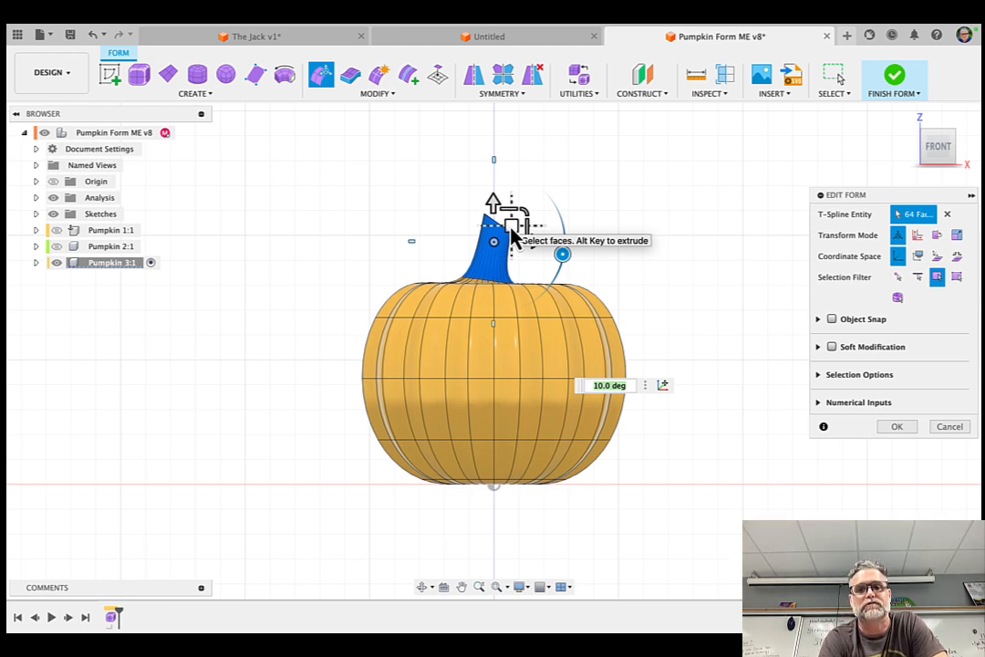
mouse_move(513, 235)
mouse_down()
mouse_move(527, 248)
mouse_move(519, 246)
mouse_move(535, 205)
mouse_move(528, 232)
mouse_up()
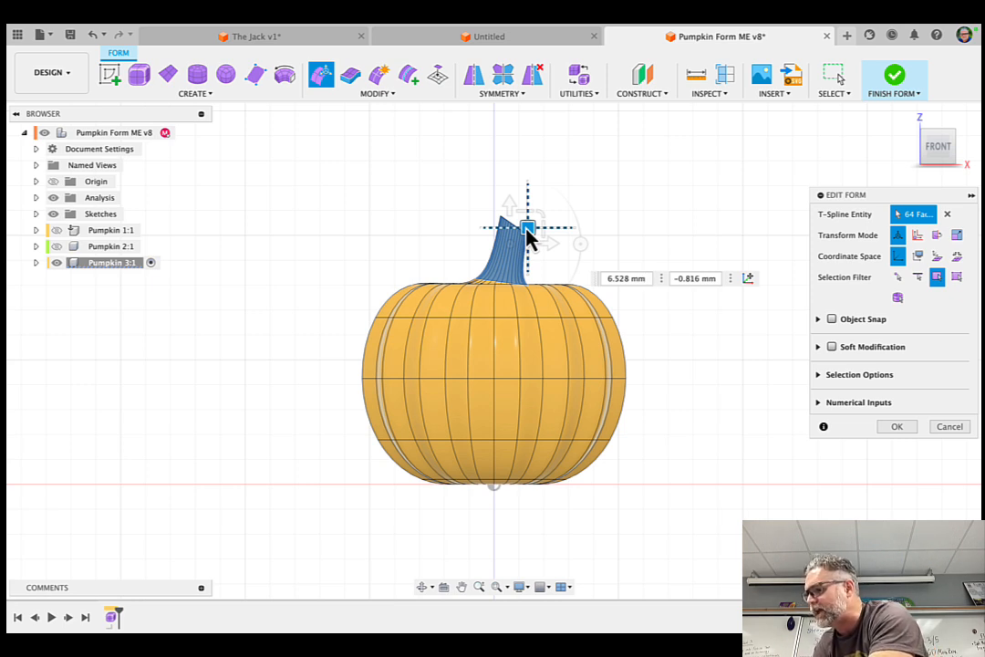
drag(527, 232, 529, 235)
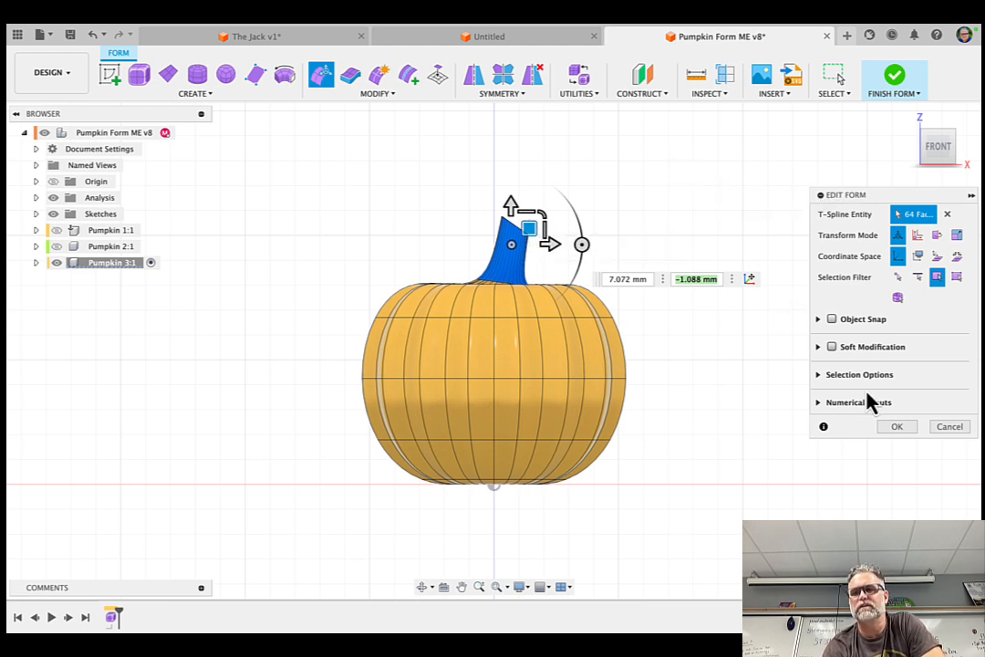
click(890, 429)
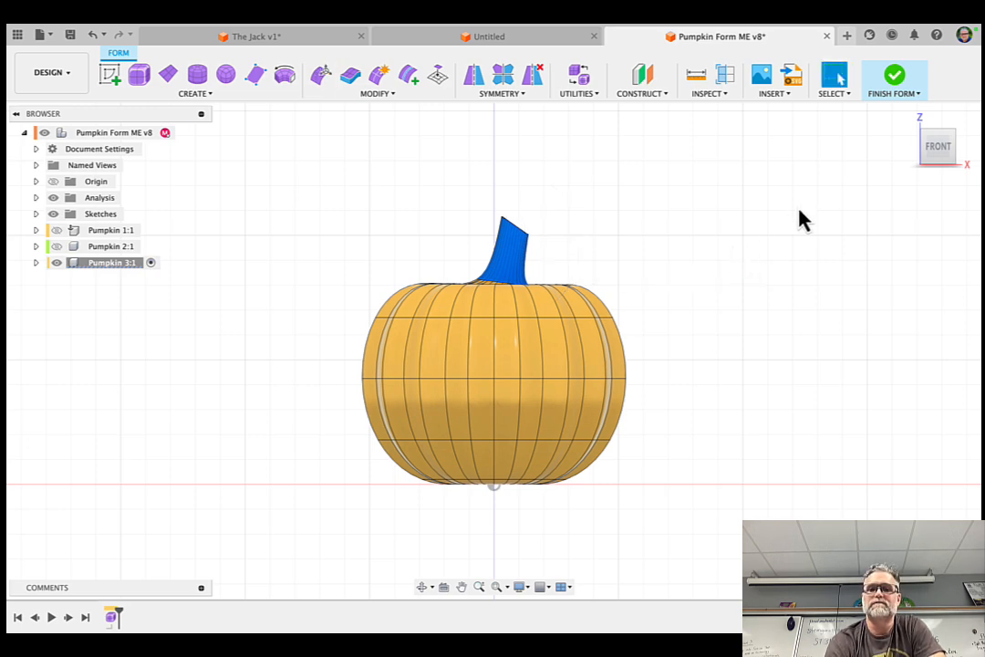
Finish the form and show the completed pumpkin in the home view
click(908, 117)
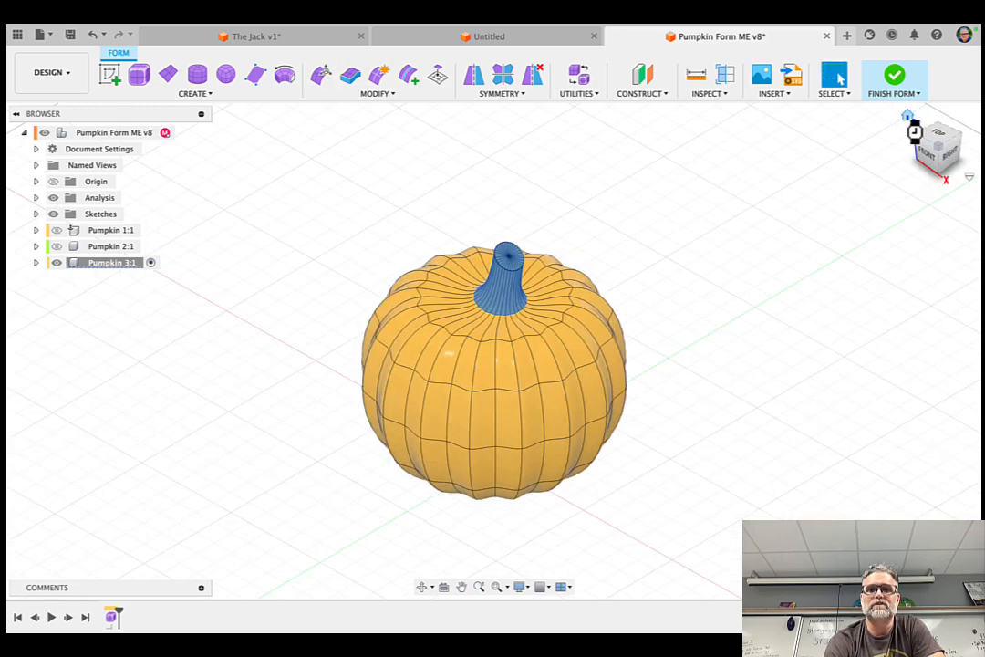
click(933, 148)
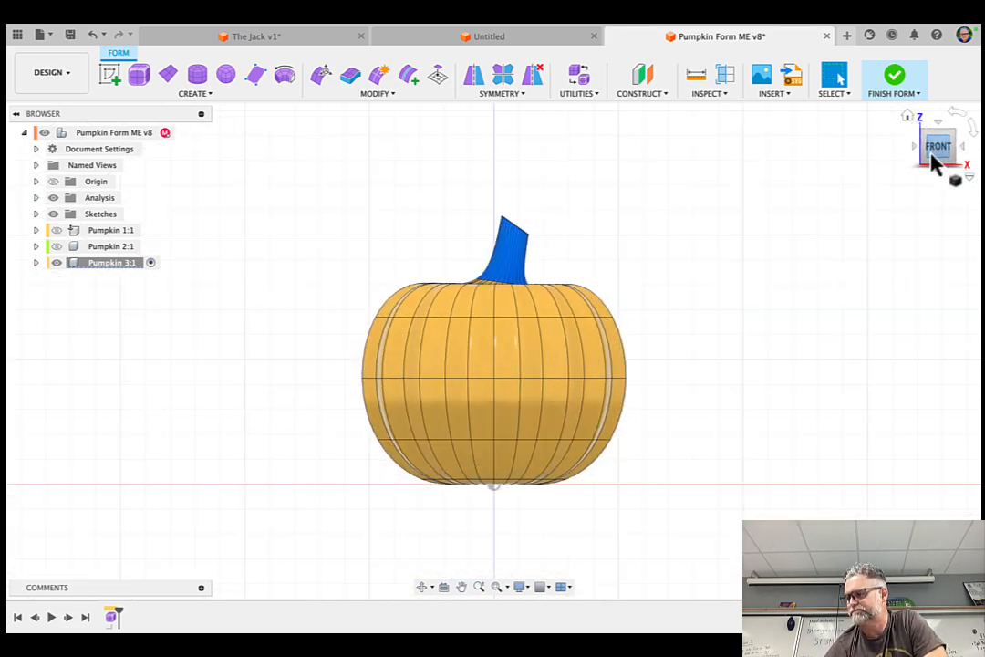
click(895, 84)
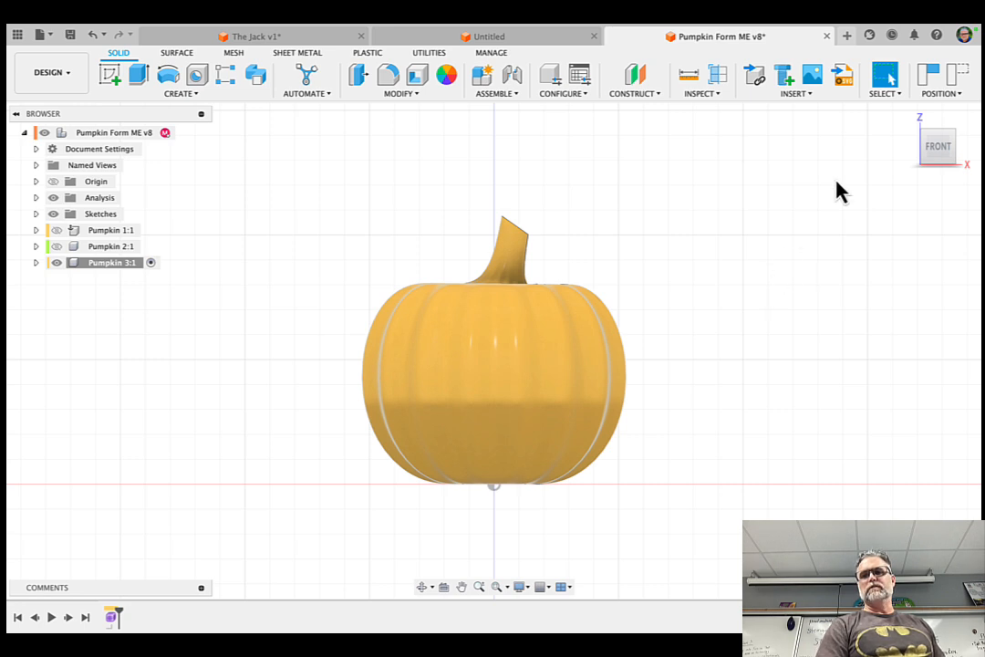
click(908, 116)
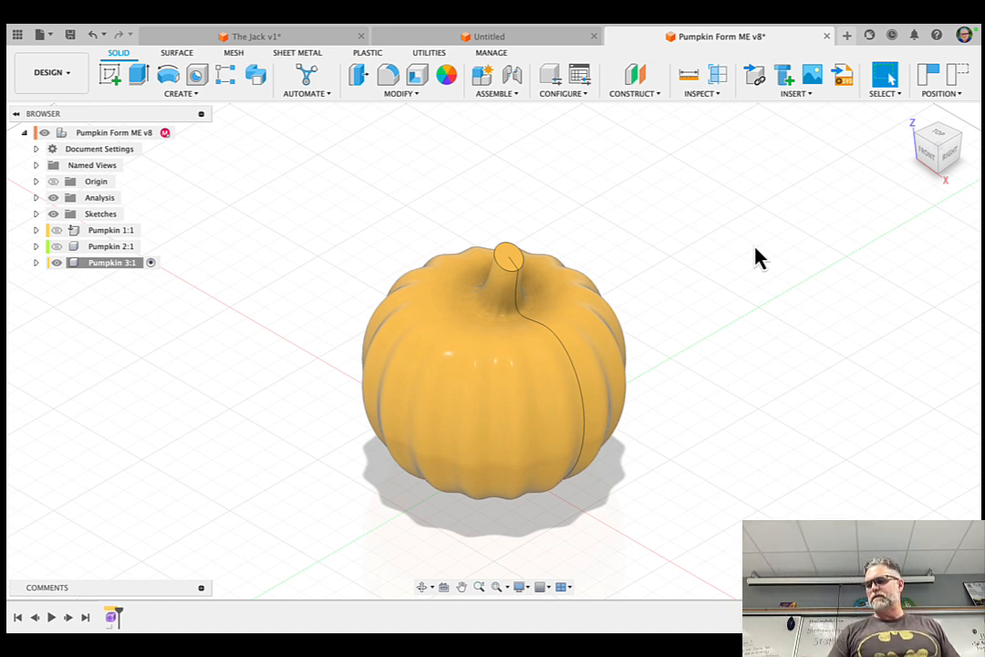
Search the appearance library for "texture", download Plastic - Textured - Skin and apply it to the pumpkin body
click(434, 94)
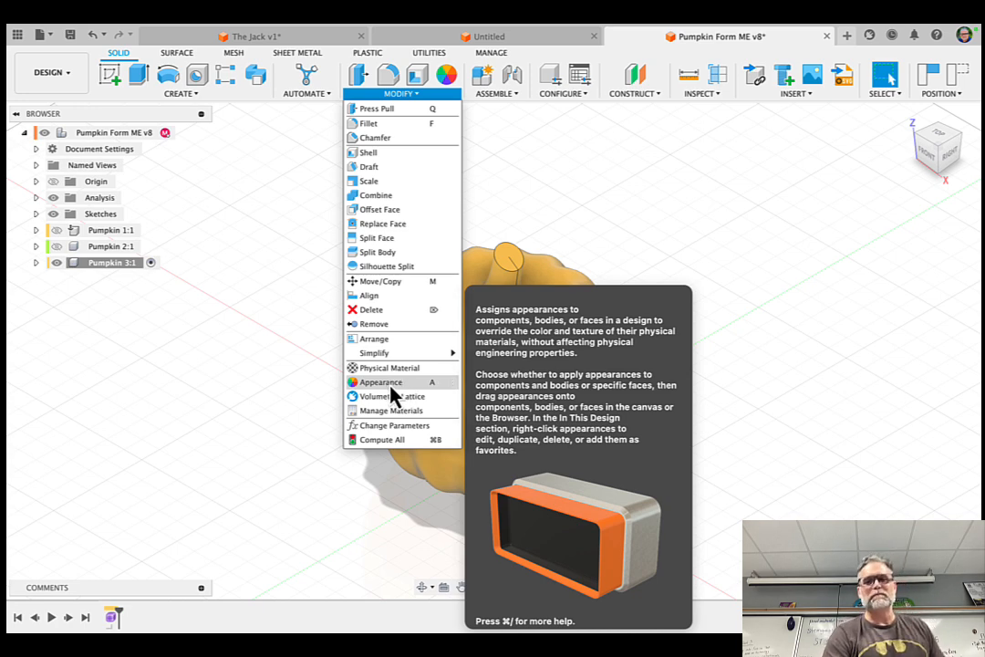
click(387, 384)
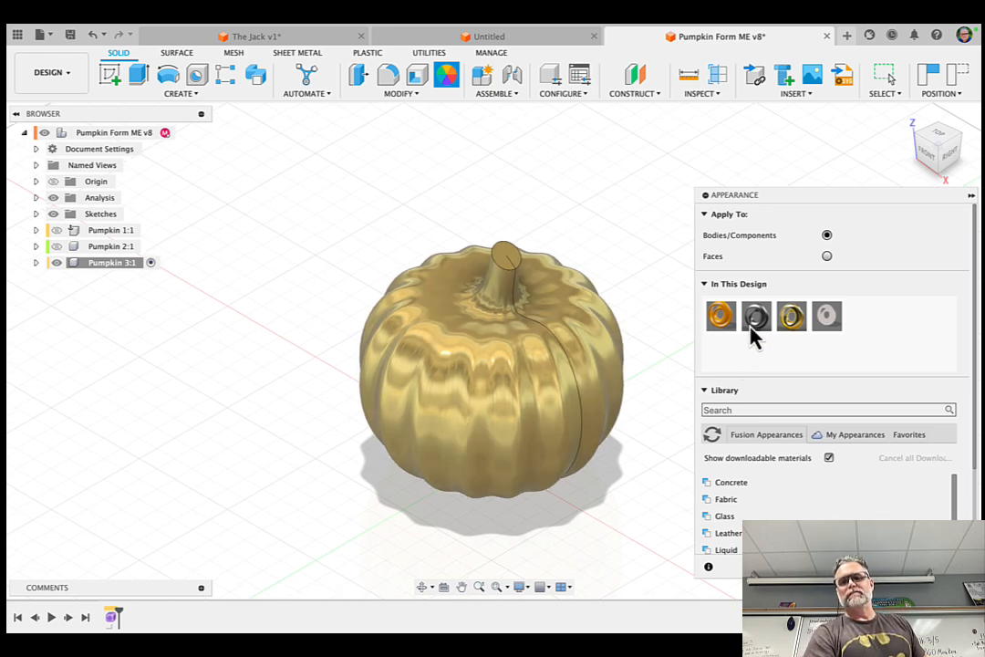
click(730, 411)
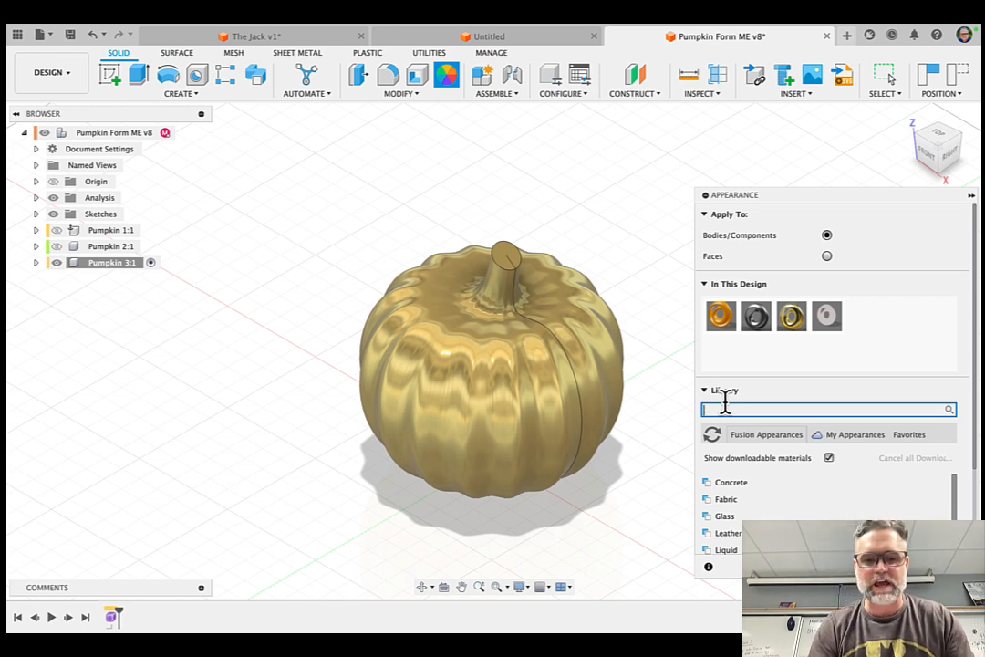
text(textur)
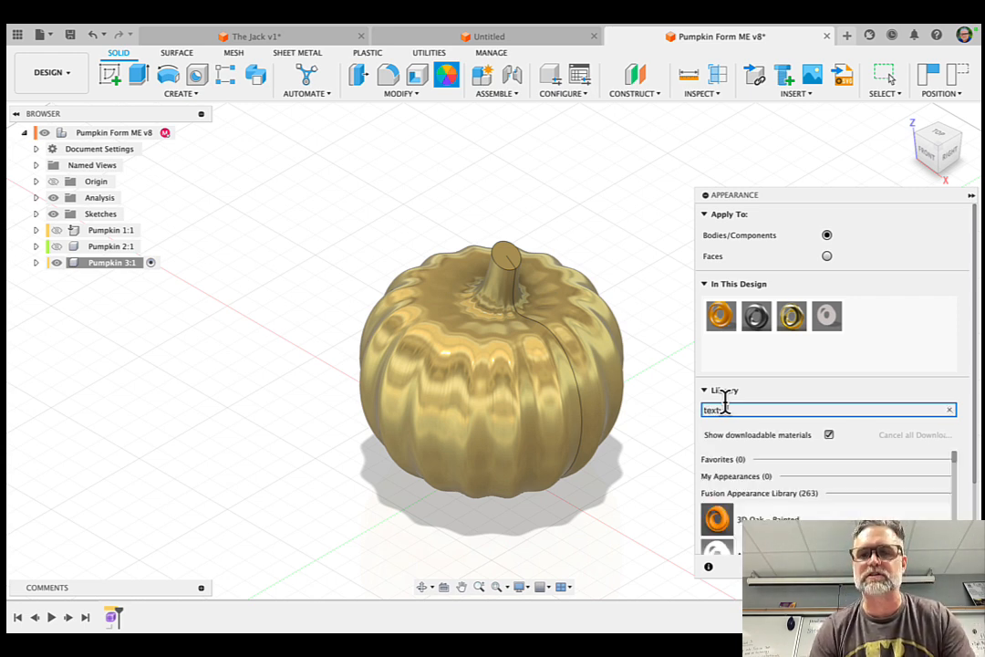
text(e)
scroll(737, 447, down, 5)
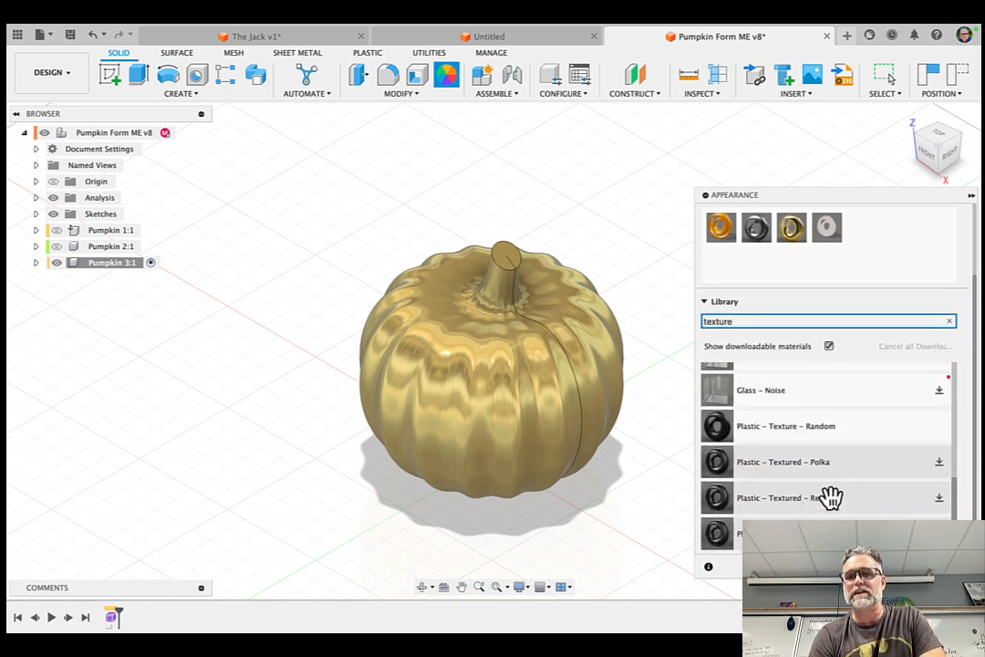
click(938, 534)
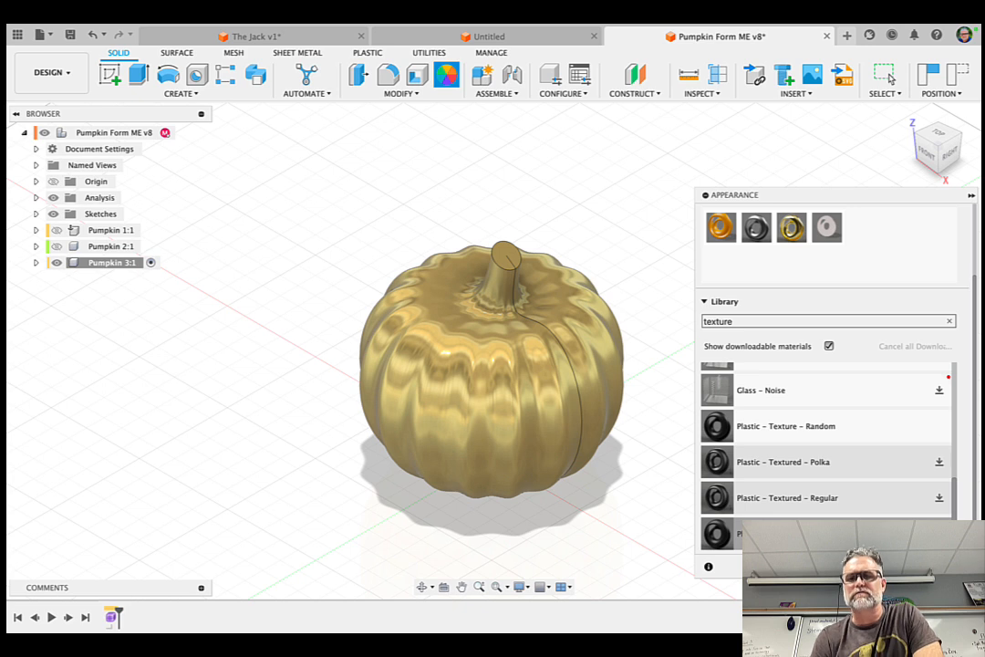
drag(717, 534, 531, 392)
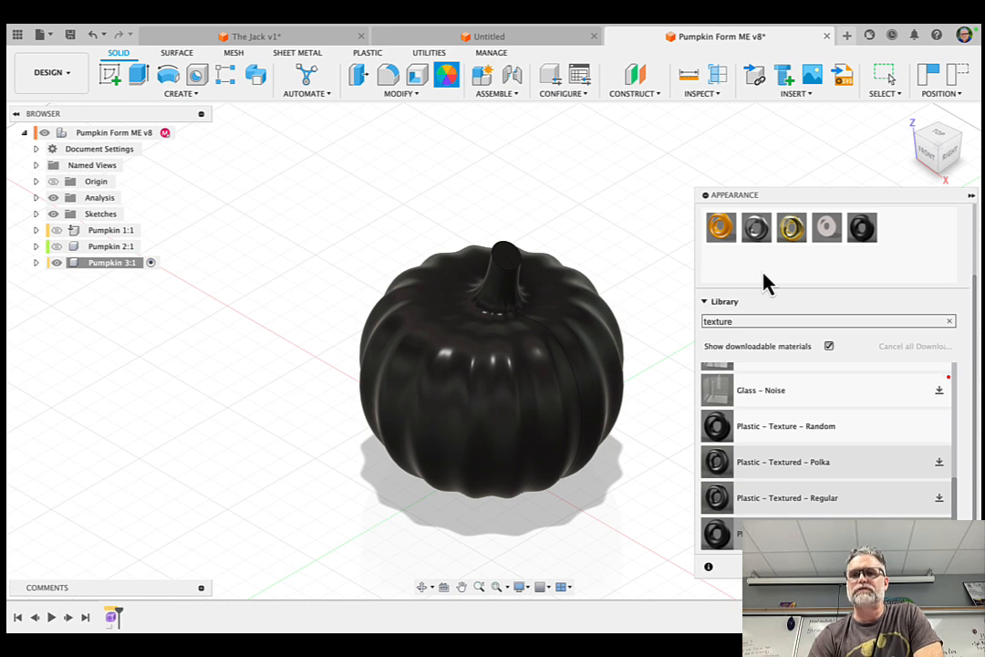
Edit the Plastic - Textured - Skin appearance to a dark orange with RGB 195, 105, 27 and close the appearance settings
right_click(869, 239)
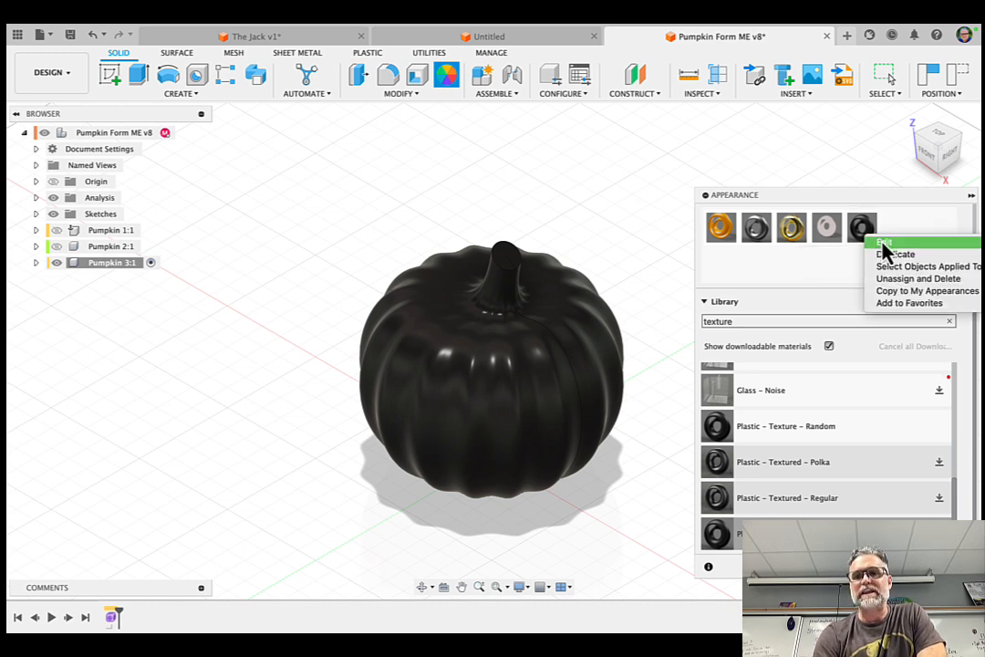
click(883, 243)
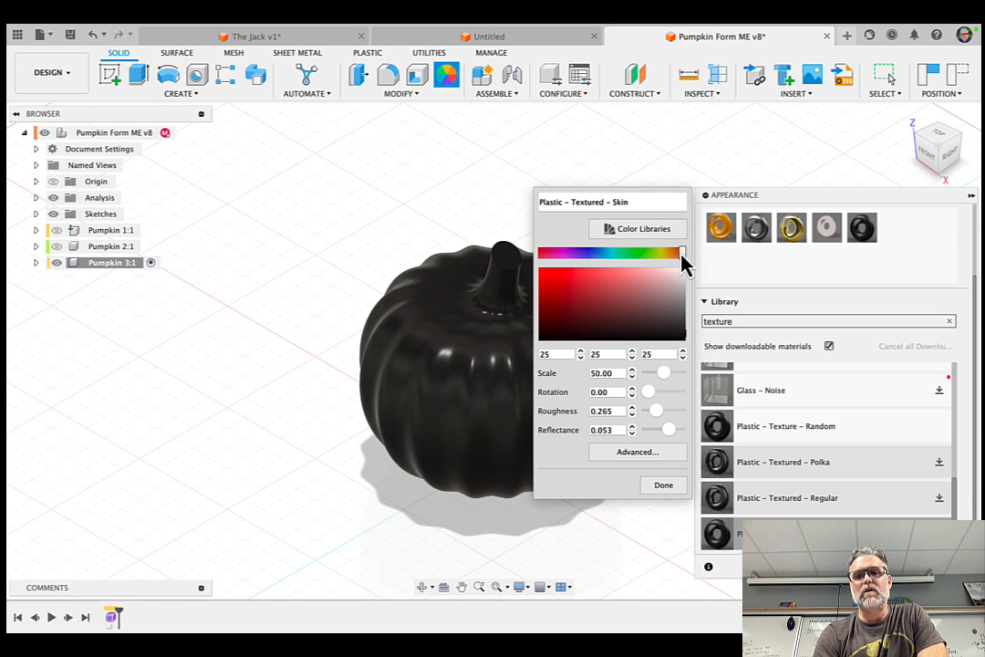
drag(682, 255, 671, 256)
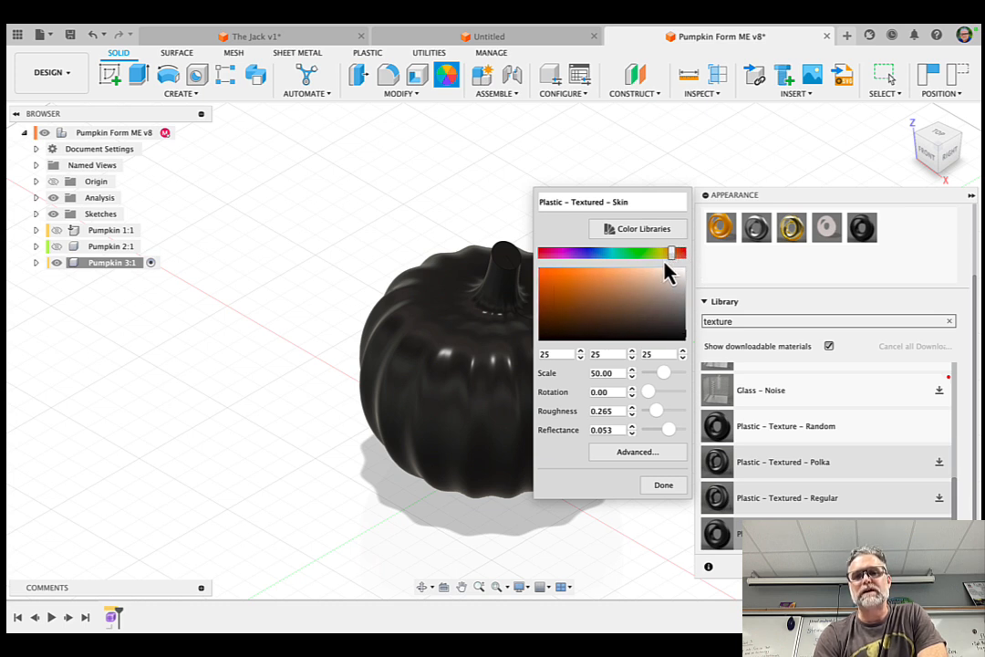
click(557, 279)
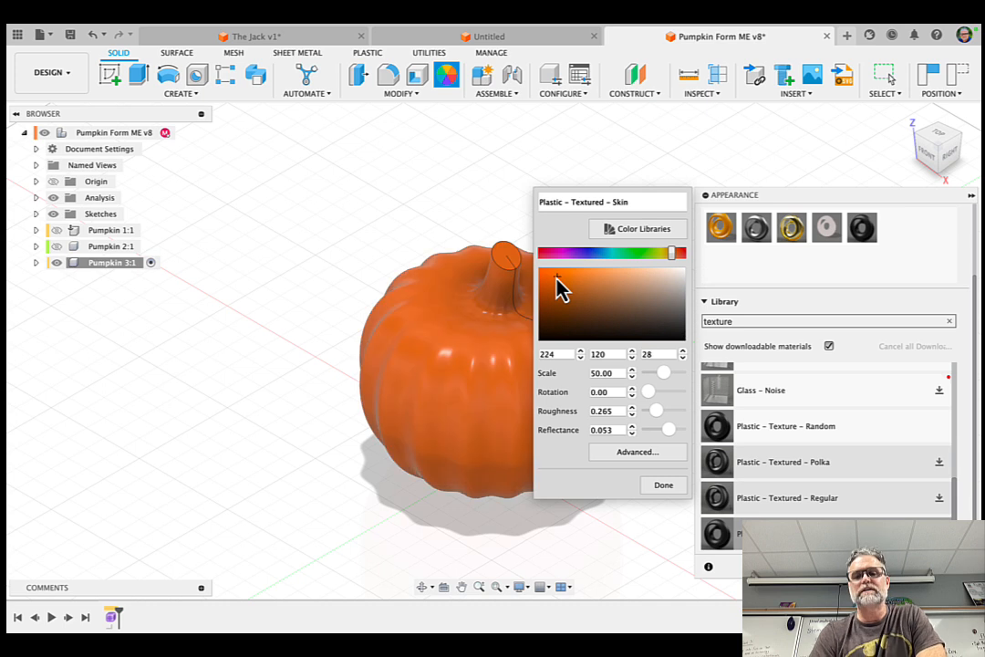
drag(552, 275, 549, 275)
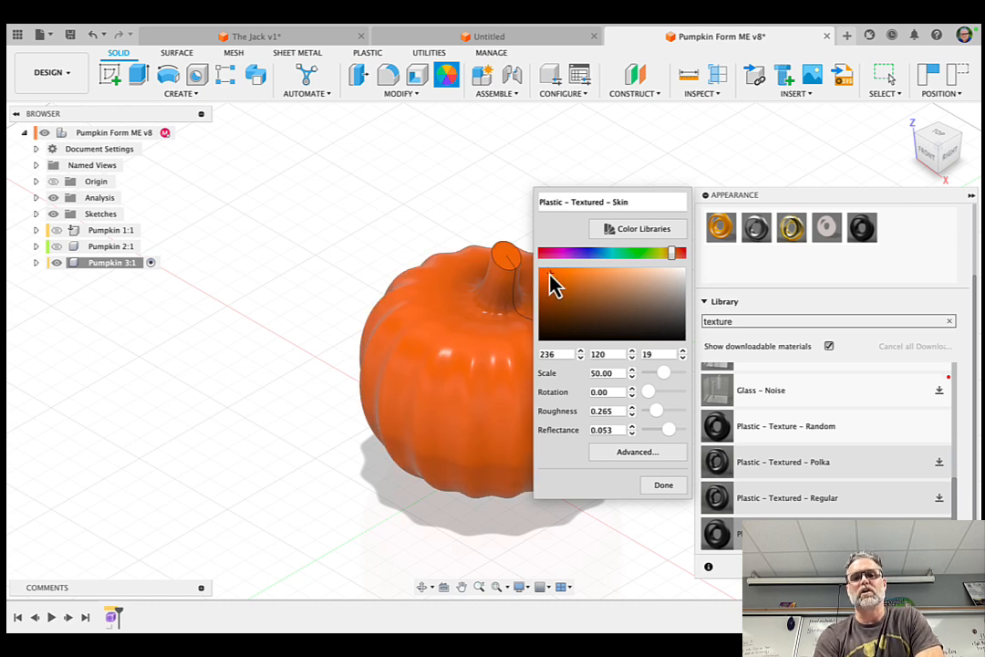
click(556, 291)
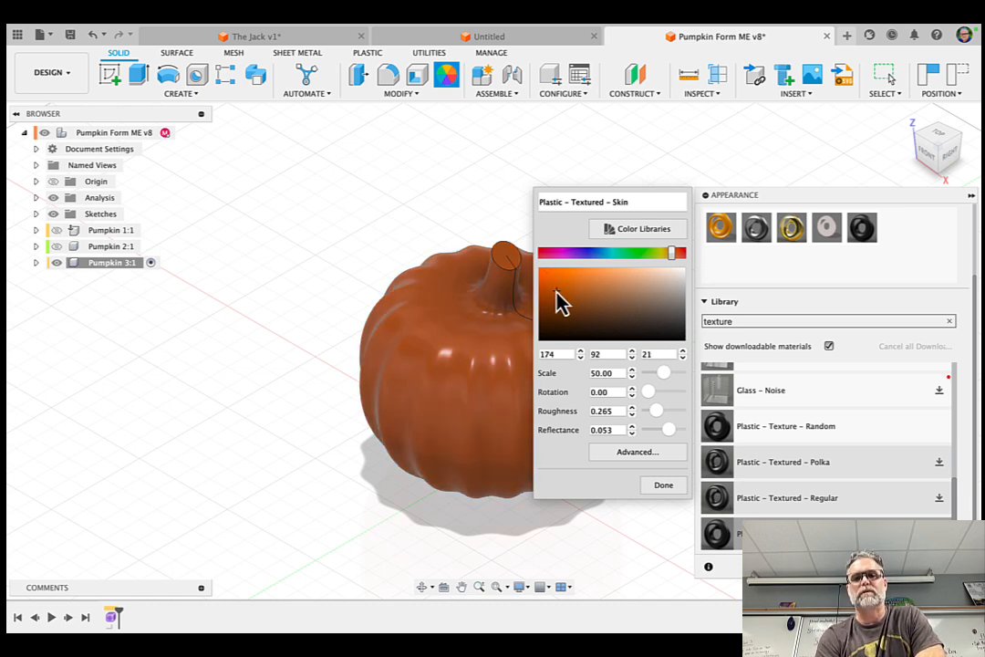
click(555, 299)
drag(551, 287, 566, 286)
drag(563, 279, 558, 283)
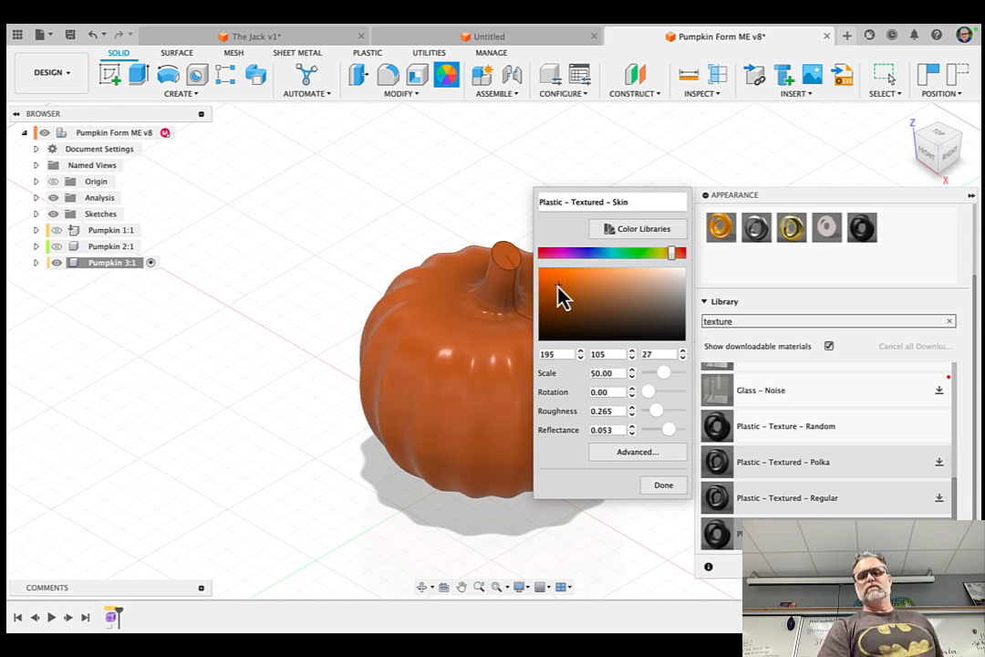
click(664, 485)
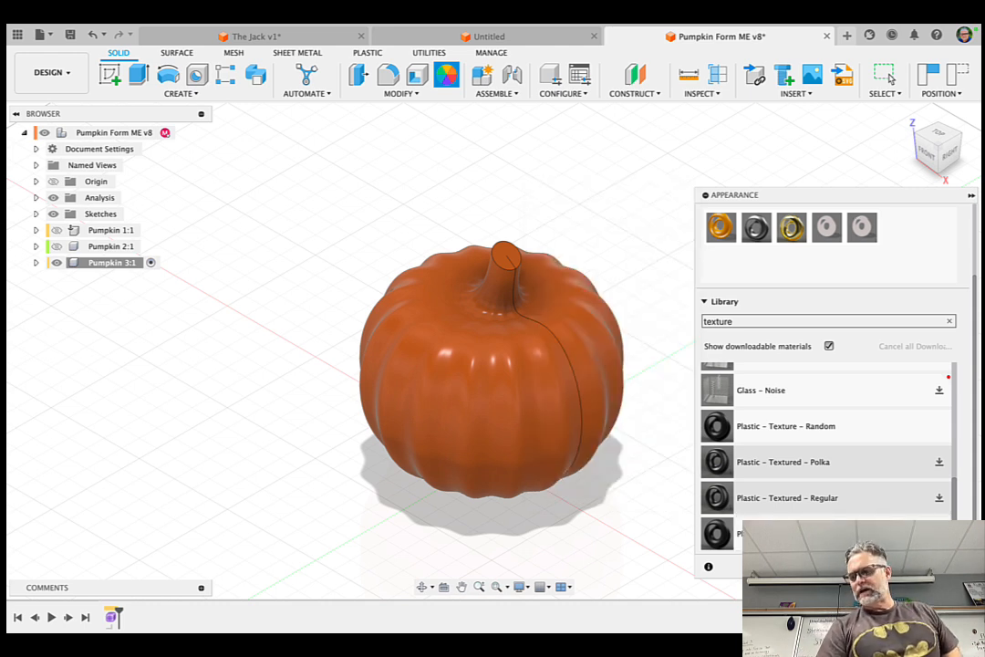
key(Escape)
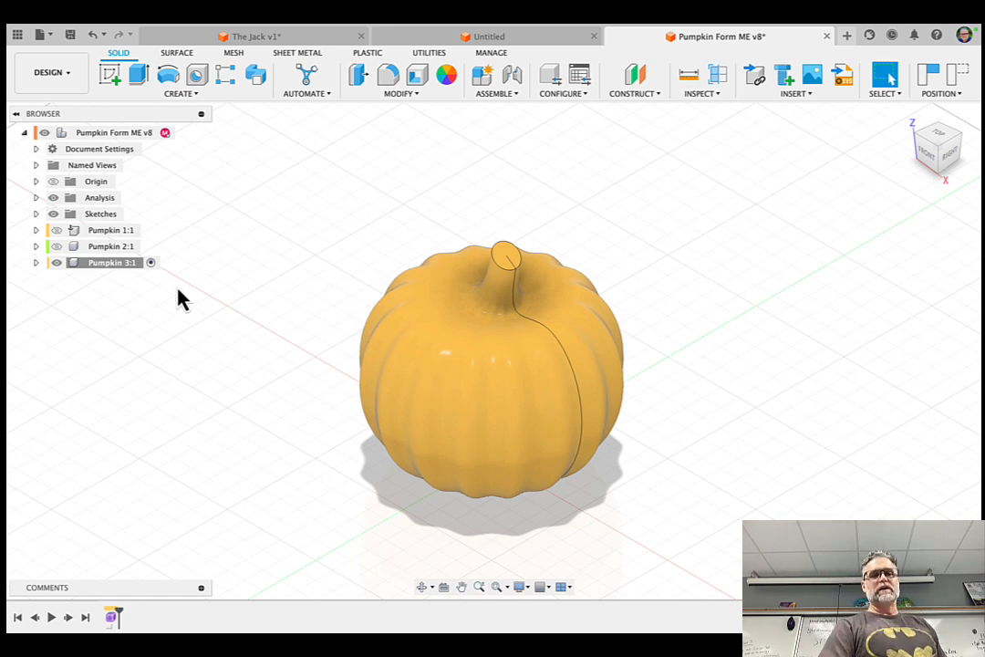
right_click(124, 274)
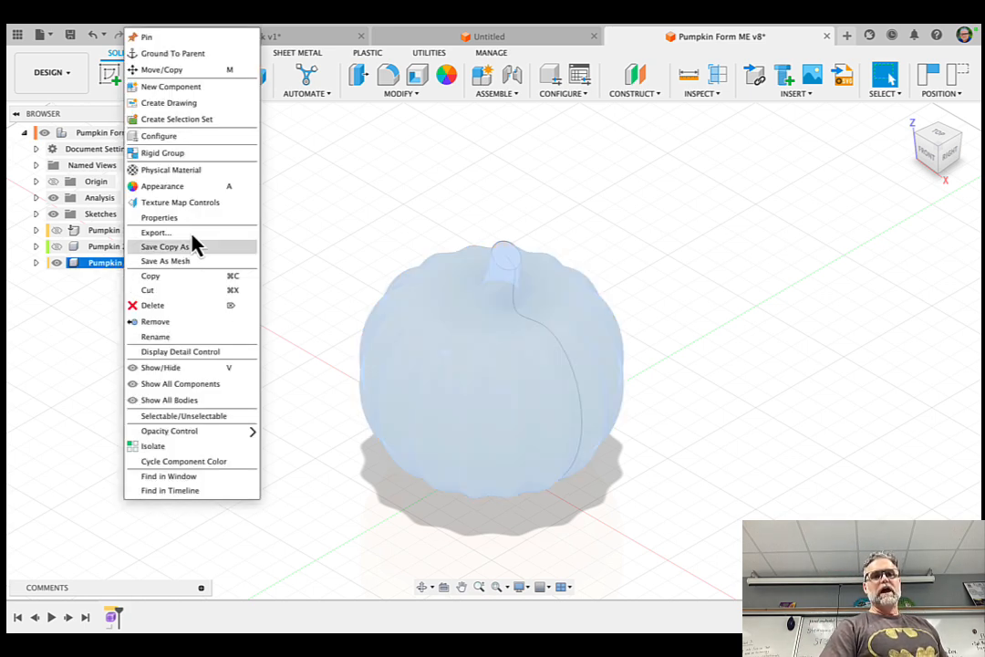
click(304, 279)
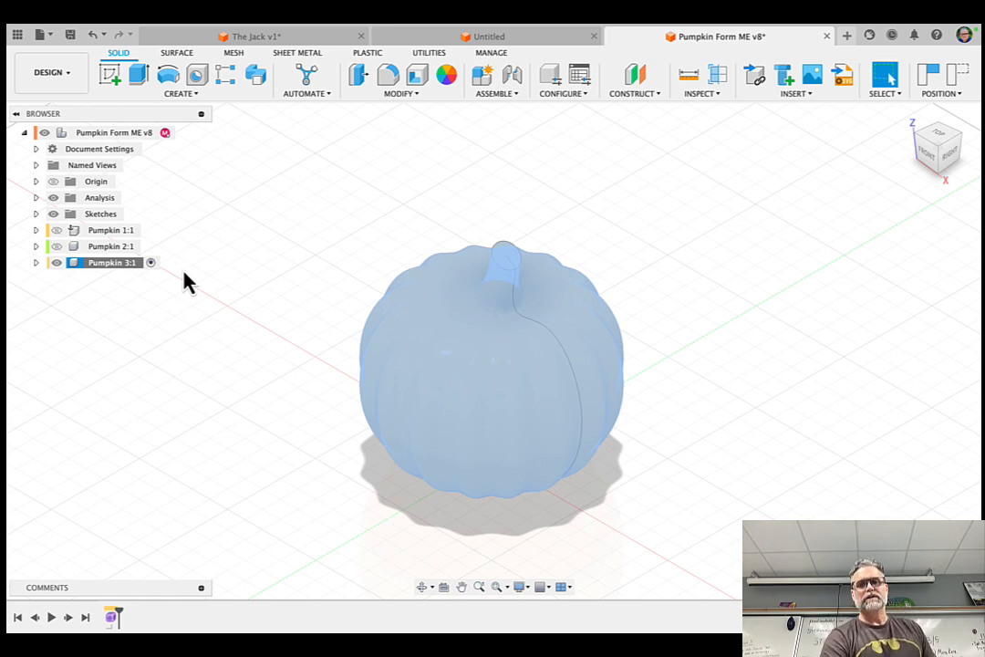
click(262, 300)
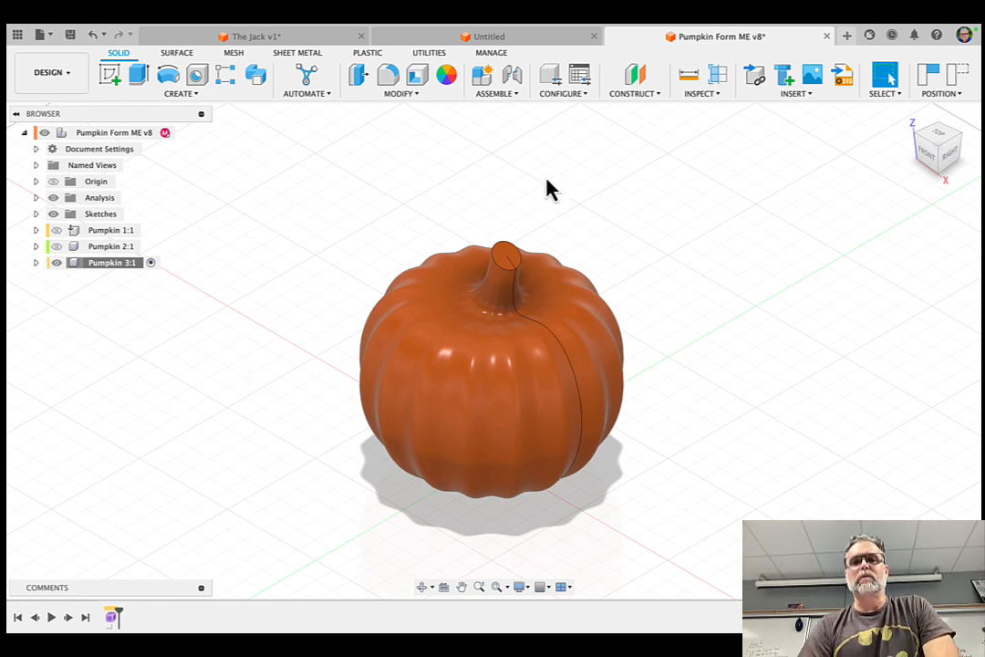
Capture the component positions and construct a plane offset -60 mm from the front origin plane, ahead of the pumpkin
click(634, 88)
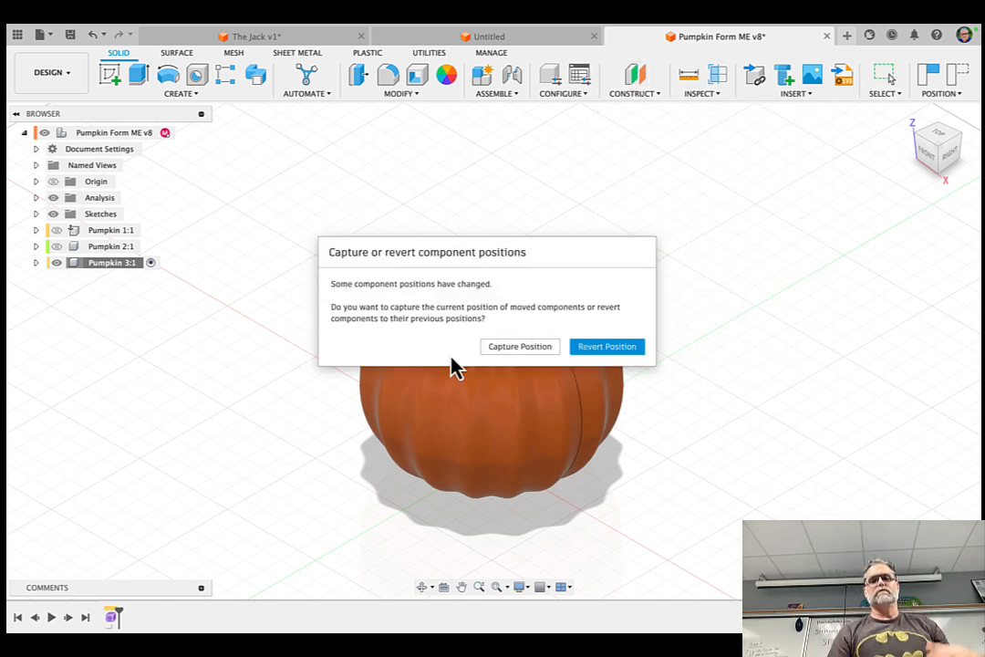
click(534, 351)
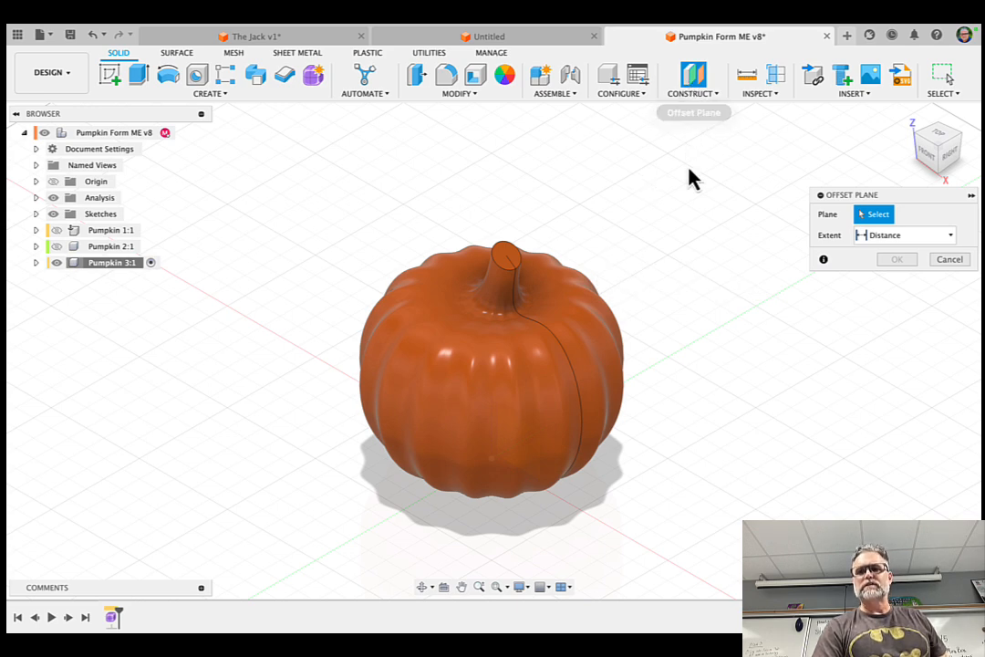
click(926, 158)
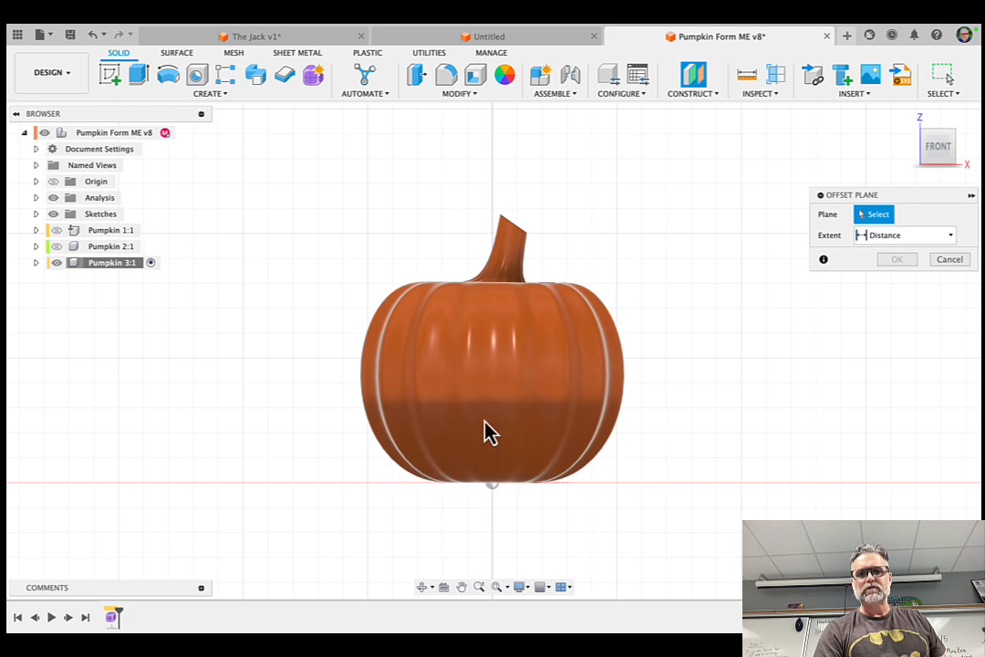
click(534, 445)
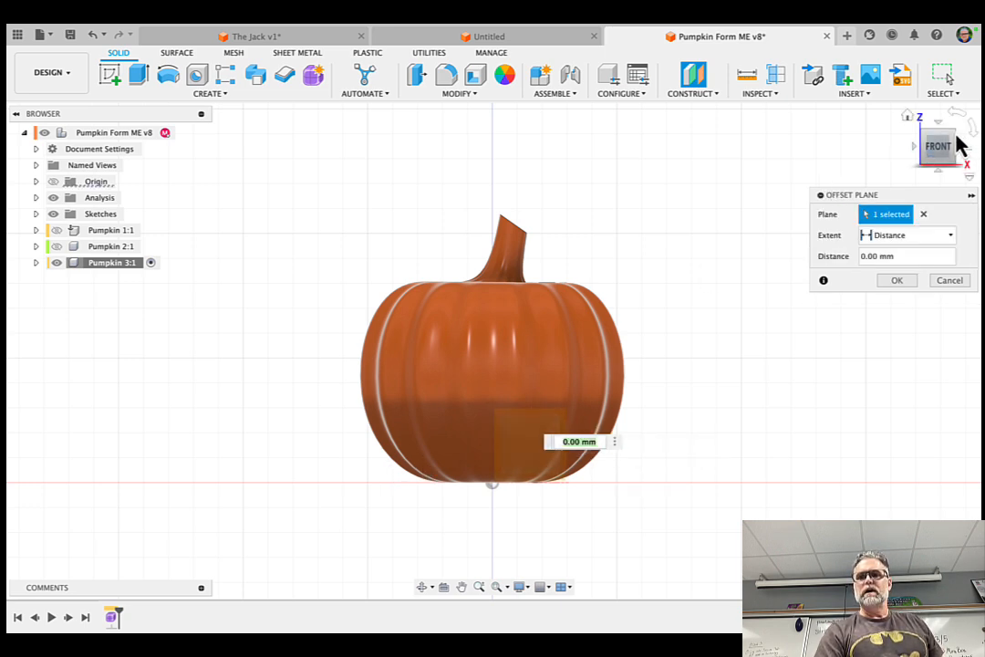
drag(953, 141, 875, 167)
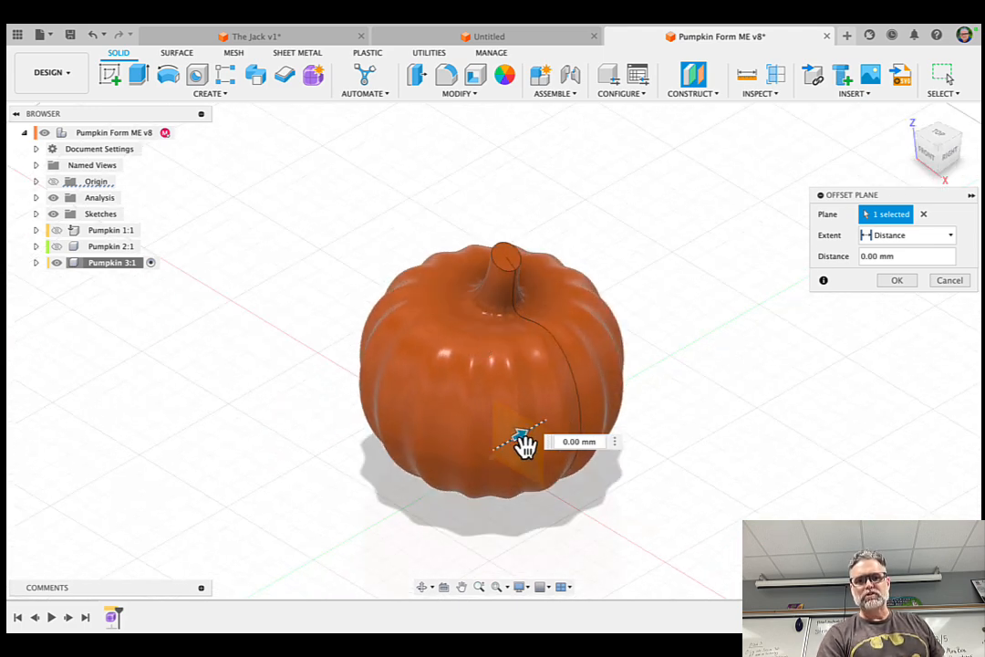
drag(521, 441, 400, 516)
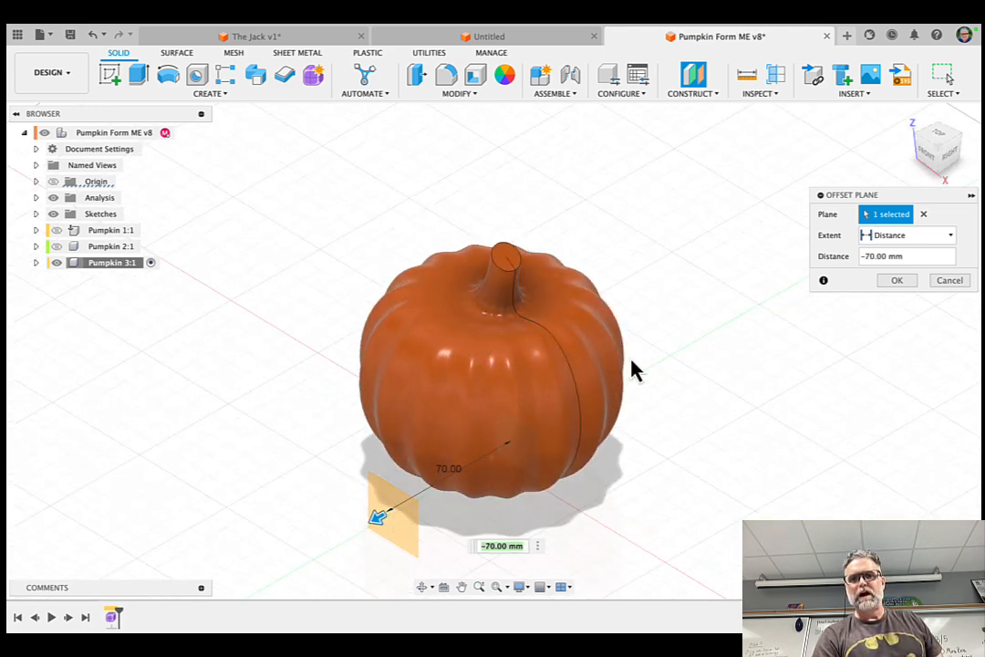
click(940, 157)
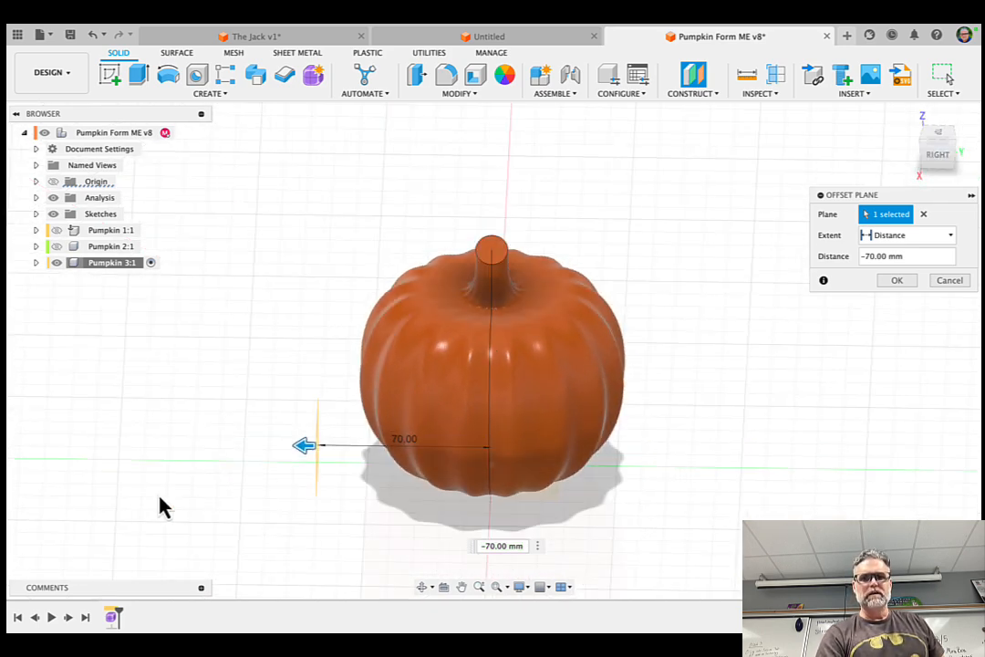
drag(304, 451, 318, 448)
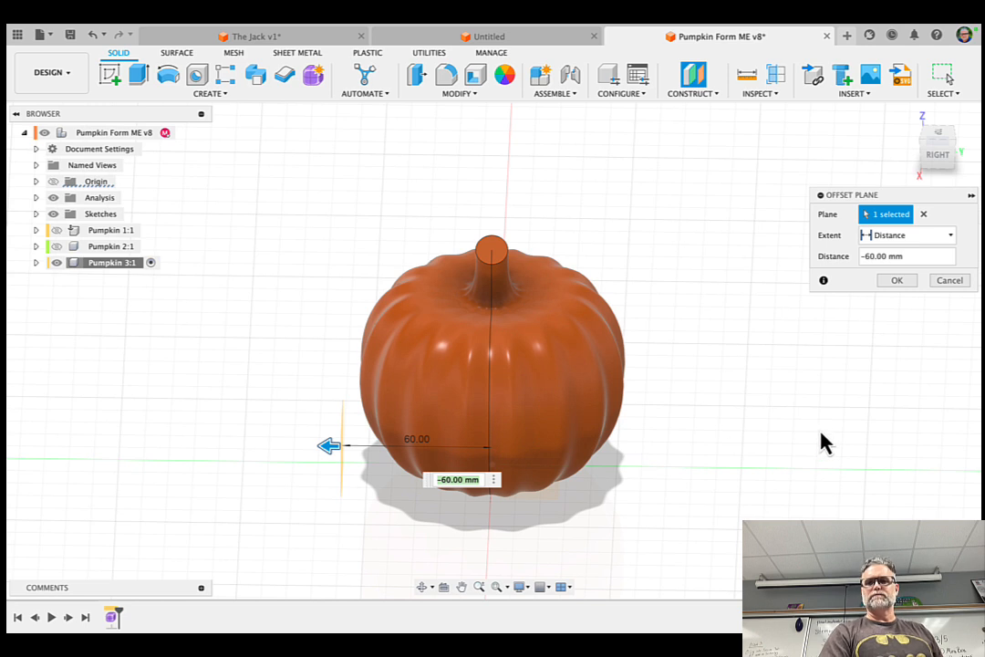
click(896, 283)
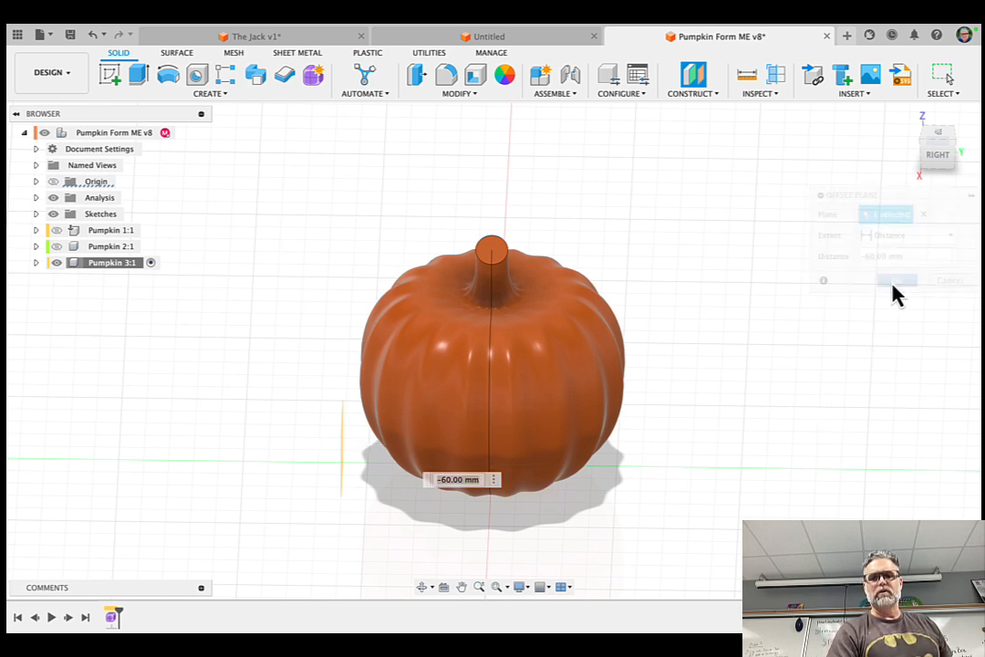
Start a sketch on the offset plane ahead of the pumpkin and view it from the front
click(111, 76)
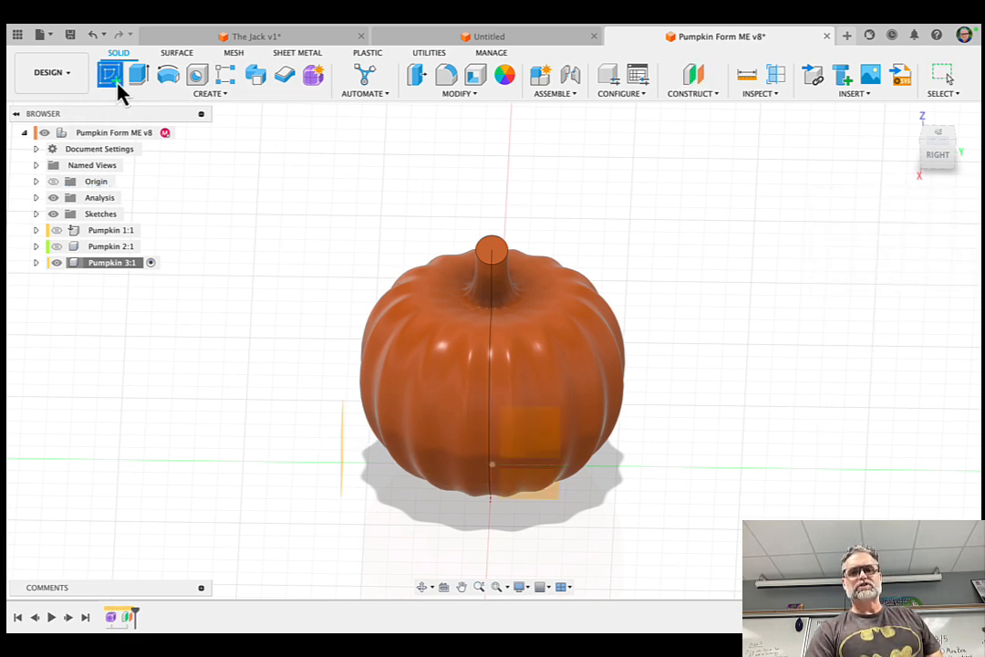
click(344, 451)
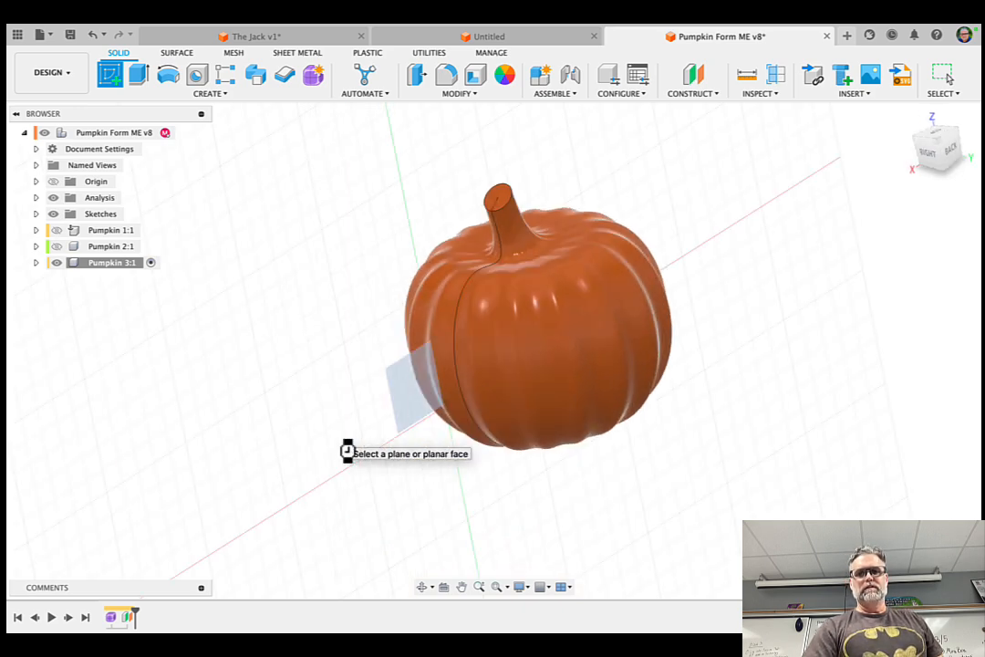
click(963, 153)
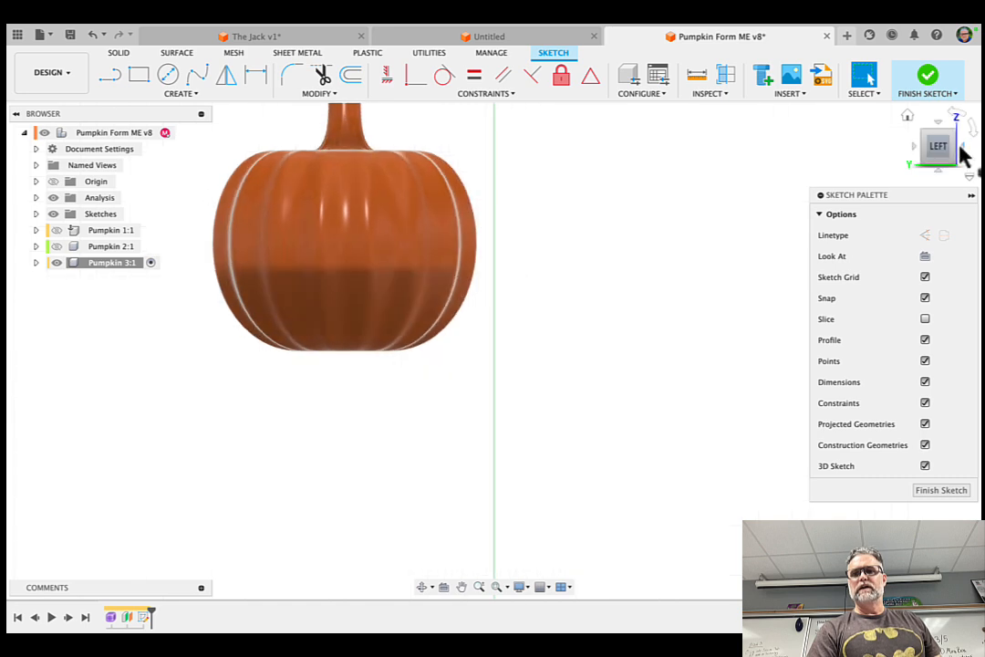
click(963, 154)
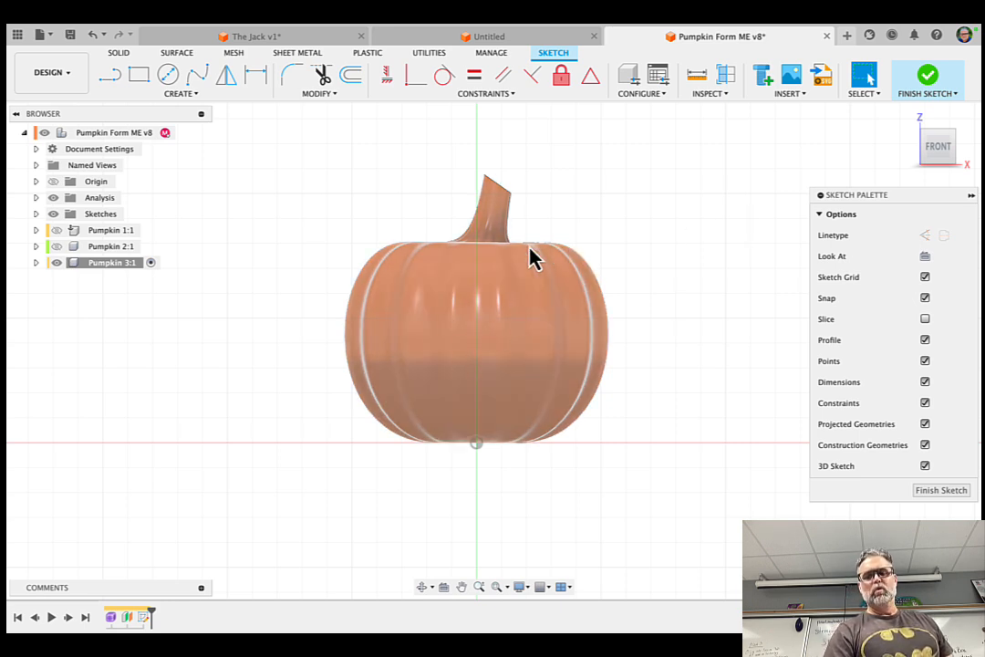
Hide the Pumpkin 3 component to leave the sketch plane clear
scroll(530, 258, up, 1)
scroll(534, 258, up, 3)
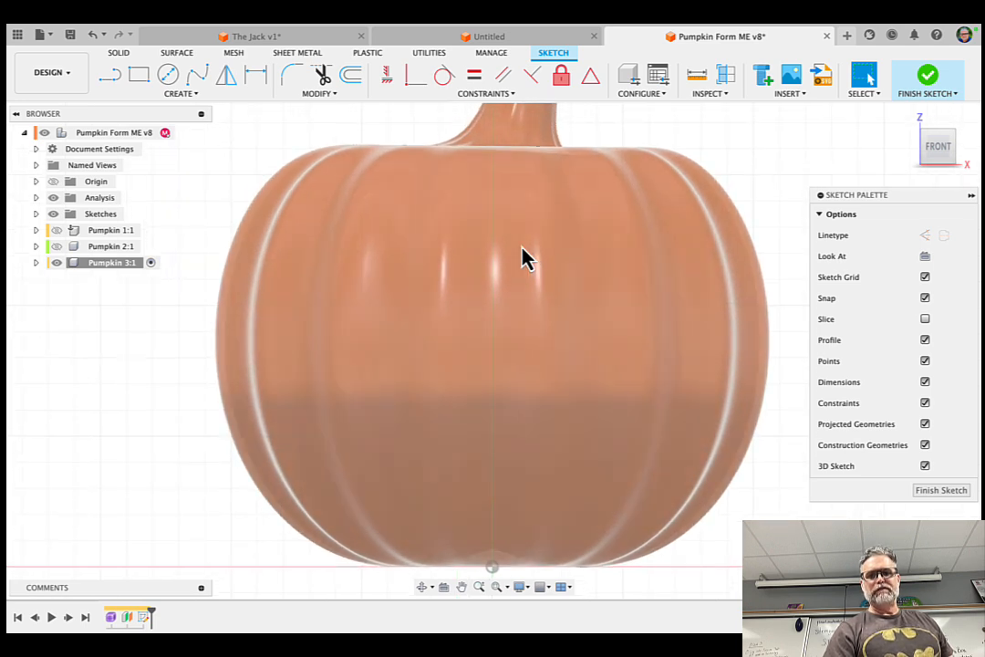
scroll(526, 258, down, 1)
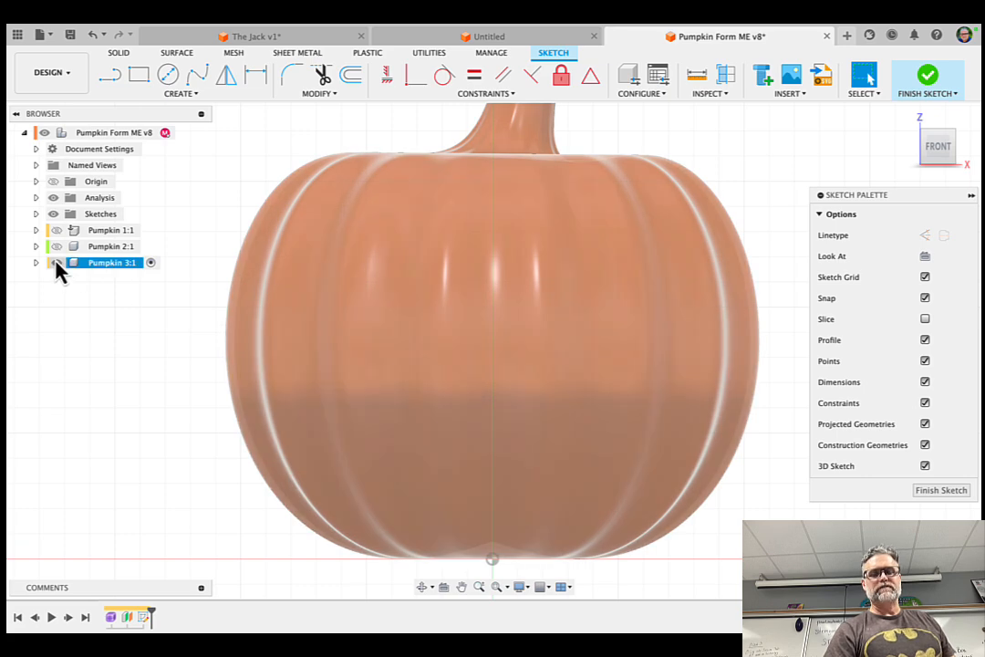
click(56, 262)
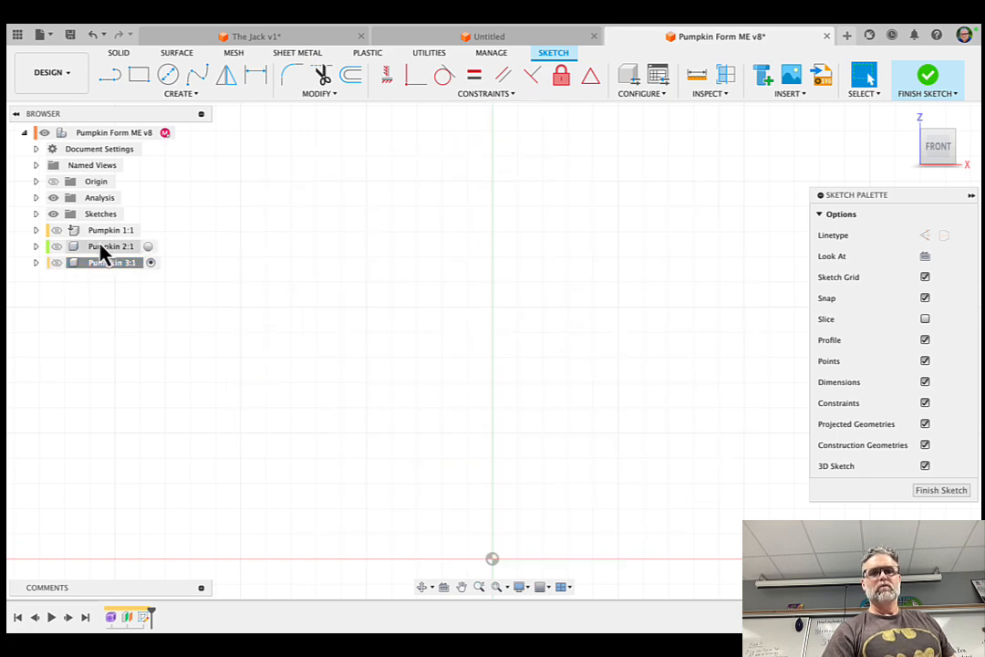
Draw the left eye as a closed downward-pointing triangle with a horizontal upper edge and slanted sides about 16 mm long
click(111, 78)
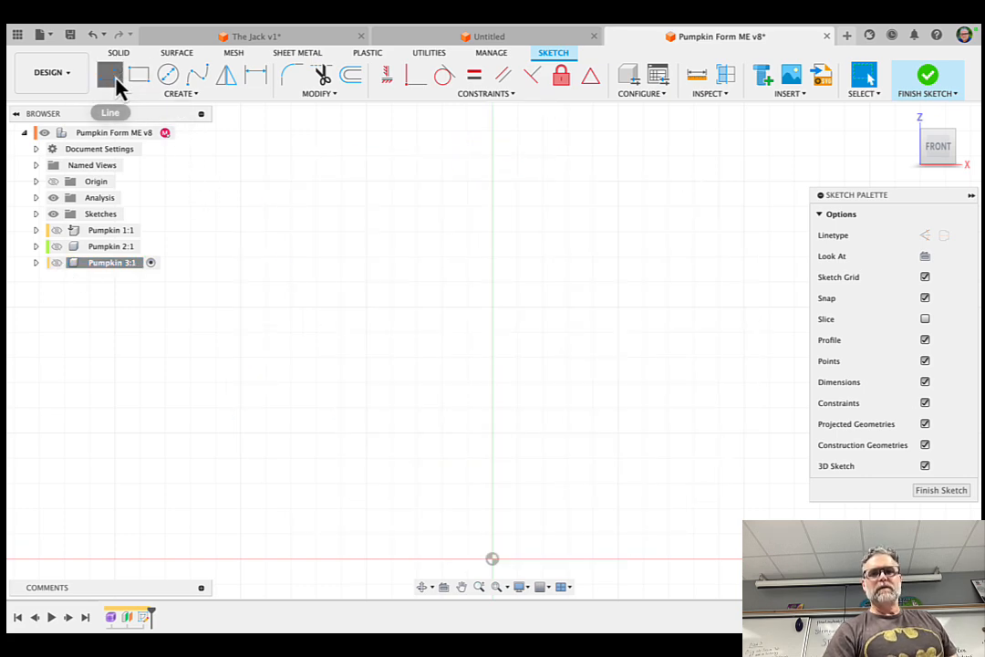
click(391, 206)
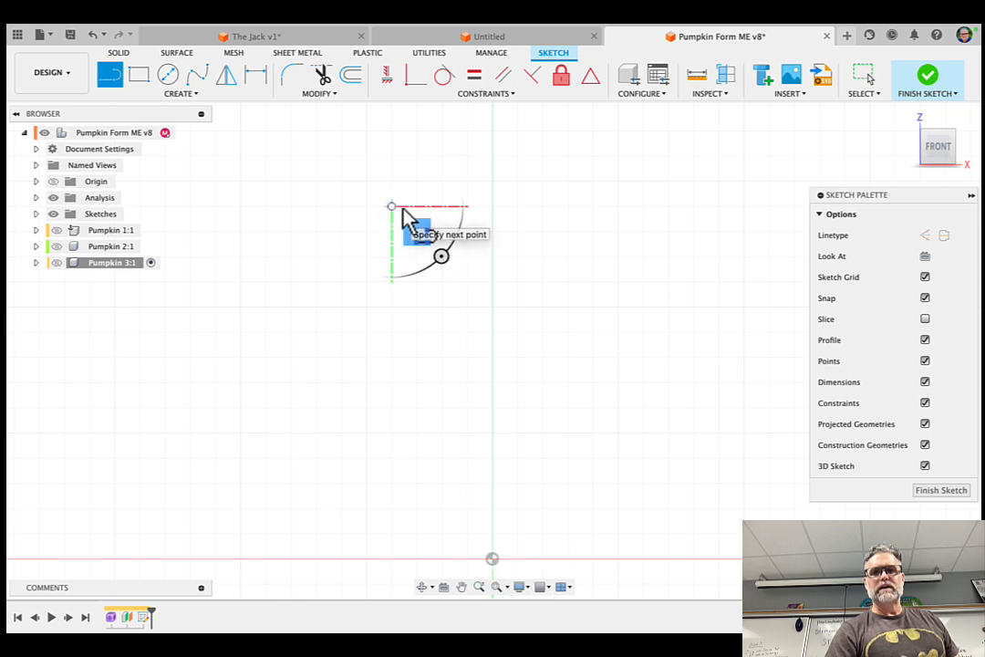
click(454, 207)
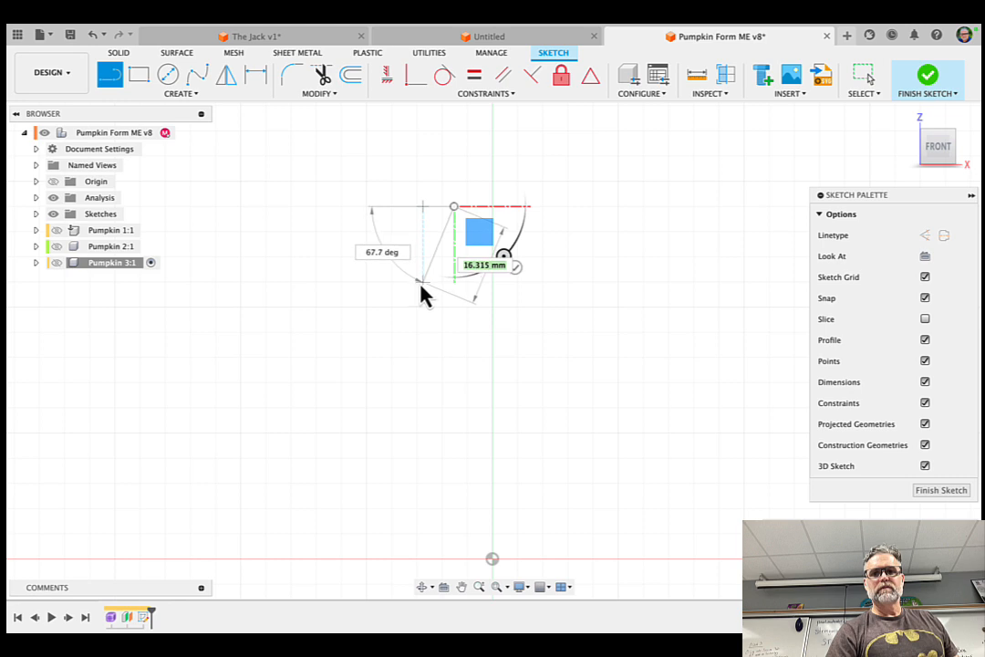
click(423, 283)
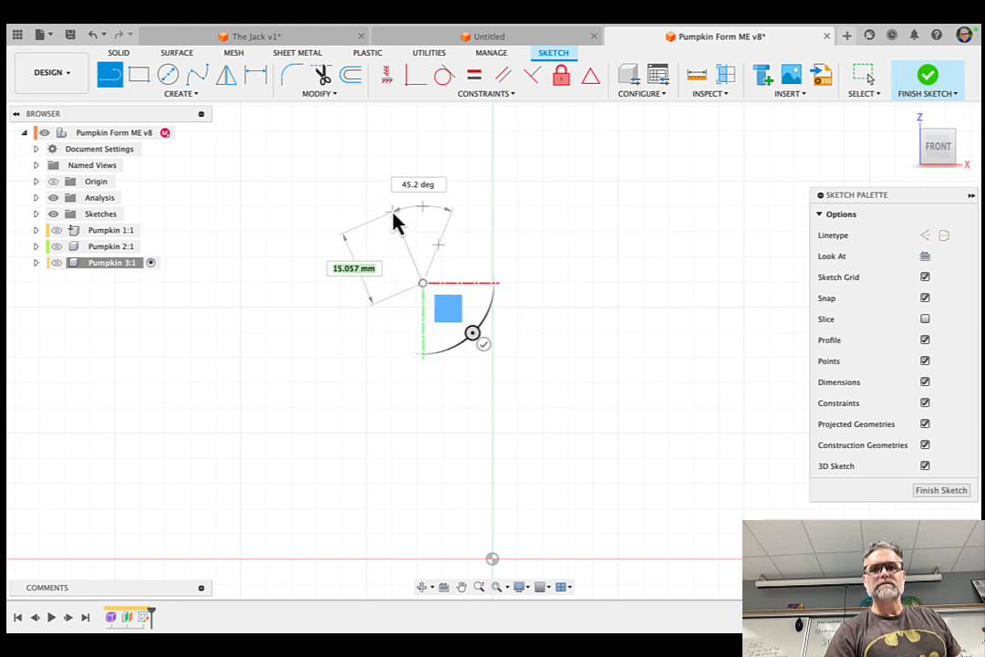
click(393, 207)
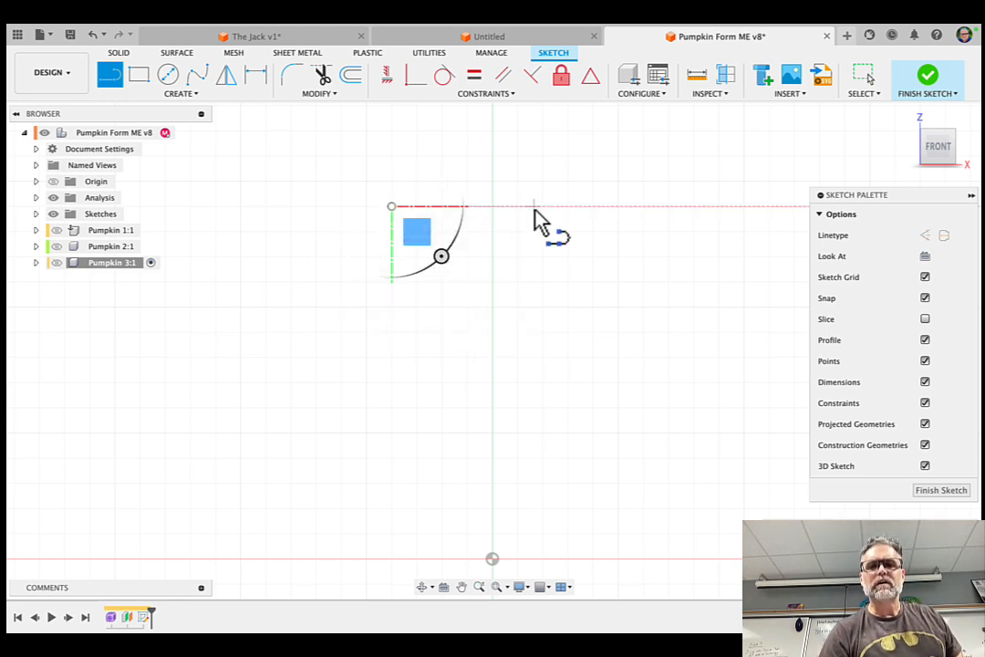
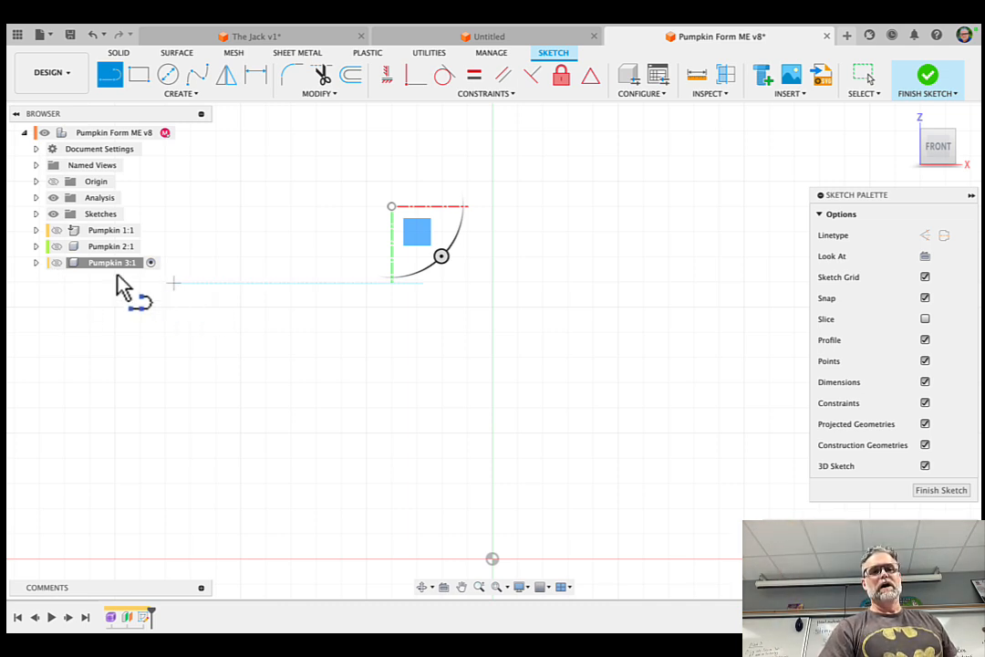
Show the Pumpkin 3 component again and hide only its bodies so the sketch geometry stays visible
click(56, 263)
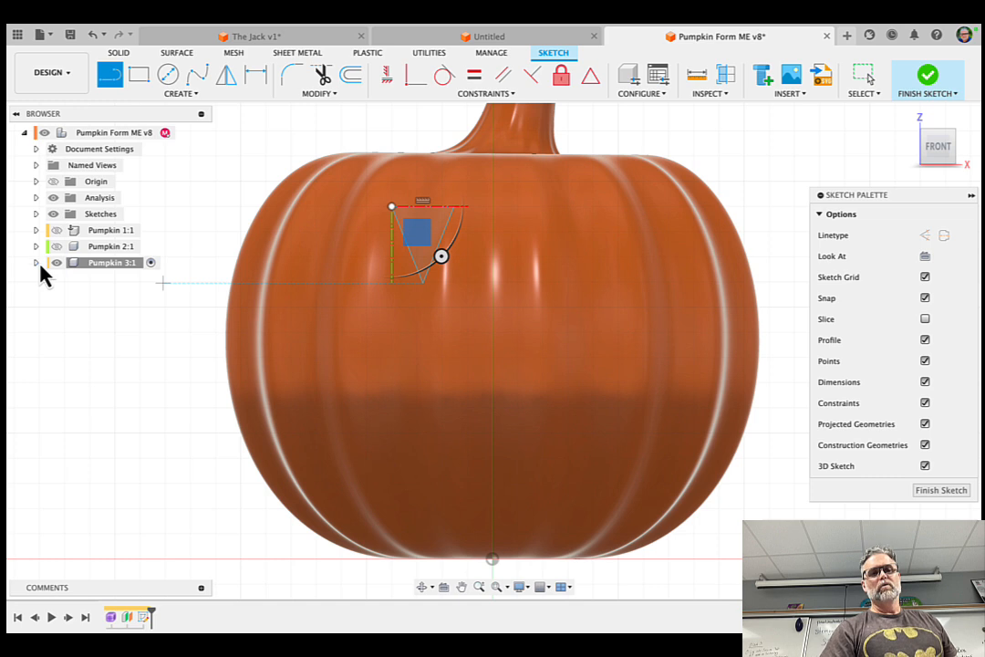
click(37, 263)
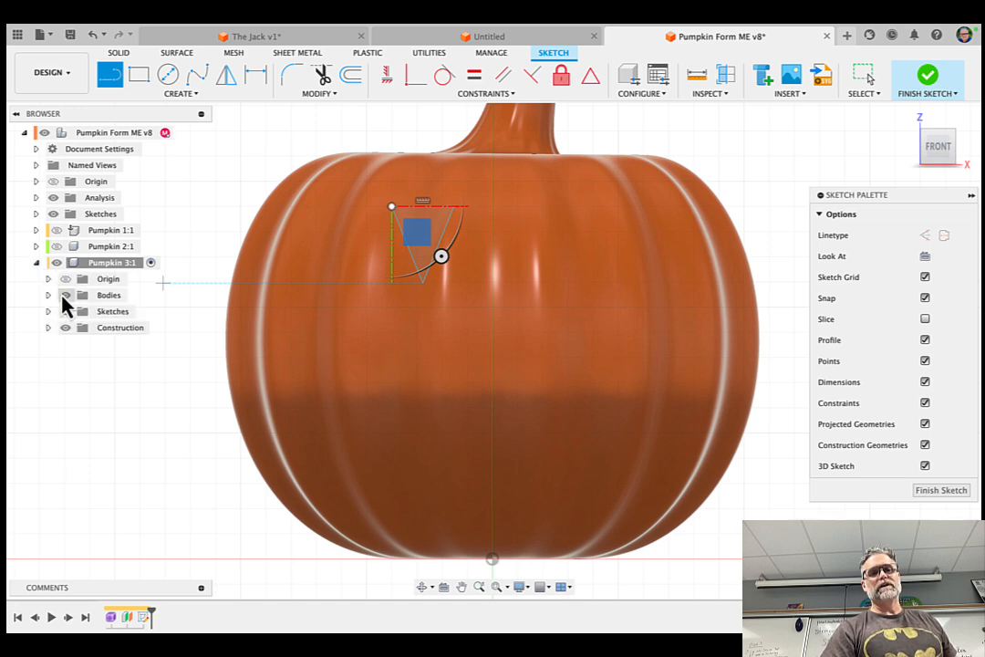
click(64, 296)
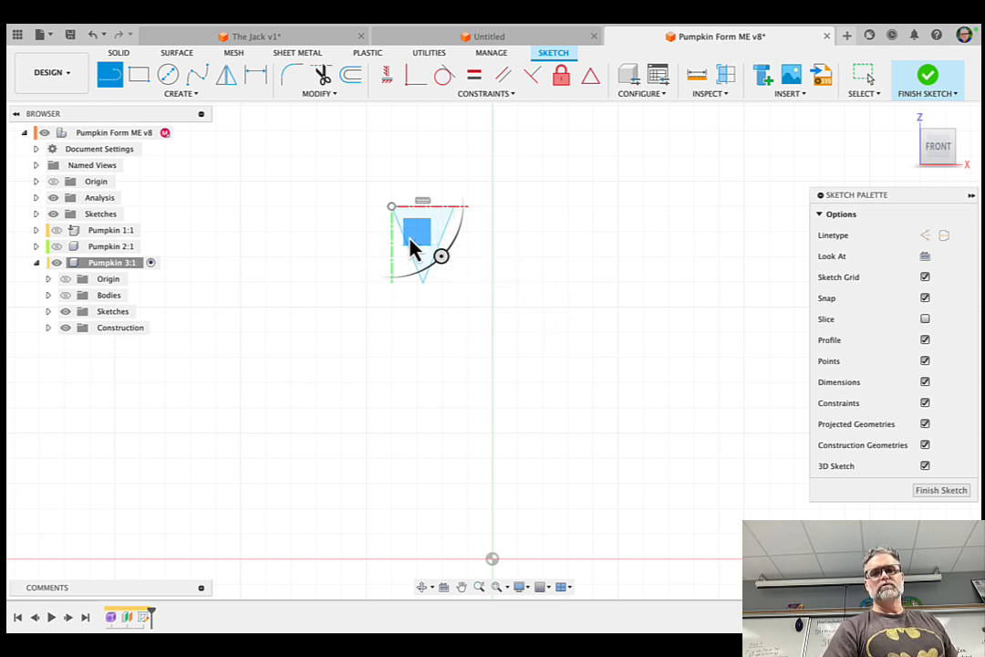
Draw a matching downward-pointing triangle for the right eye, level with the left eye and across the vertical axis
click(520, 206)
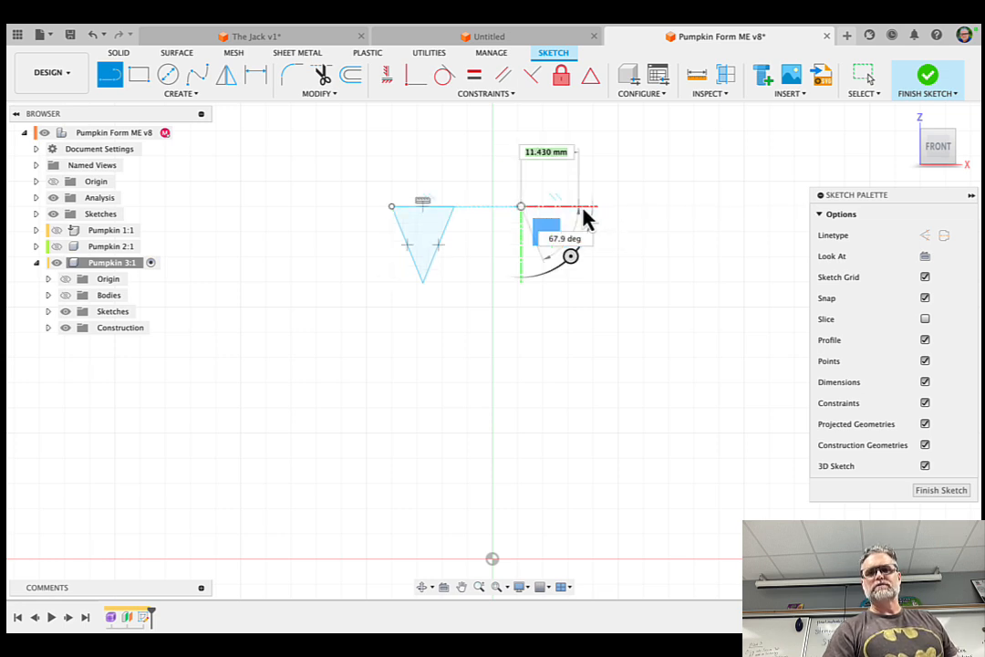
click(584, 207)
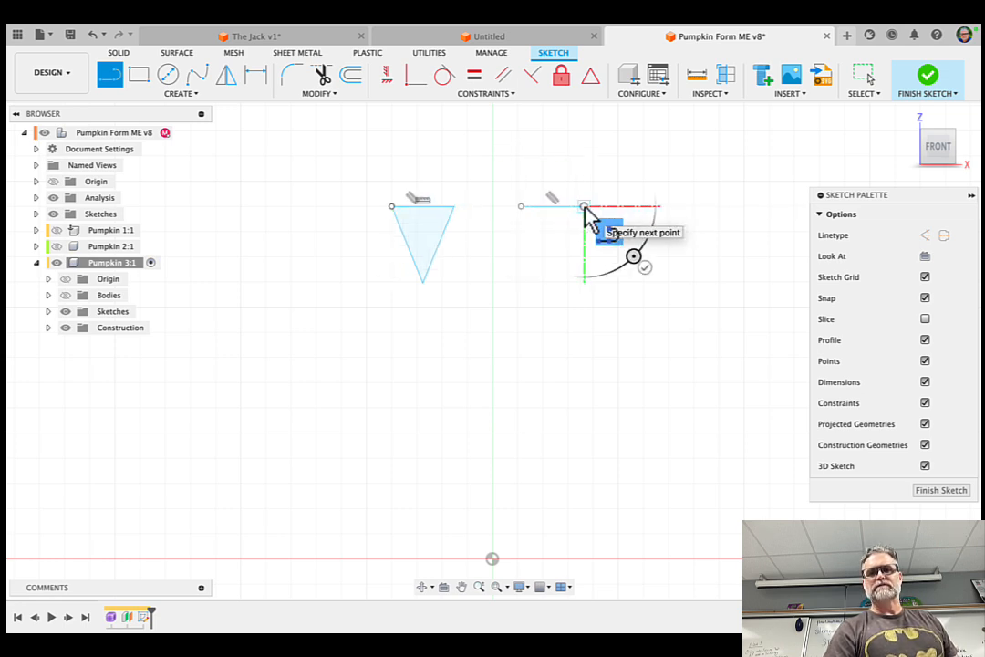
click(552, 283)
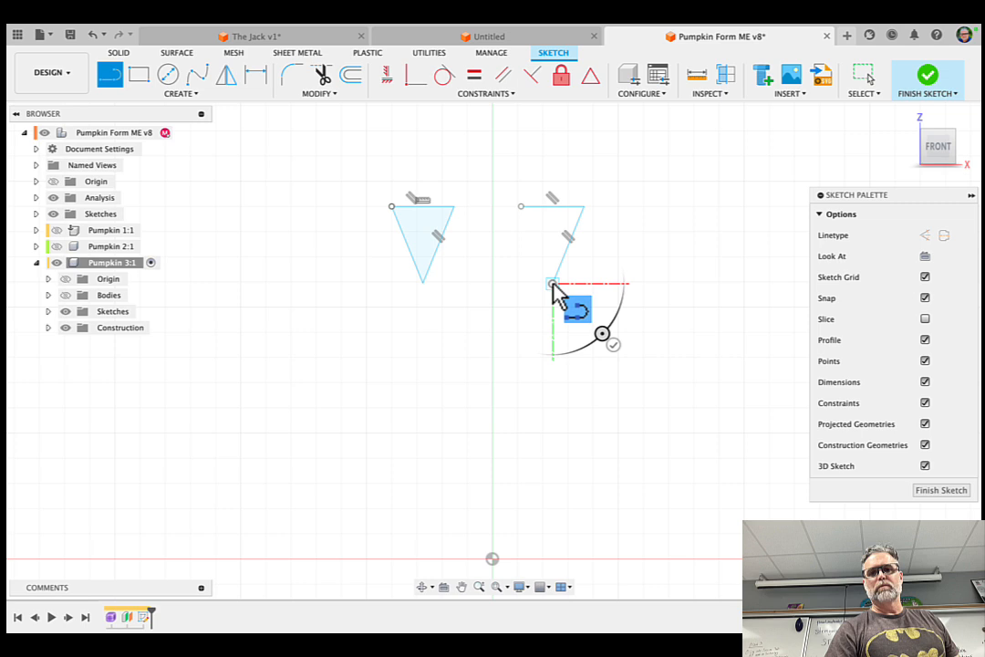
click(522, 207)
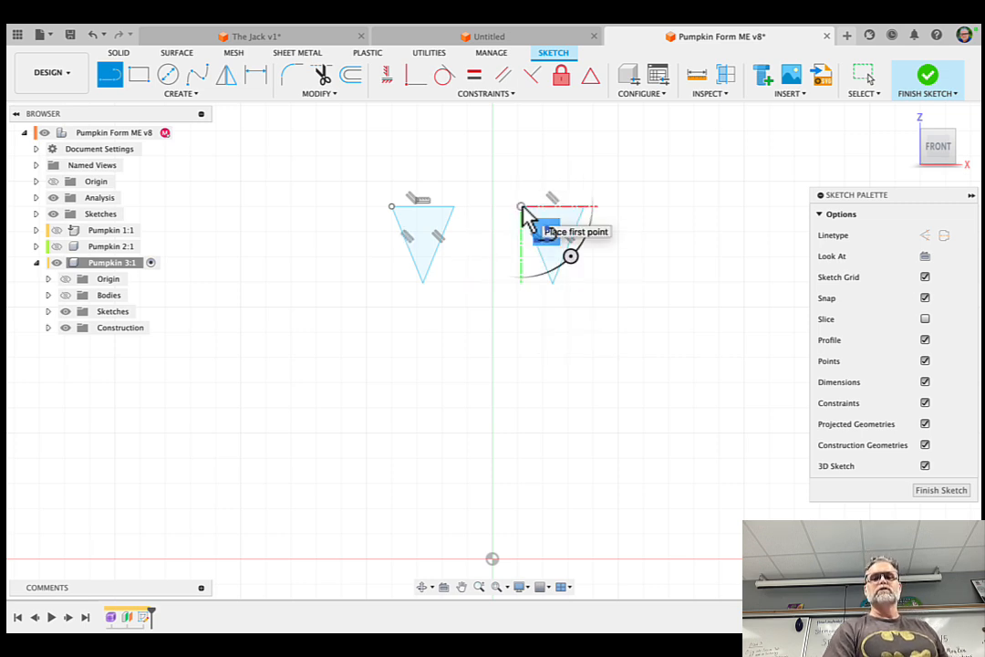
Draw an upward-pointing nose triangle between and below the eyes, with its apex on the vertical axis and a horizontal base about 13 mm wide
click(492, 265)
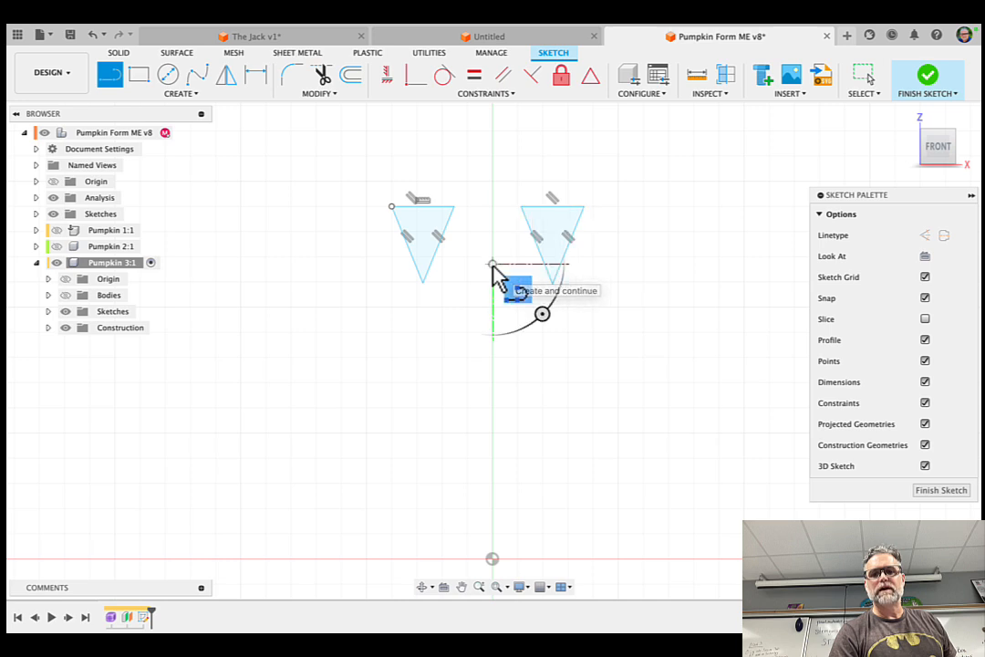
click(457, 332)
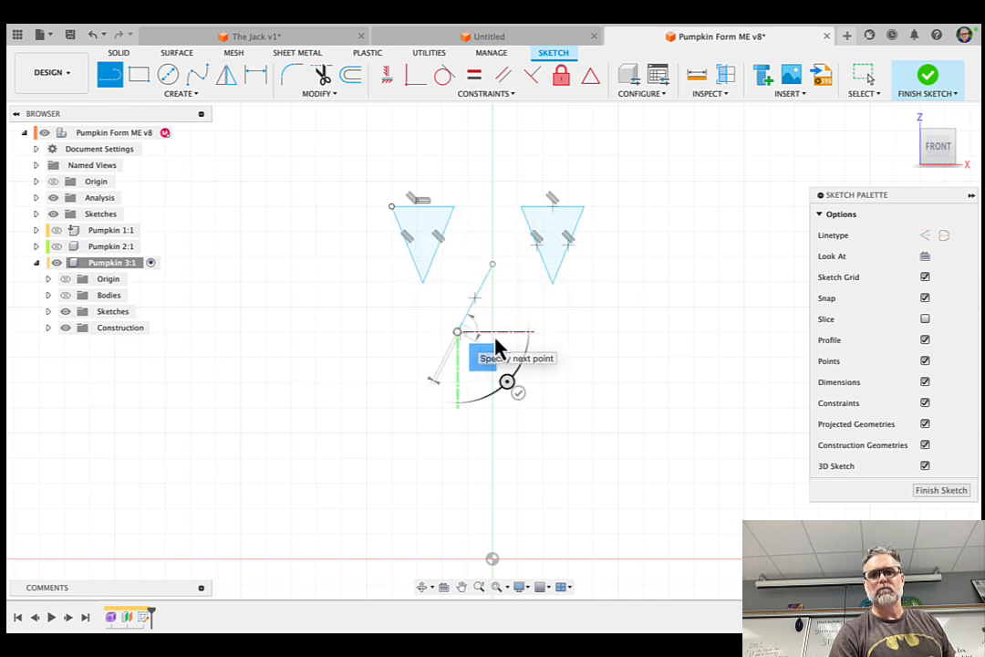
click(529, 332)
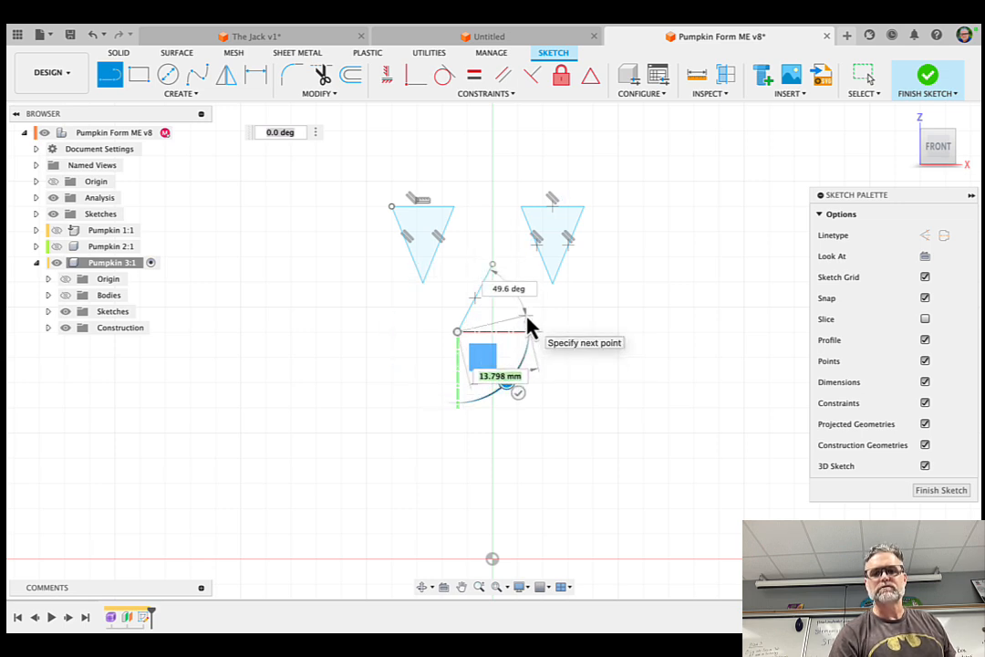
scroll(529, 324, up, 3)
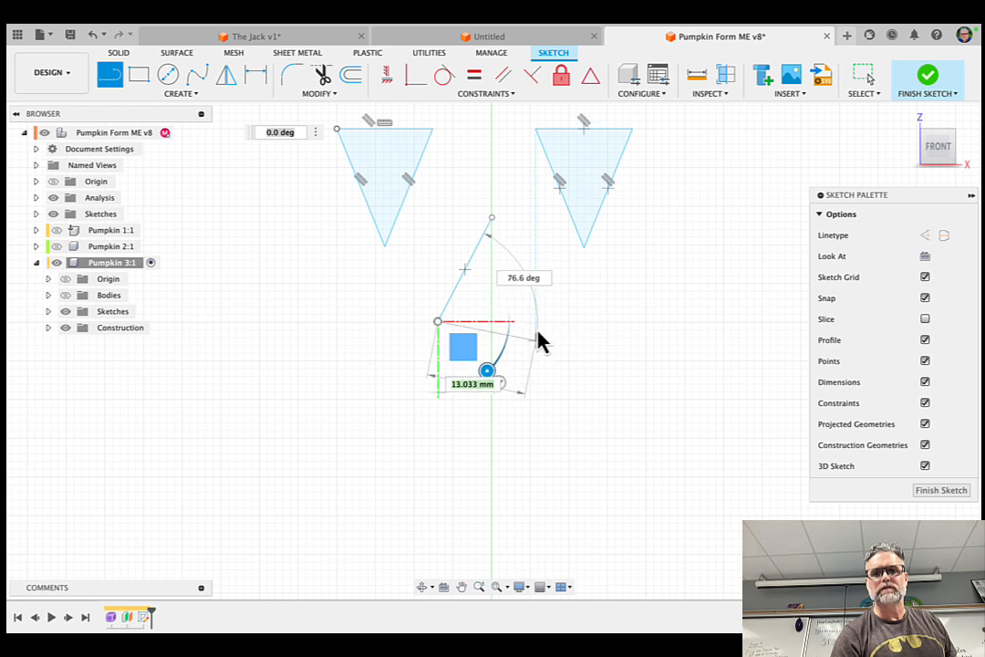
click(536, 321)
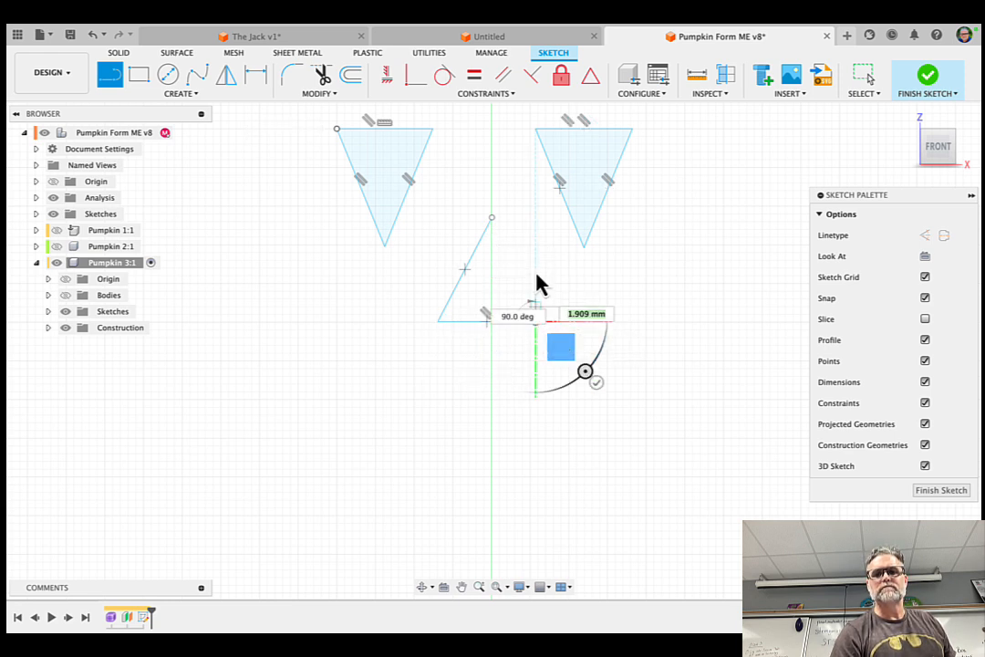
click(491, 220)
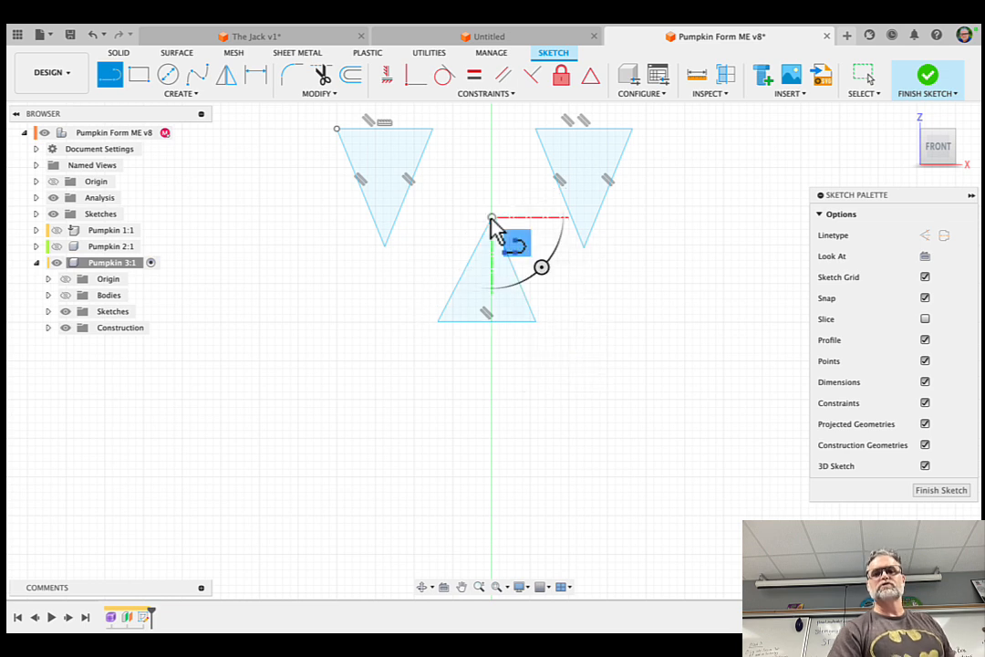
Draw the mouth's lower outline below the nose as a chain of straight lines curving down from the left corner and up to the right corner
scroll(545, 539, down, 5)
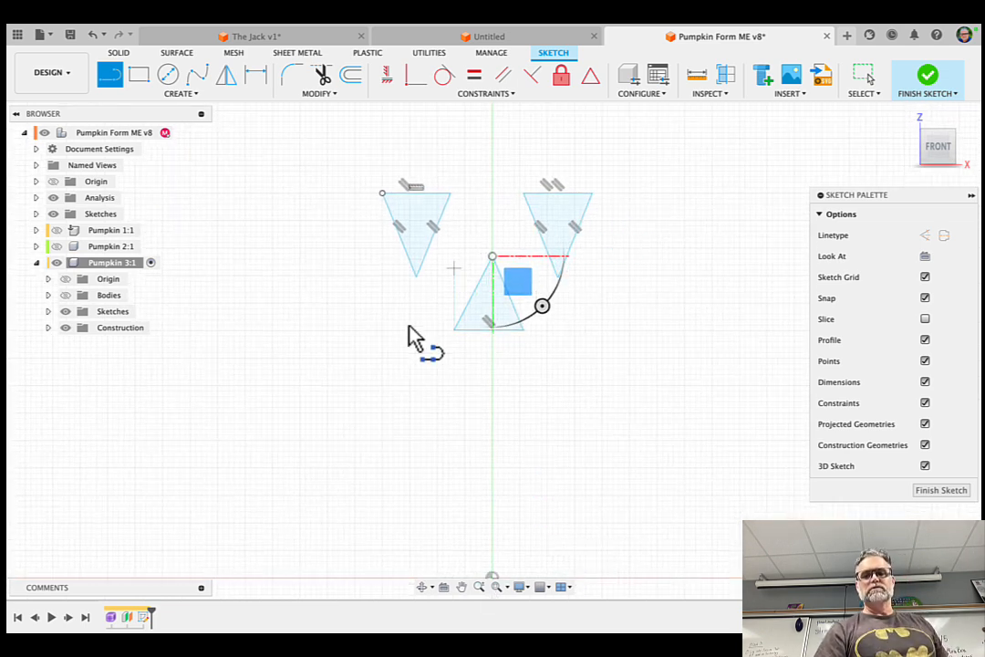
click(365, 358)
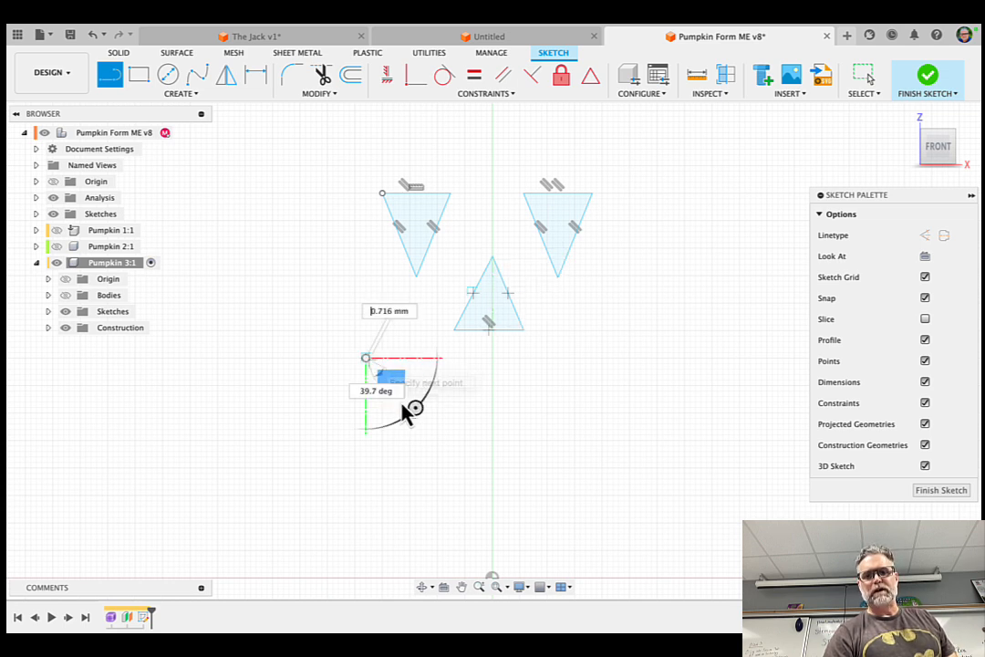
click(427, 437)
click(421, 430)
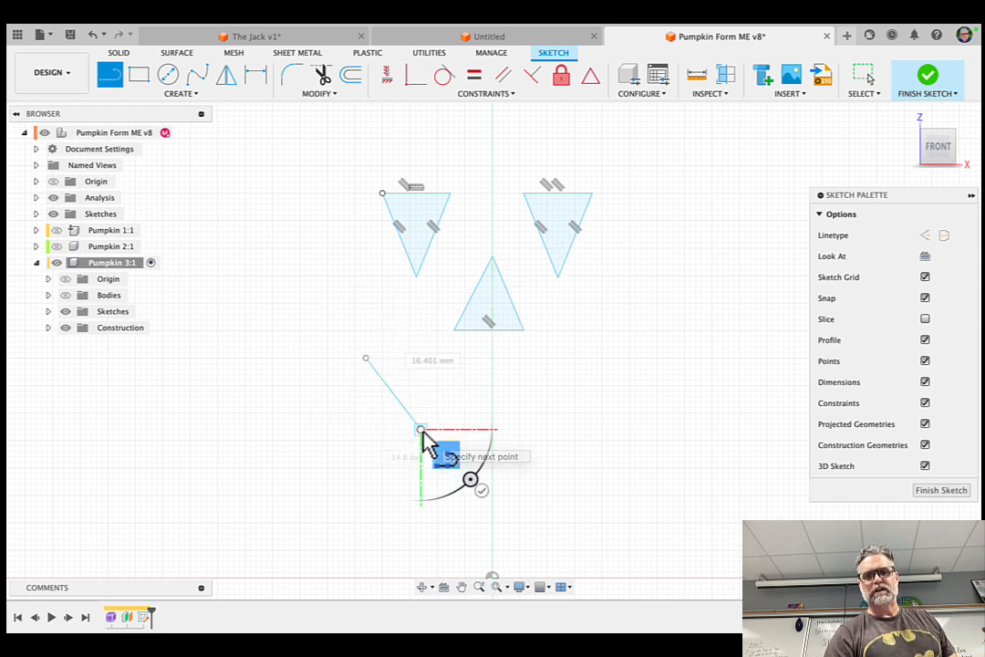
click(472, 441)
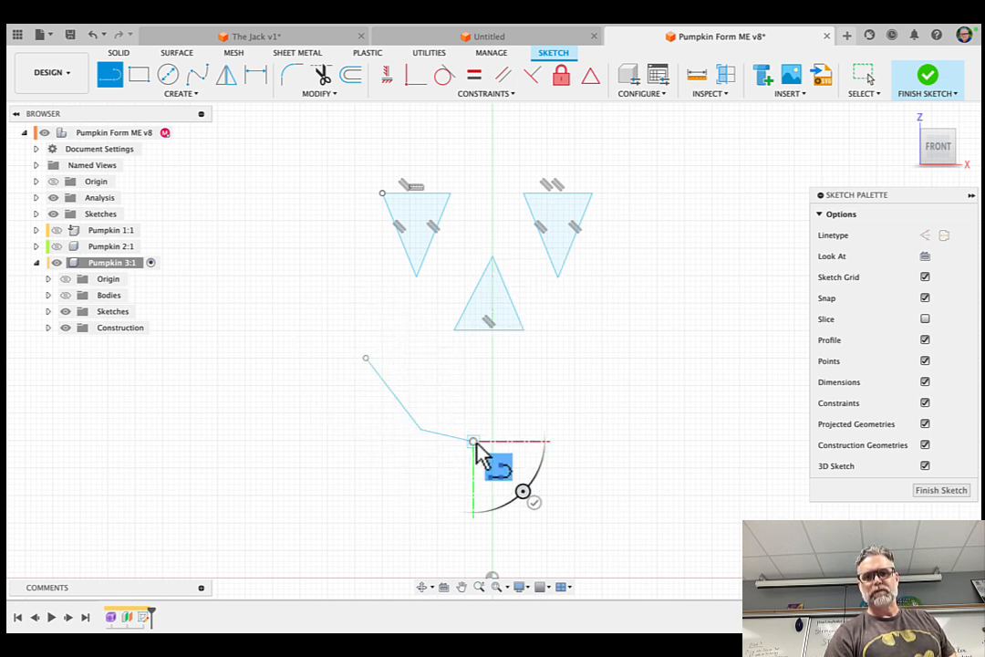
click(530, 451)
click(567, 431)
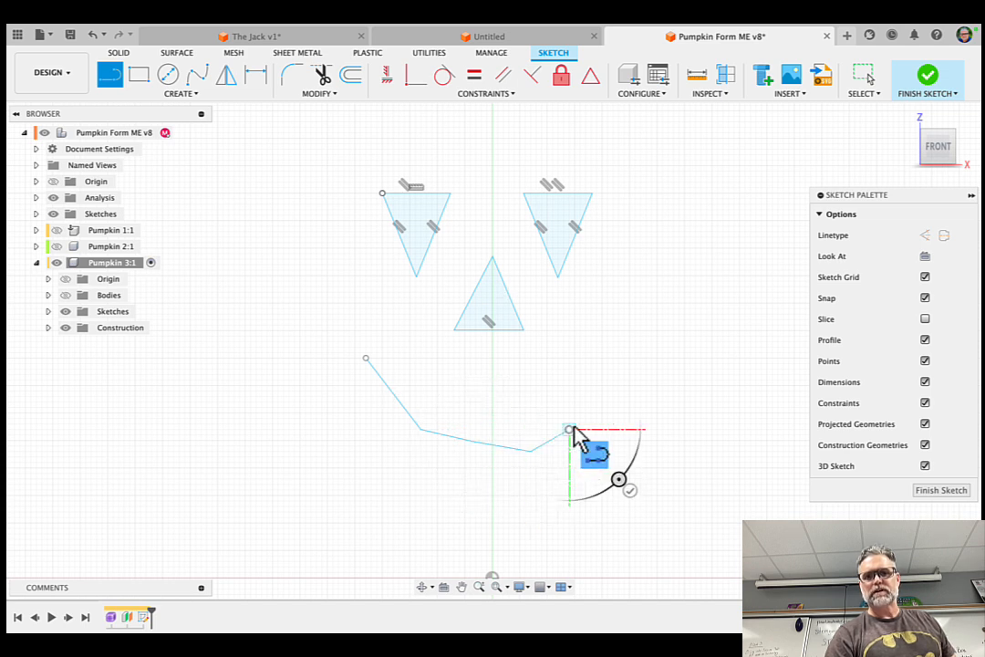
click(611, 387)
click(624, 352)
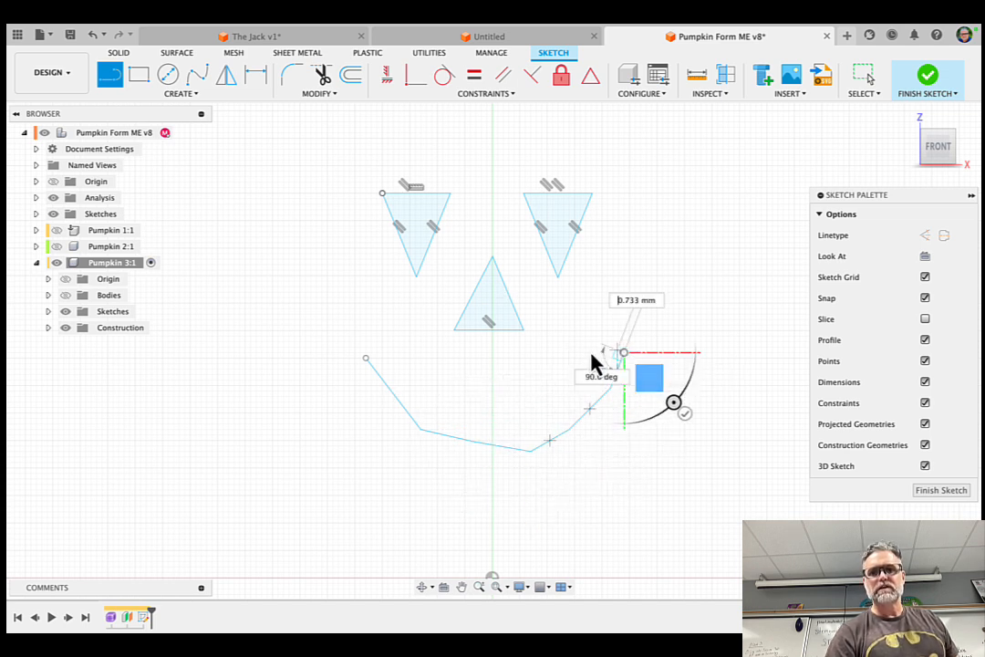
Draw the mouth's upper edge back to the left corner with two square teeth projecting downward, closing the outline, and finish the sketch
click(574, 387)
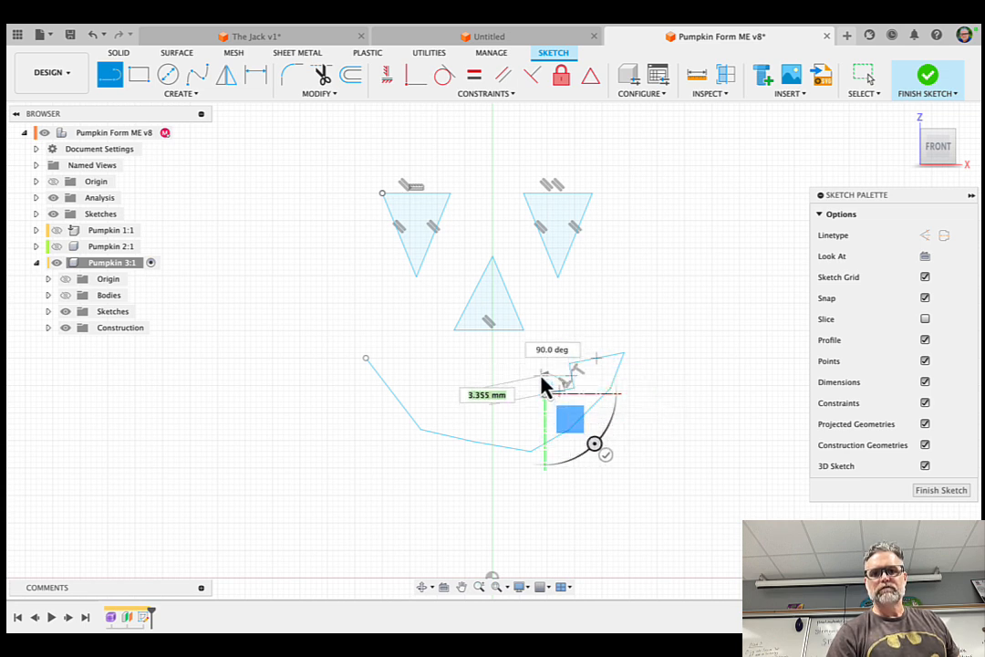
click(541, 370)
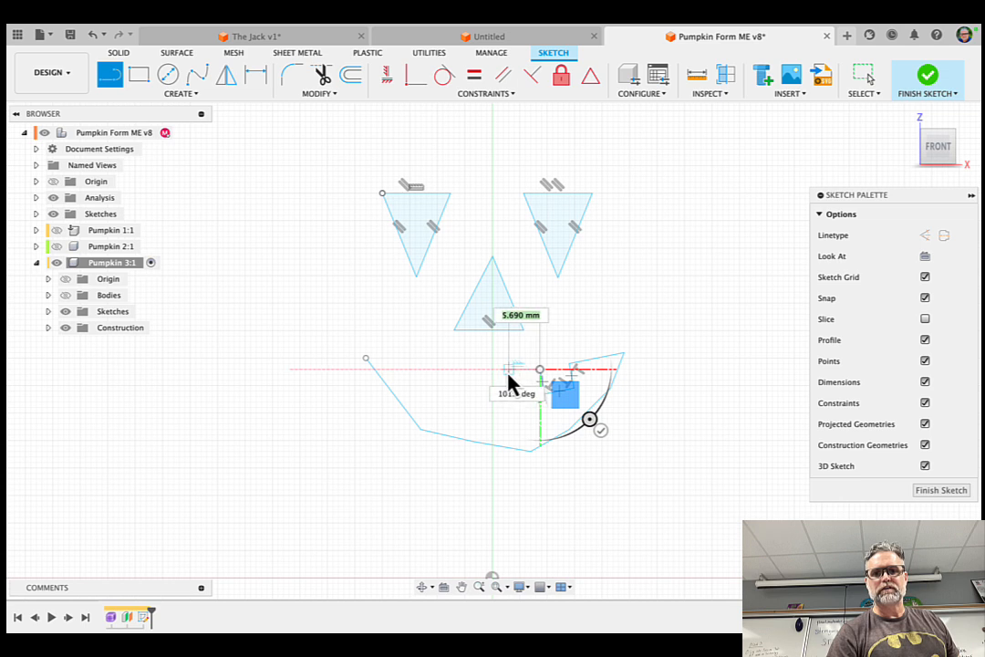
click(504, 375)
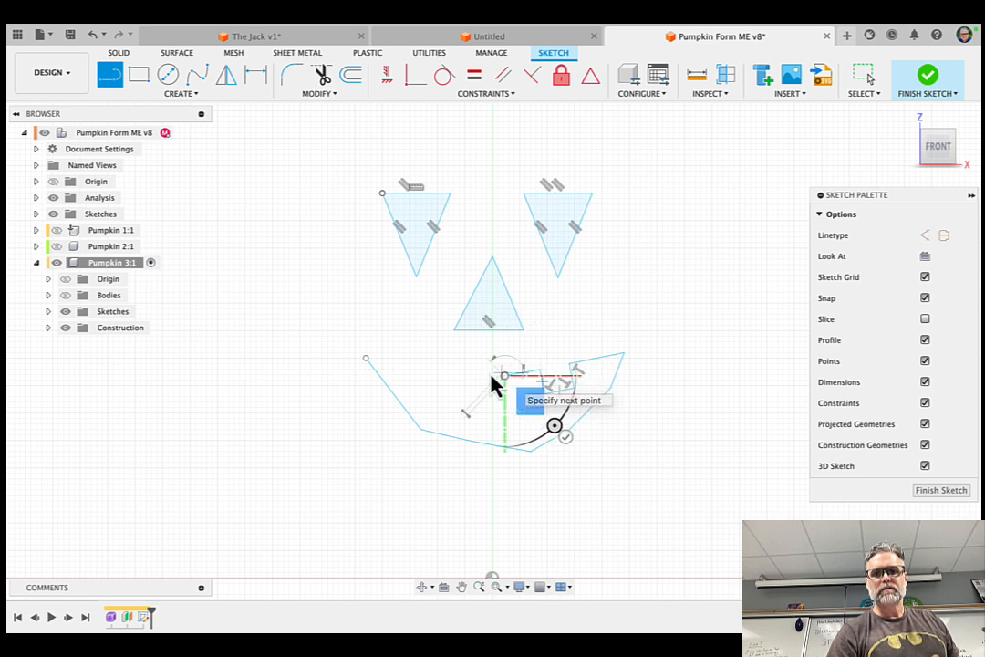
click(477, 370)
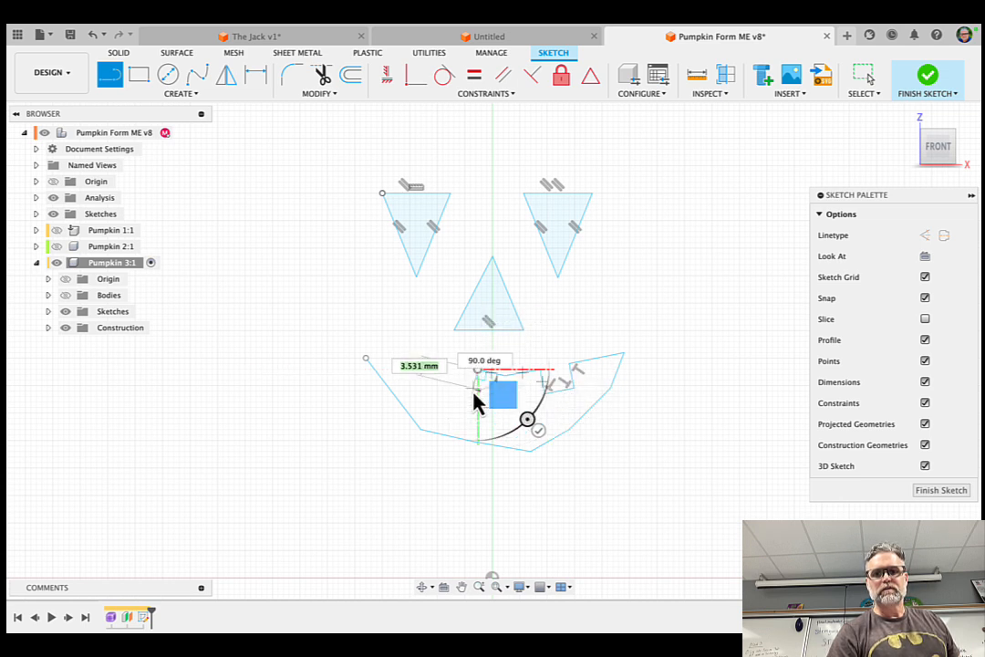
click(473, 390)
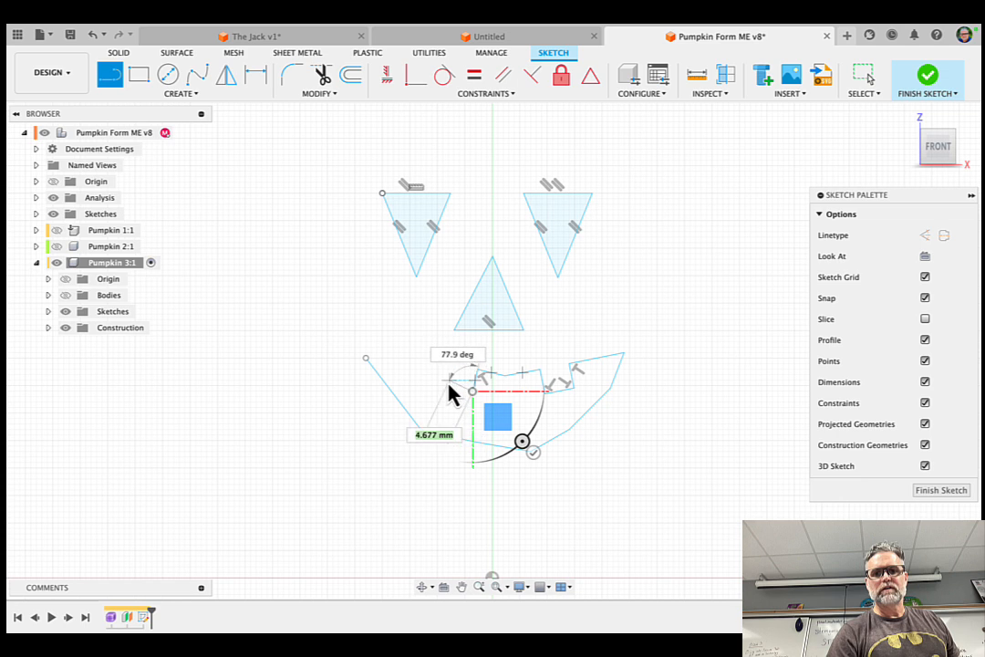
click(442, 383)
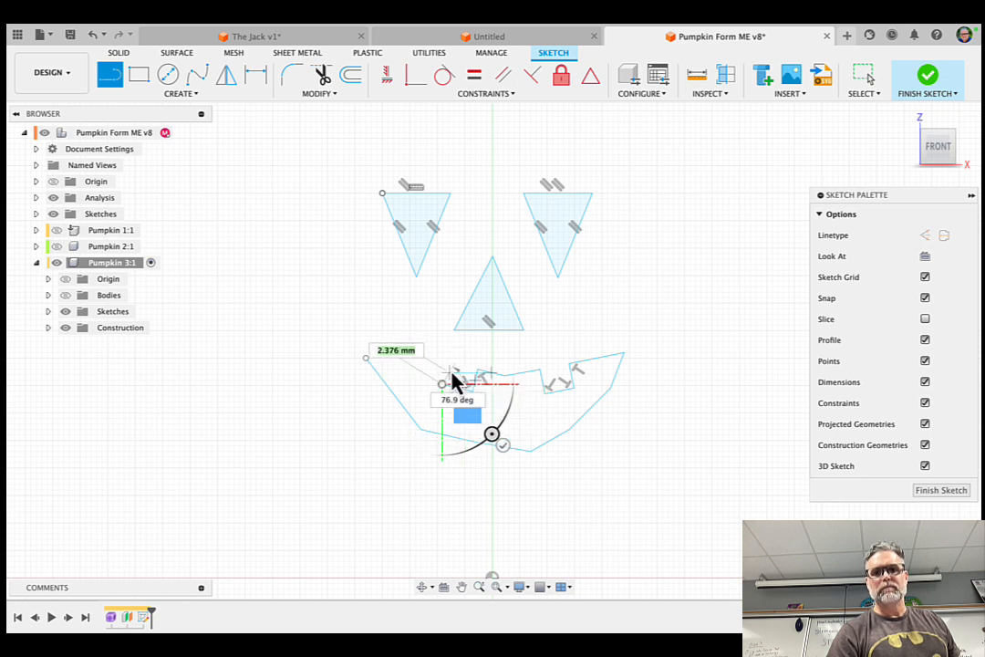
click(447, 364)
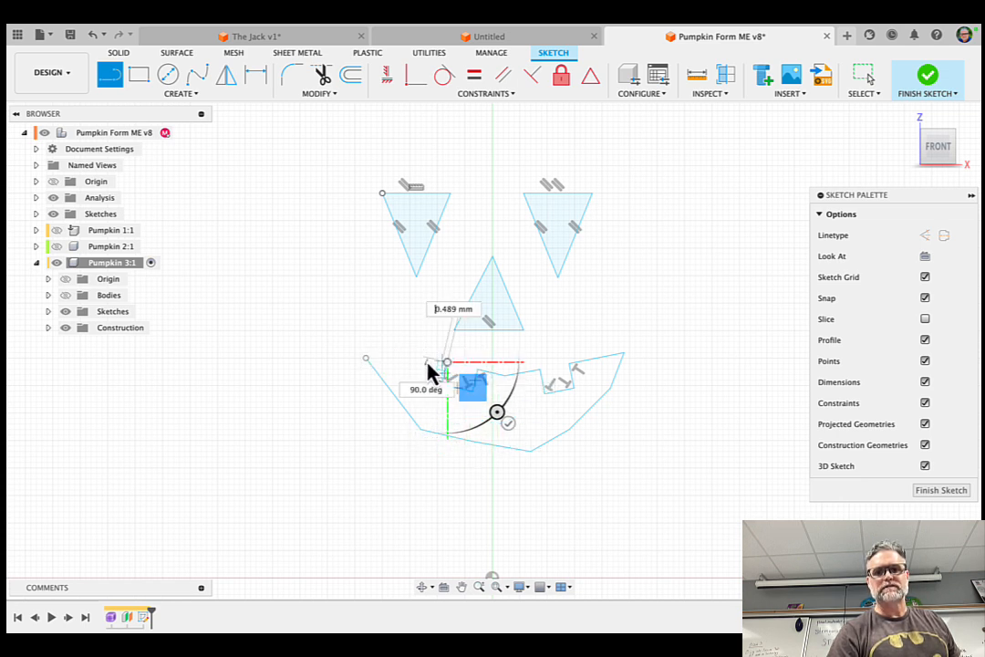
click(409, 354)
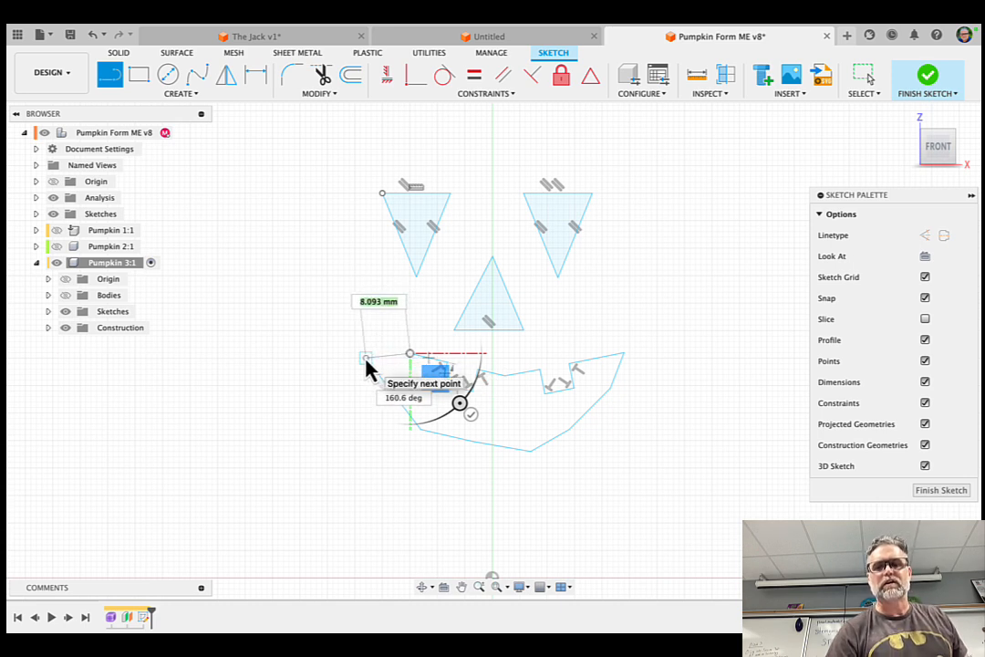
click(365, 359)
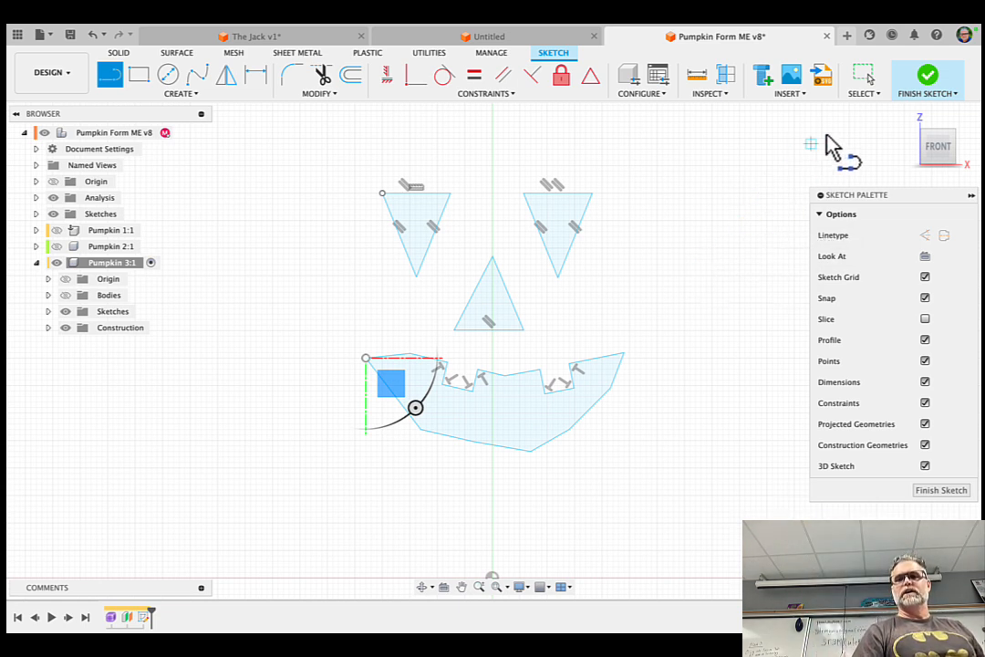
click(929, 80)
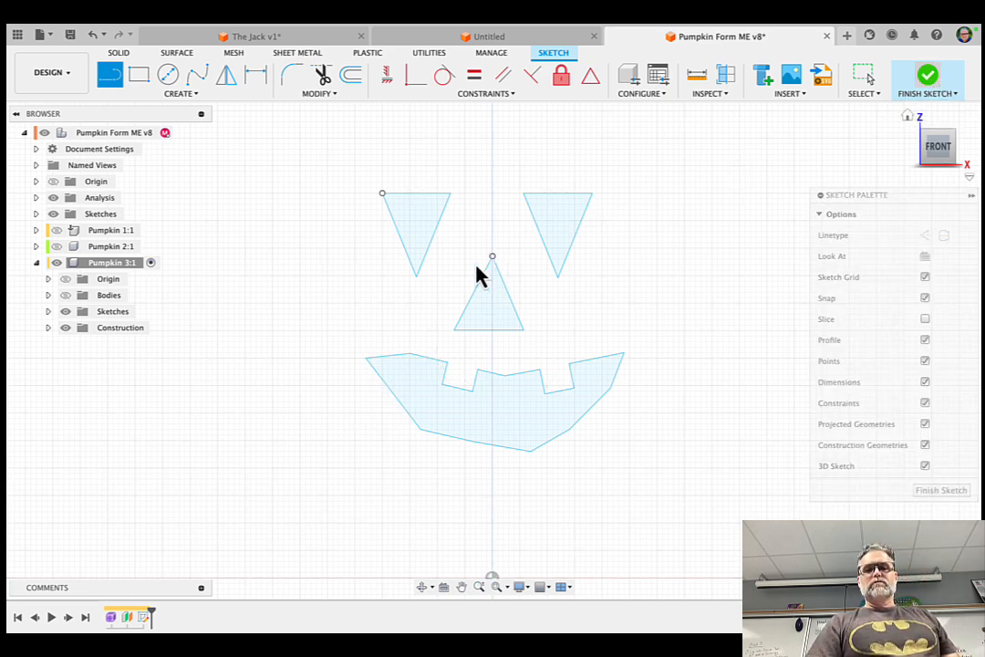
Show the bodies of Pumpkin 3 and try to select the mouth and right eye profiles on its front
click(65, 296)
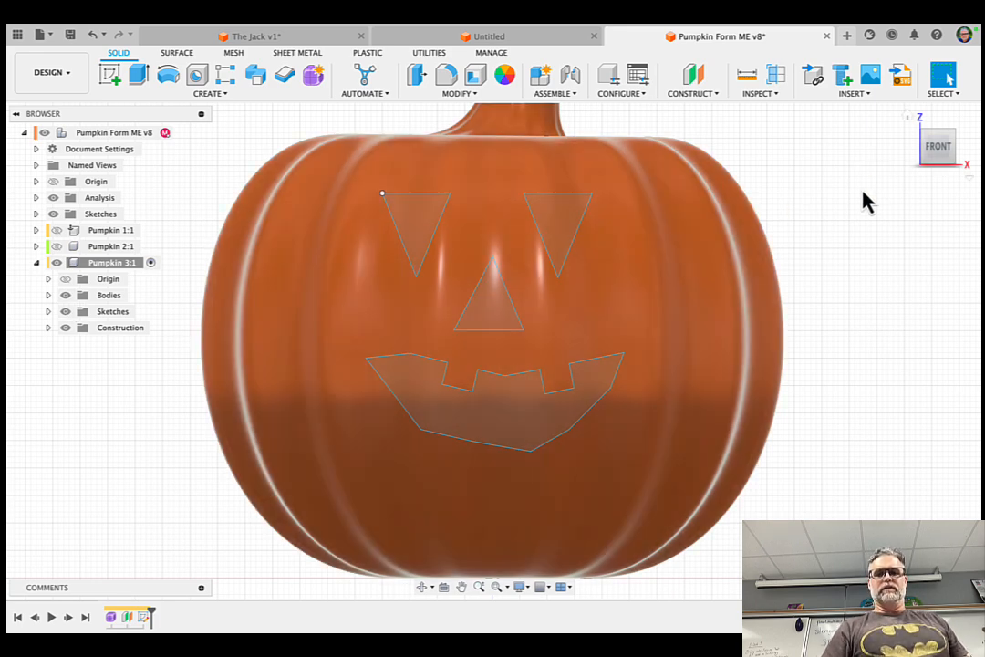
click(539, 425)
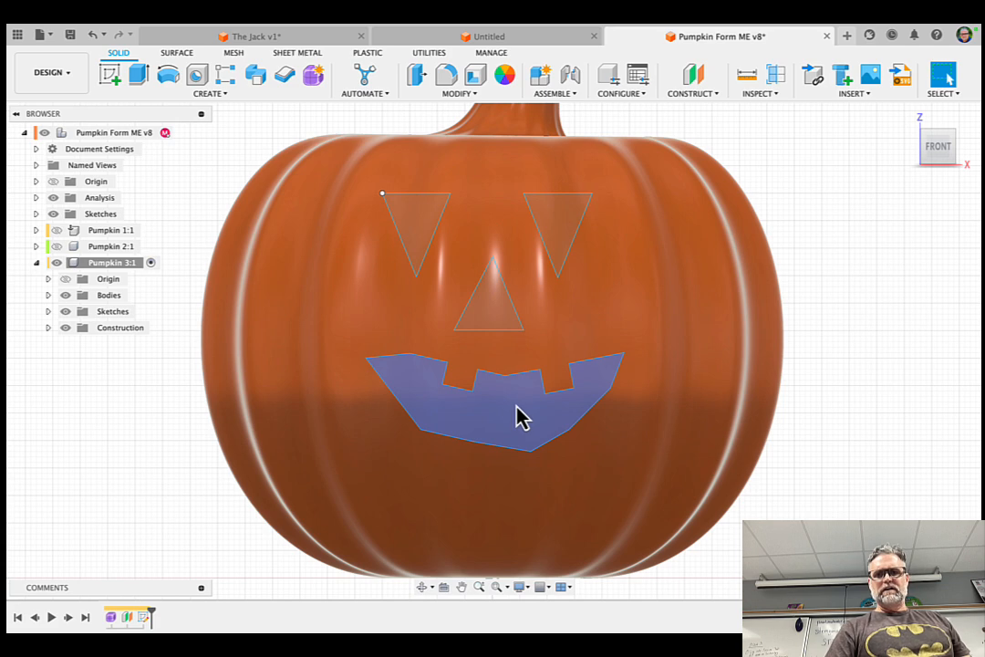
drag(516, 405, 510, 433)
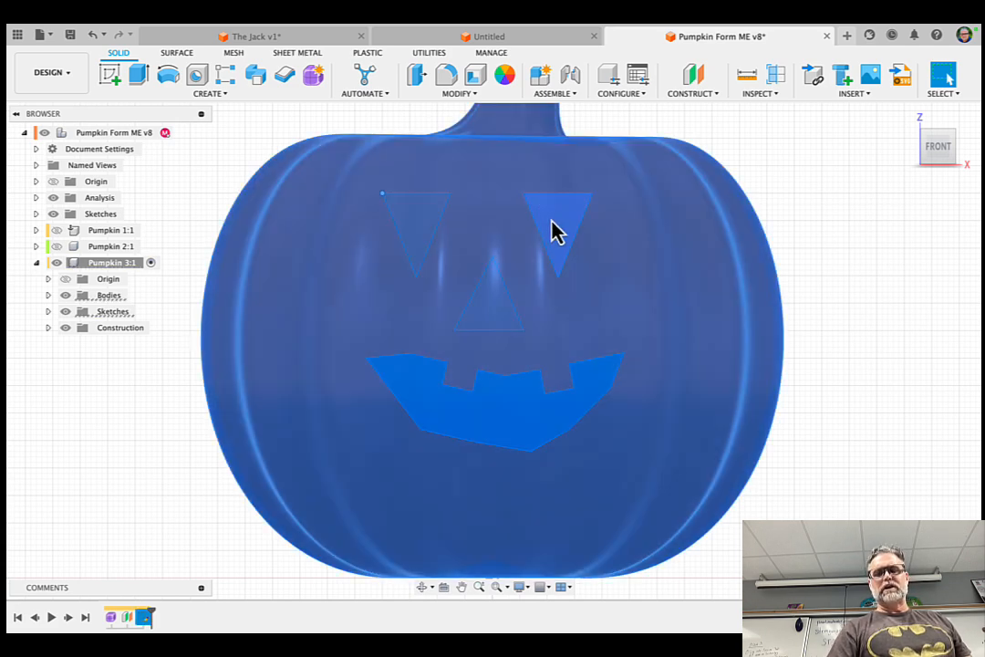
key(Escape)
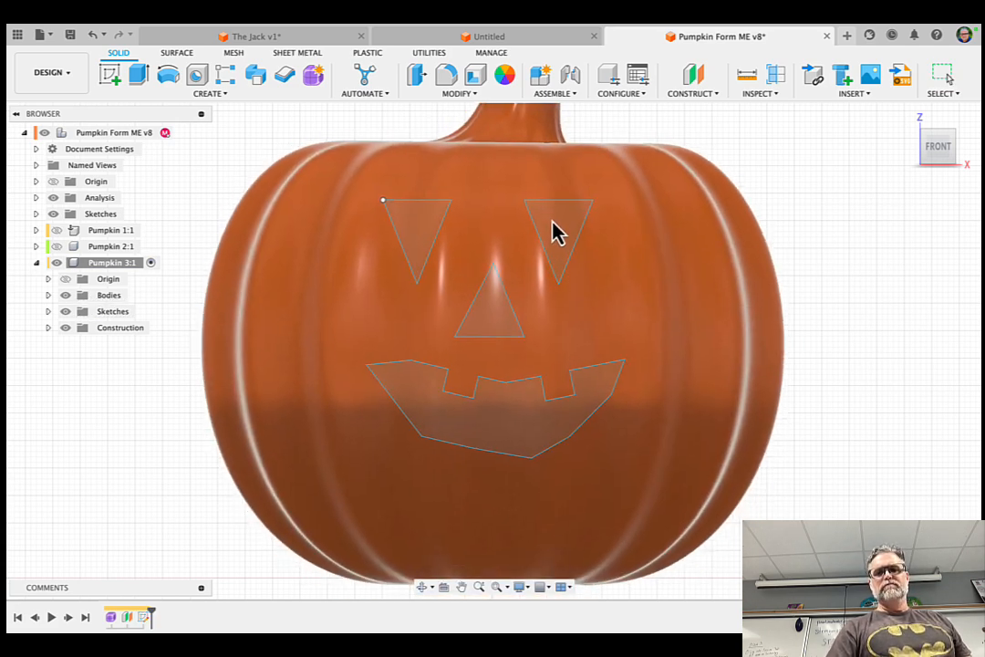
click(558, 234)
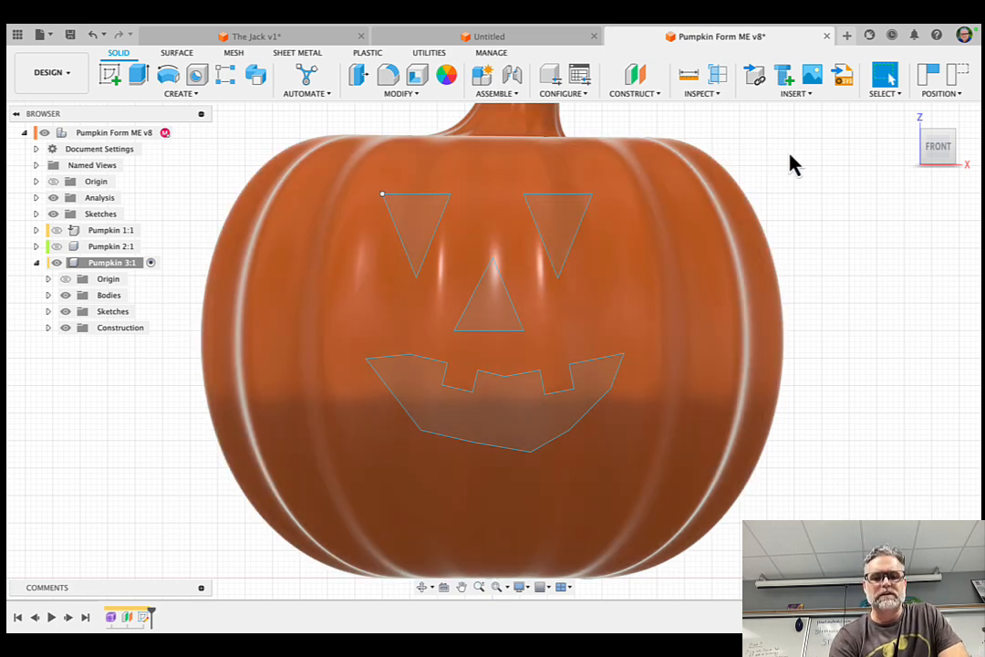
Revert the accidental component move and extrude both eyes, the nose and the mouth 30 mm into the pumpkin as a cut
key(e)
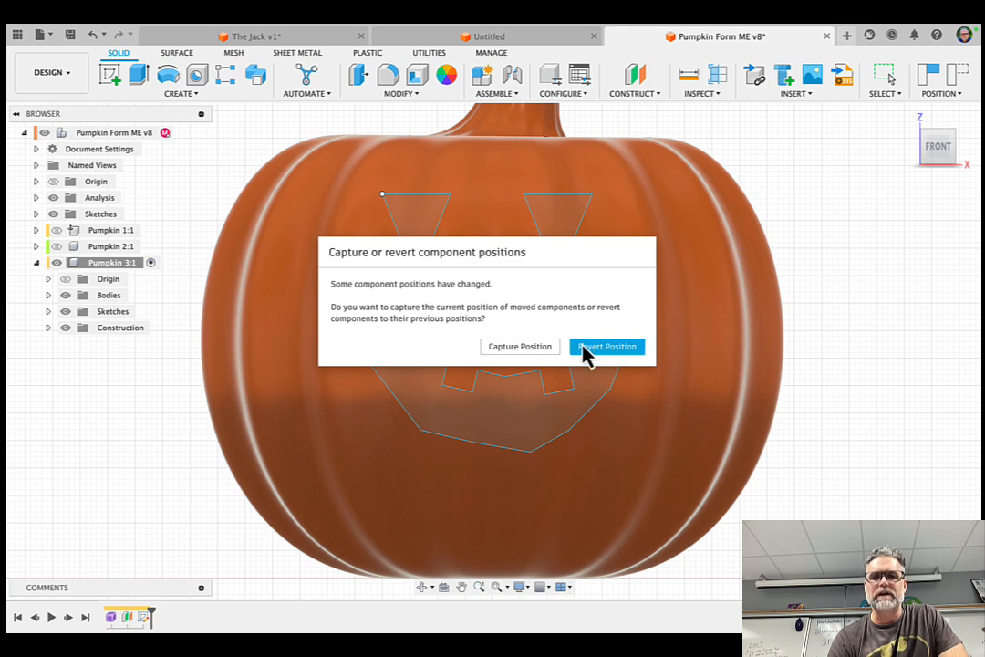
click(547, 348)
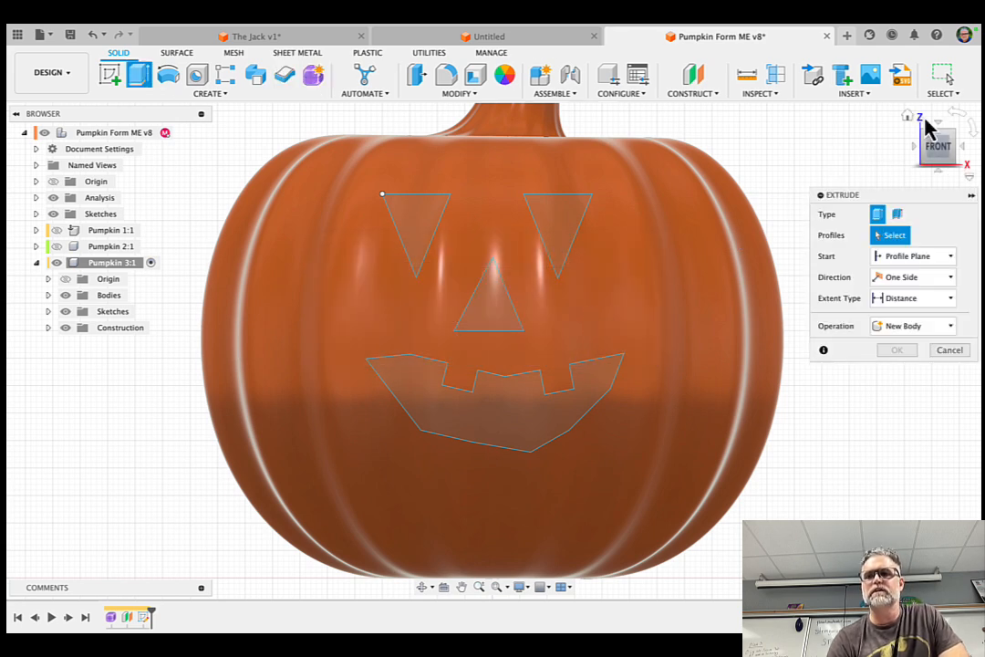
click(906, 116)
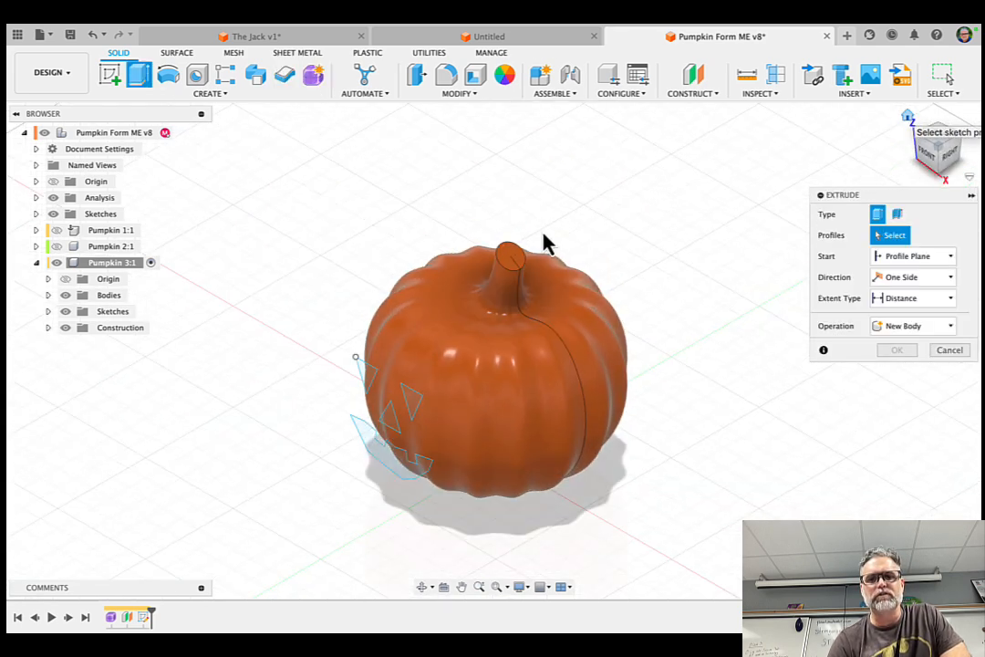
click(367, 379)
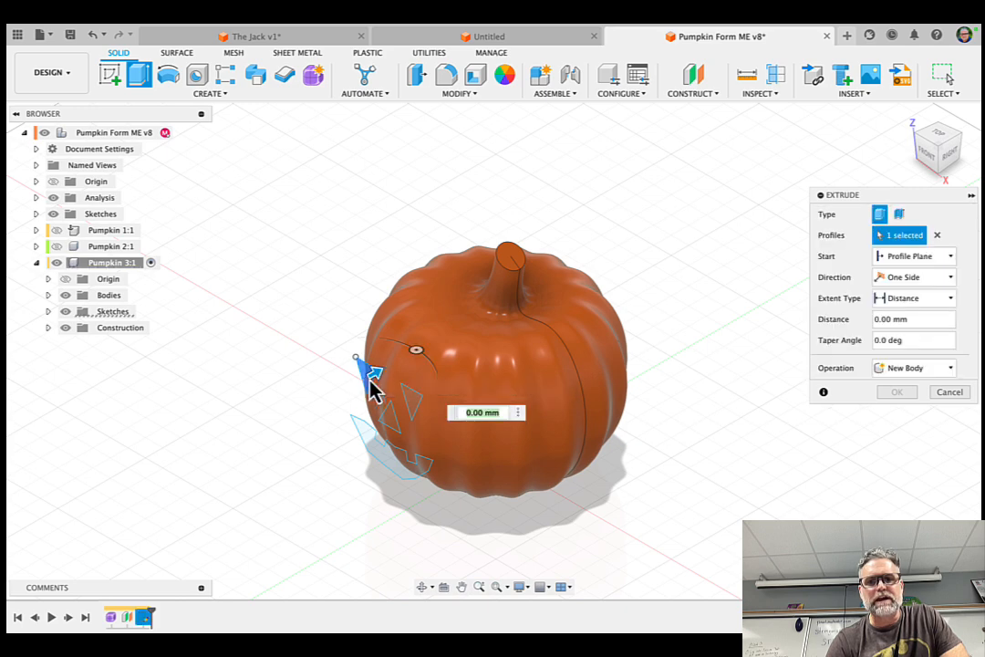
click(405, 414)
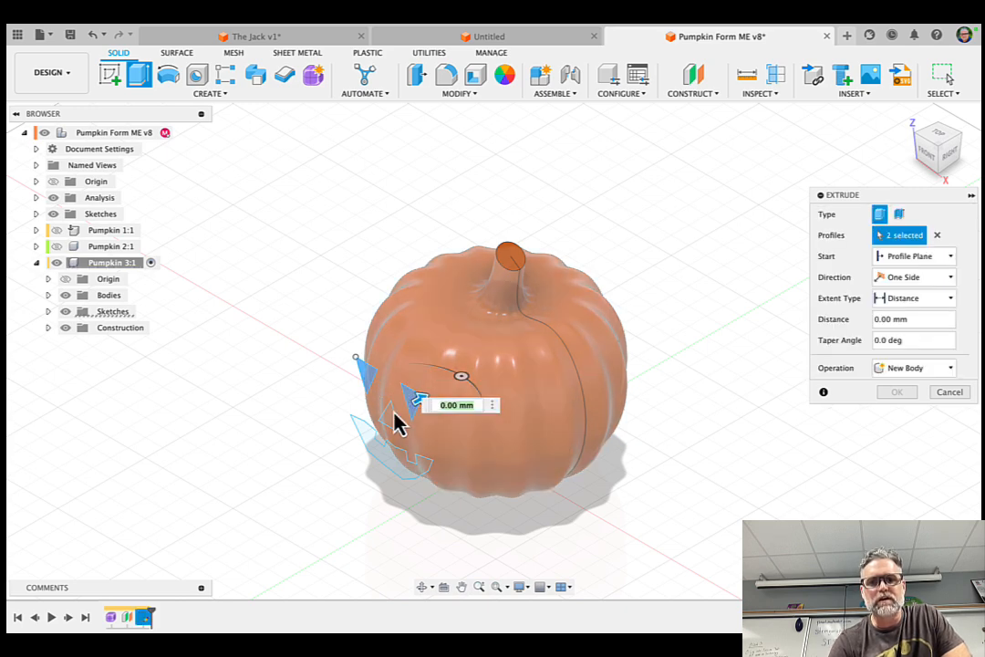
click(389, 428)
click(390, 468)
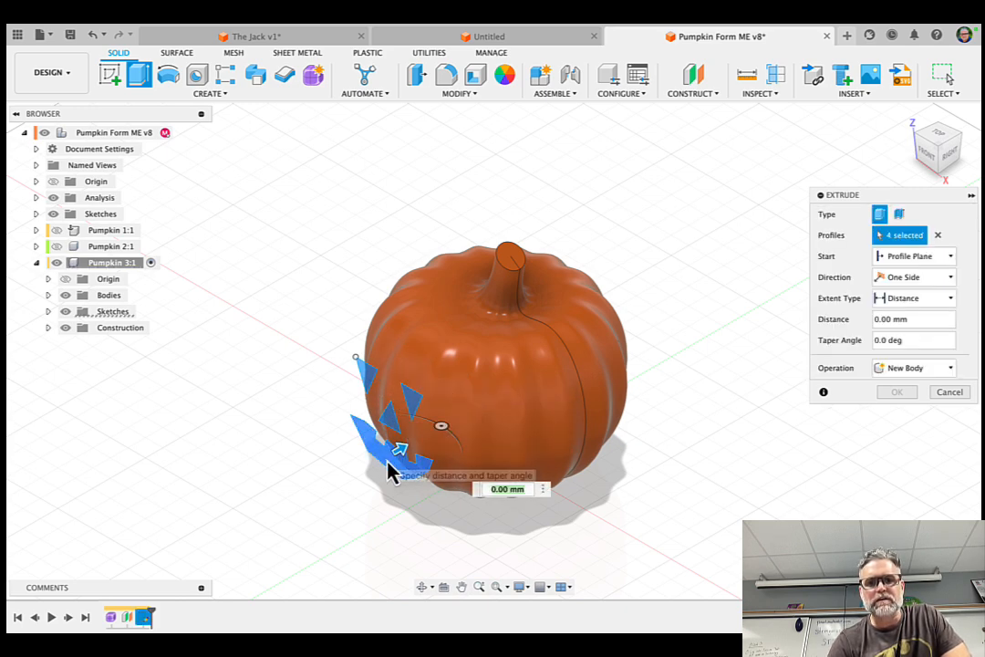
drag(398, 454, 452, 436)
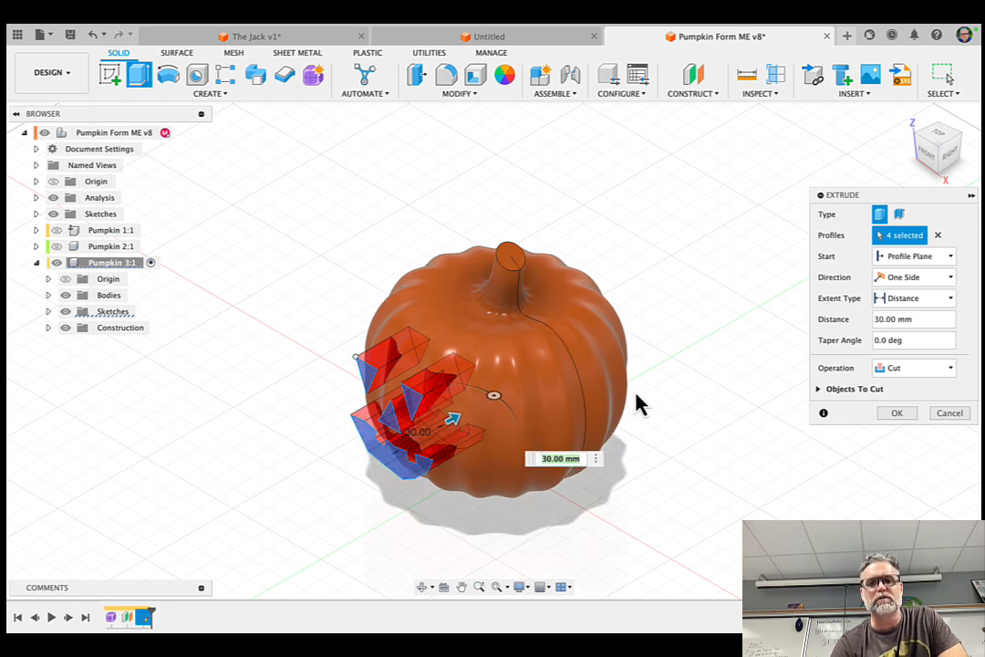
click(894, 415)
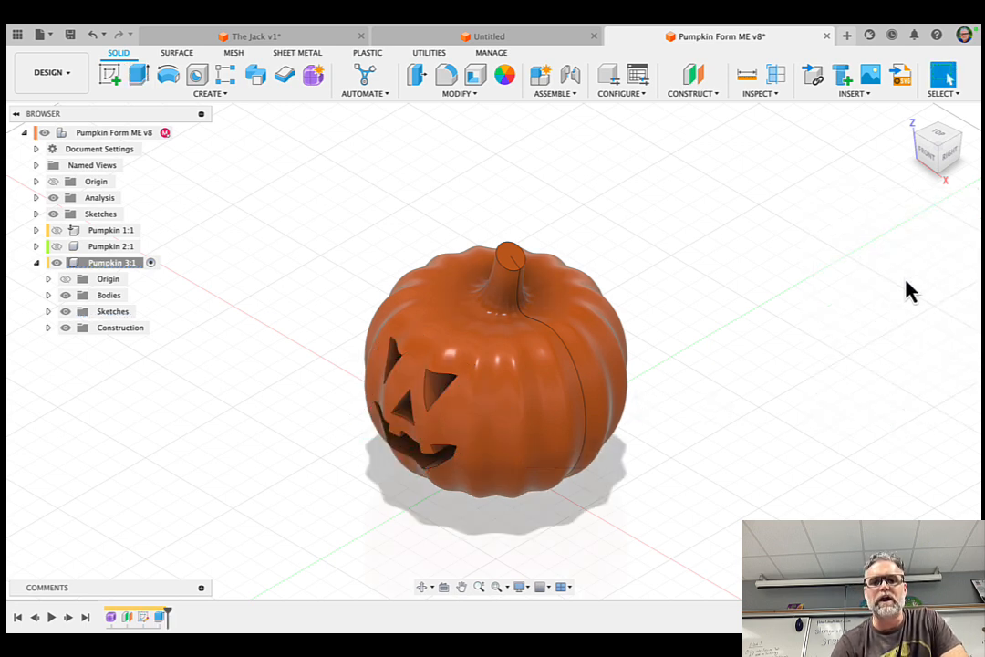
Save the carved pumpkin as a new version of the design with the face seen from the front
click(924, 162)
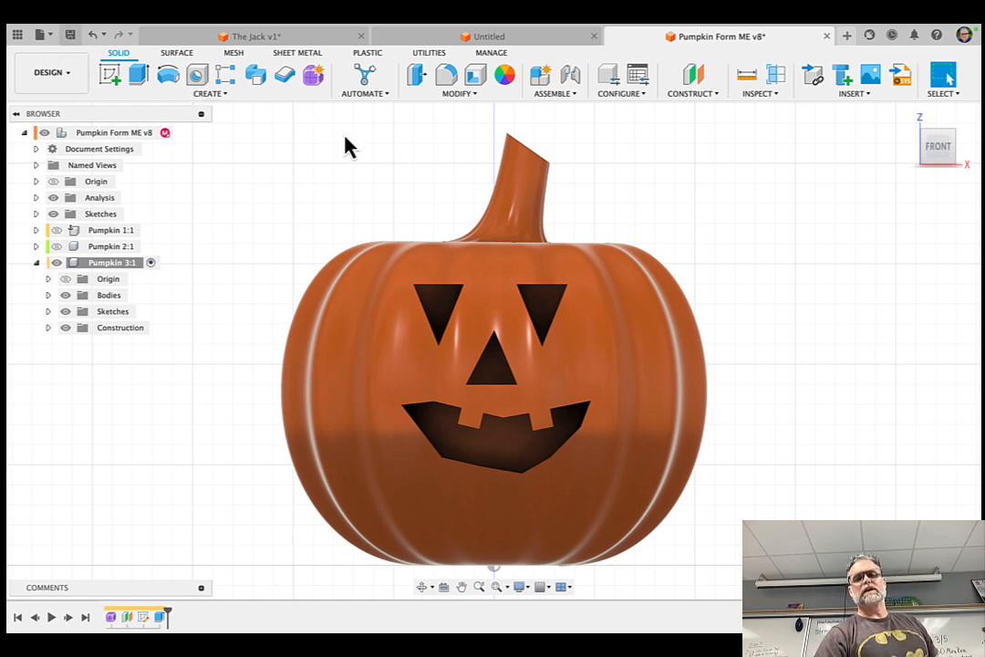
key(super+s)
click(495, 352)
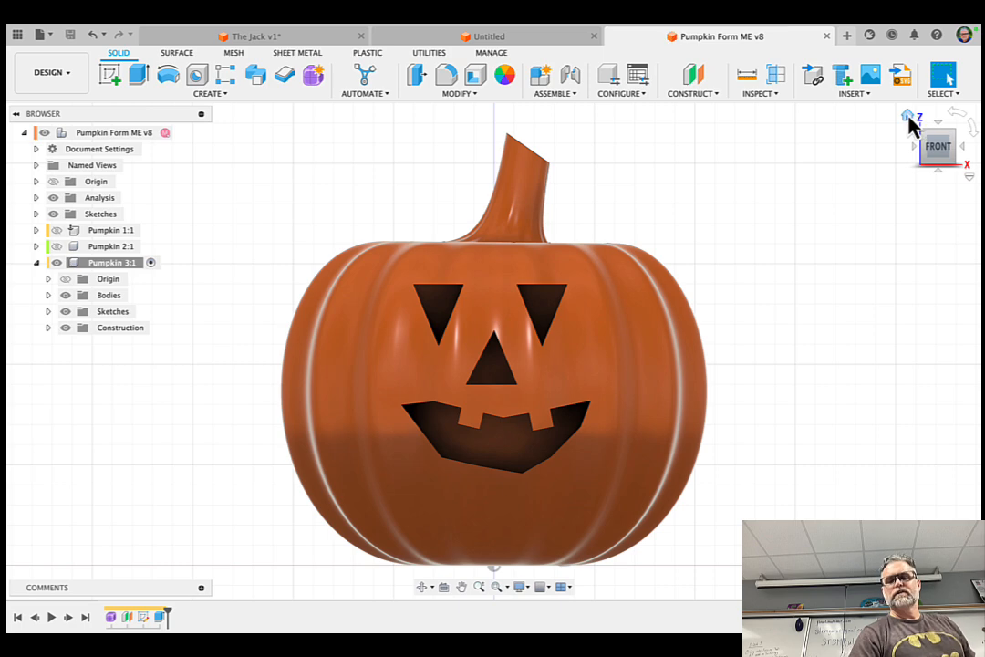
Activate the top-level component and turn on the visibility of Pumpkin 1 and Pumpkin 2
click(908, 116)
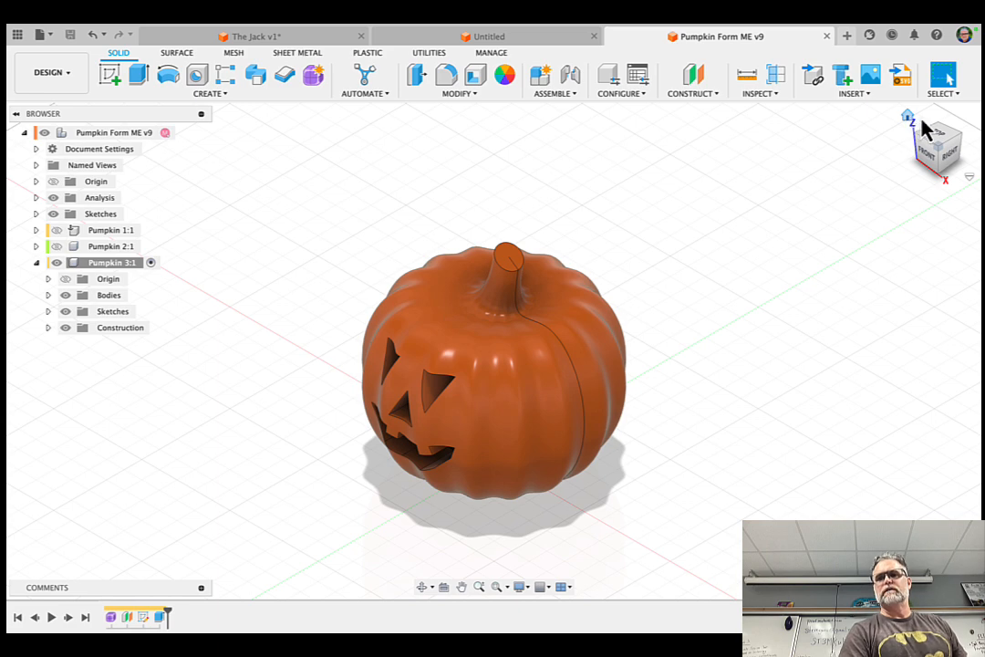
scroll(791, 216, up, 3)
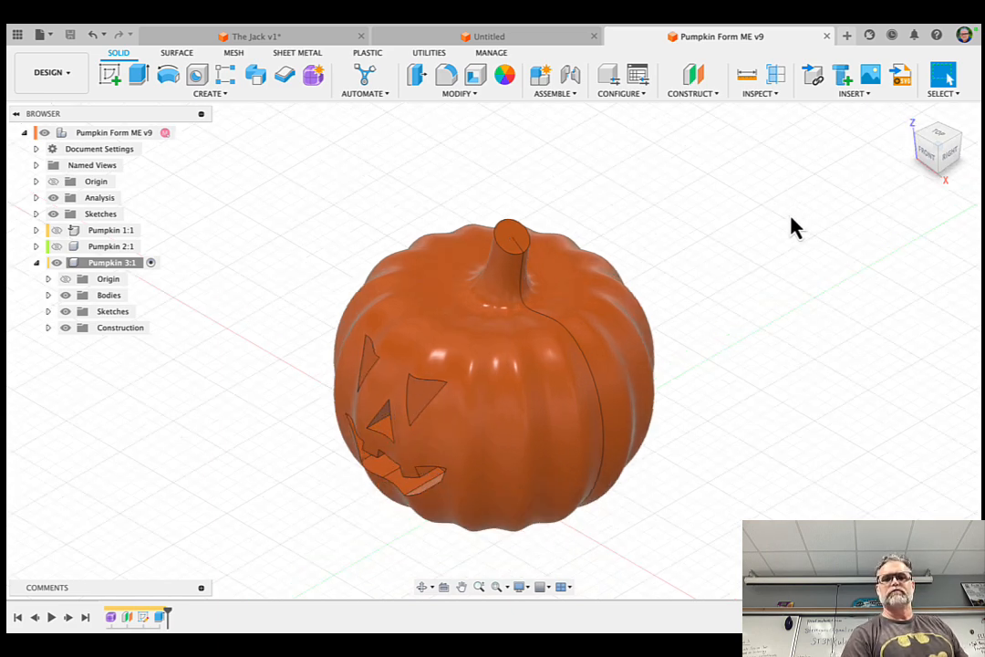
scroll(791, 216, down, 1)
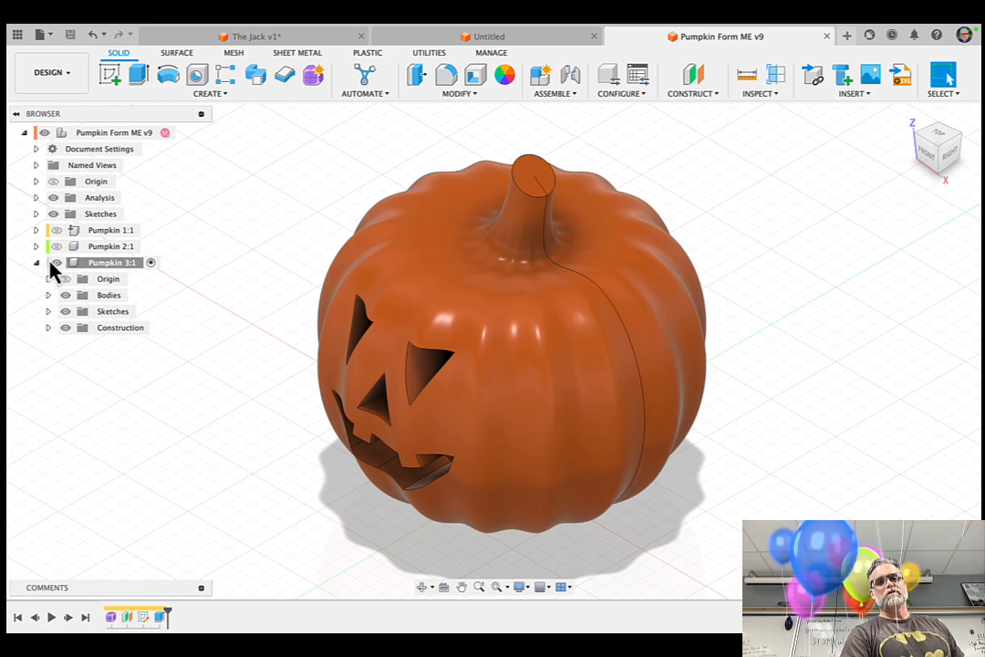
click(165, 133)
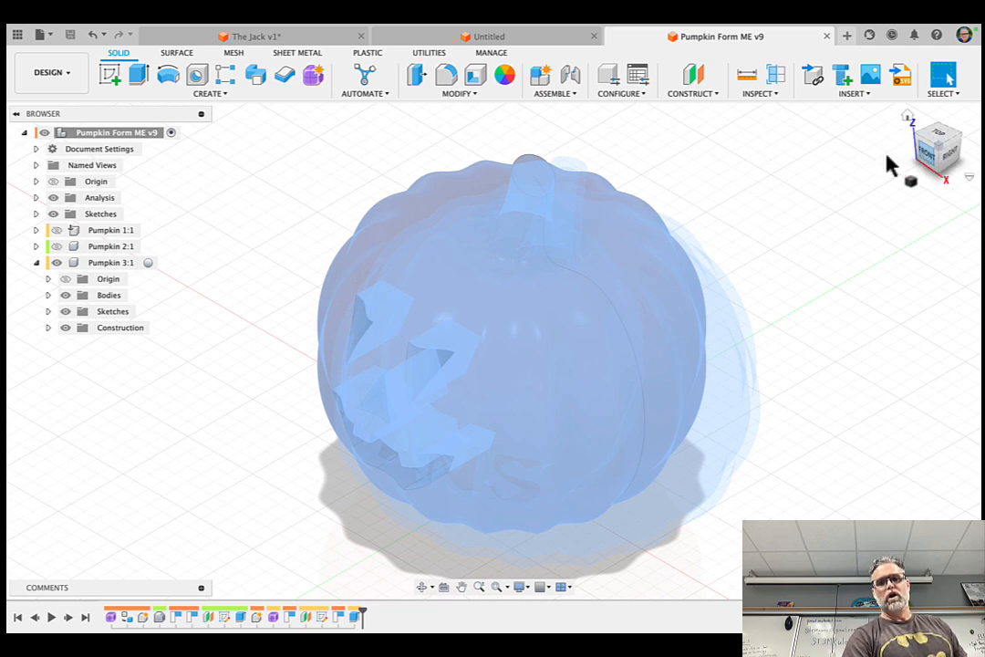
click(926, 154)
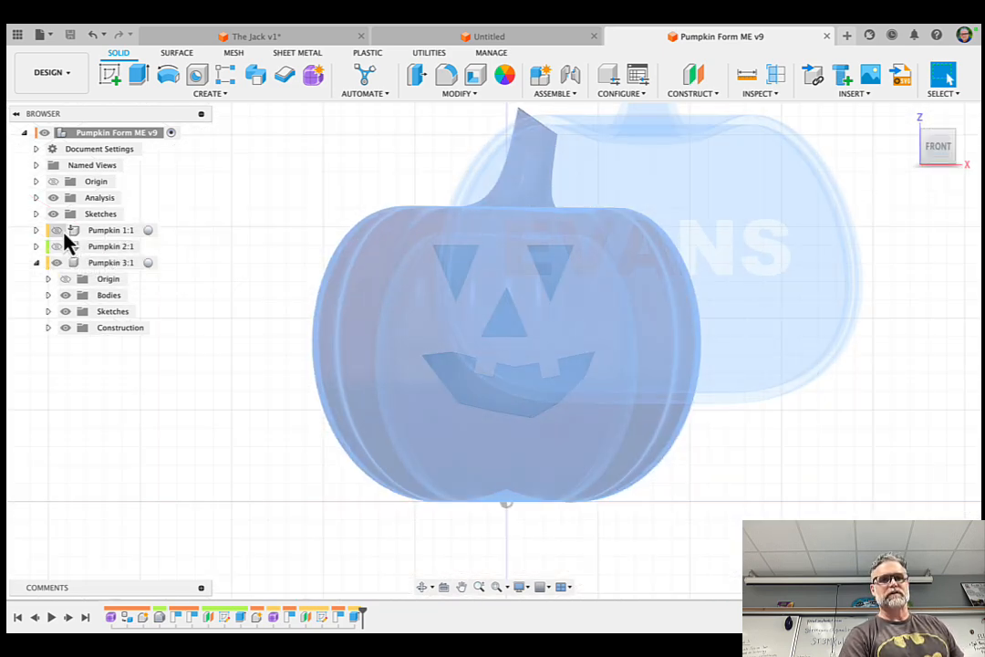
click(58, 230)
click(57, 247)
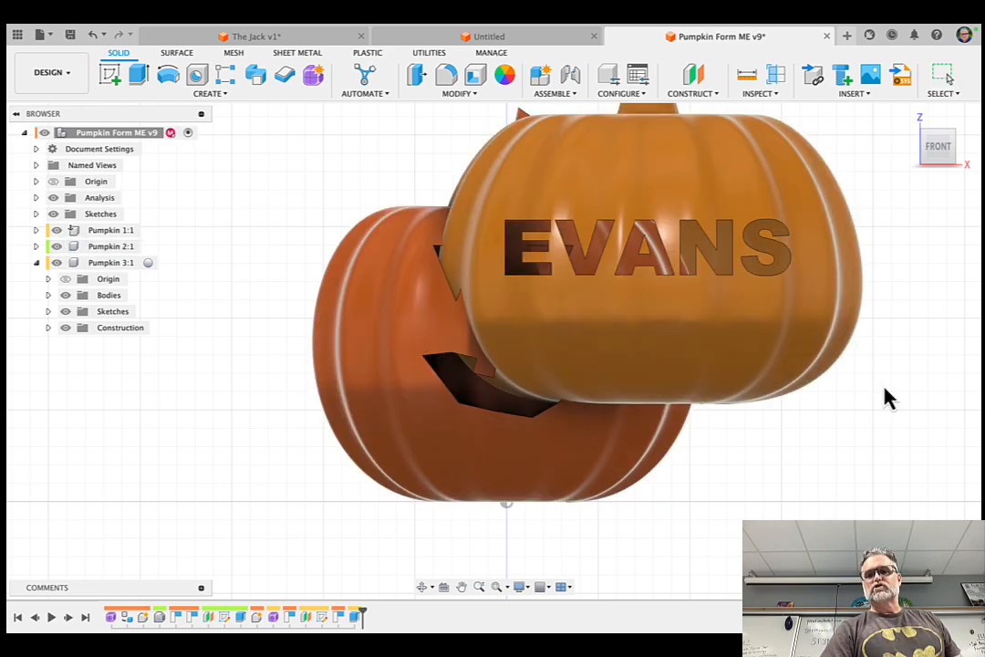
Move the jack-o'-lantern to the left of the small pumpkin and the lettered pumpkin to its right, forming a side-by-side row
drag(802, 379, 980, 467)
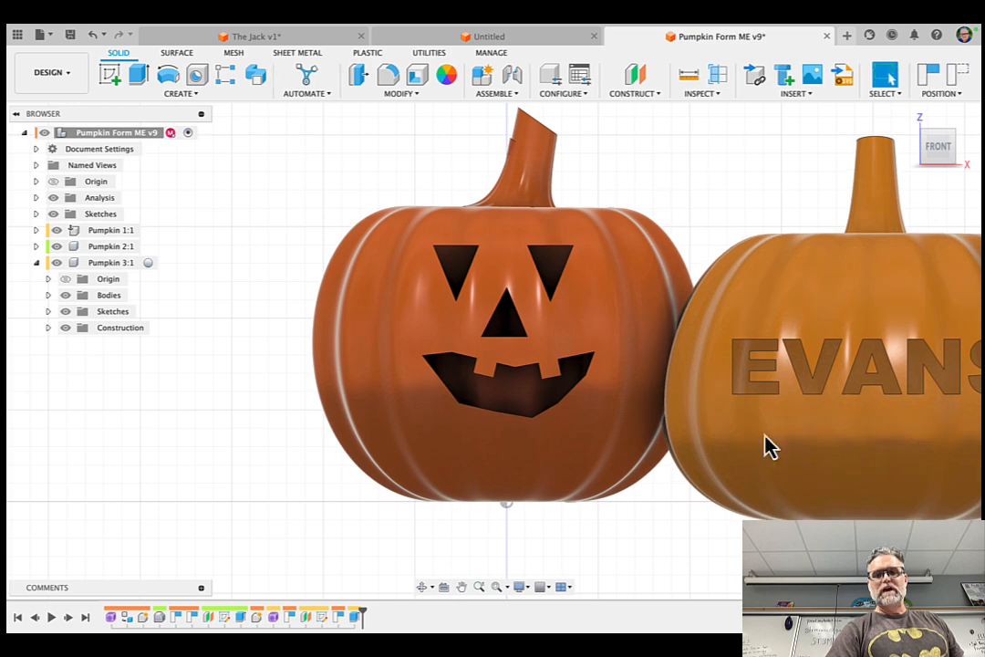
drag(504, 449, 191, 450)
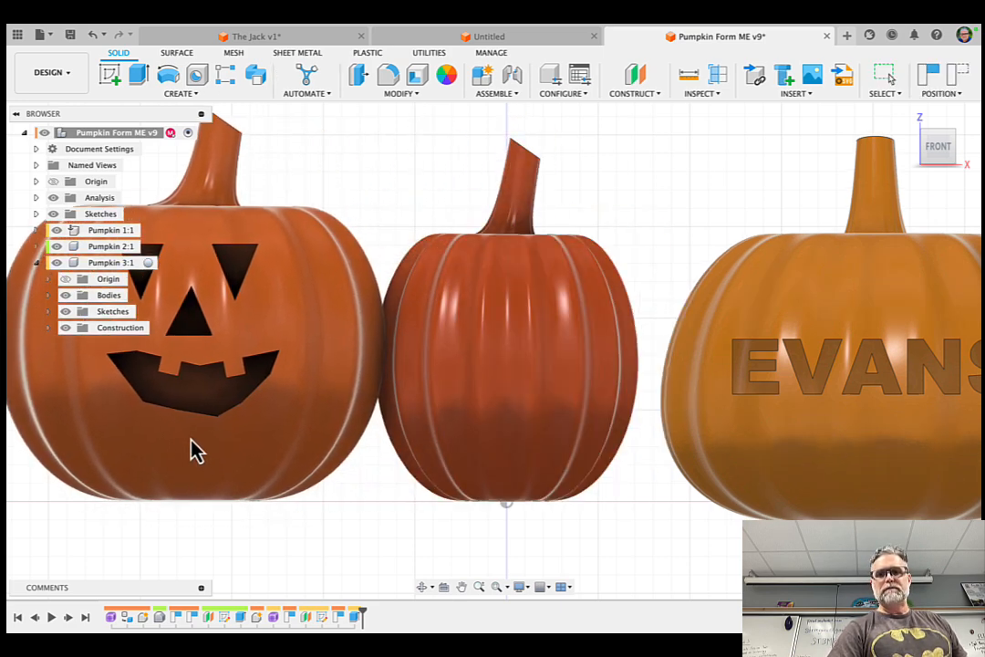
drag(722, 436, 677, 415)
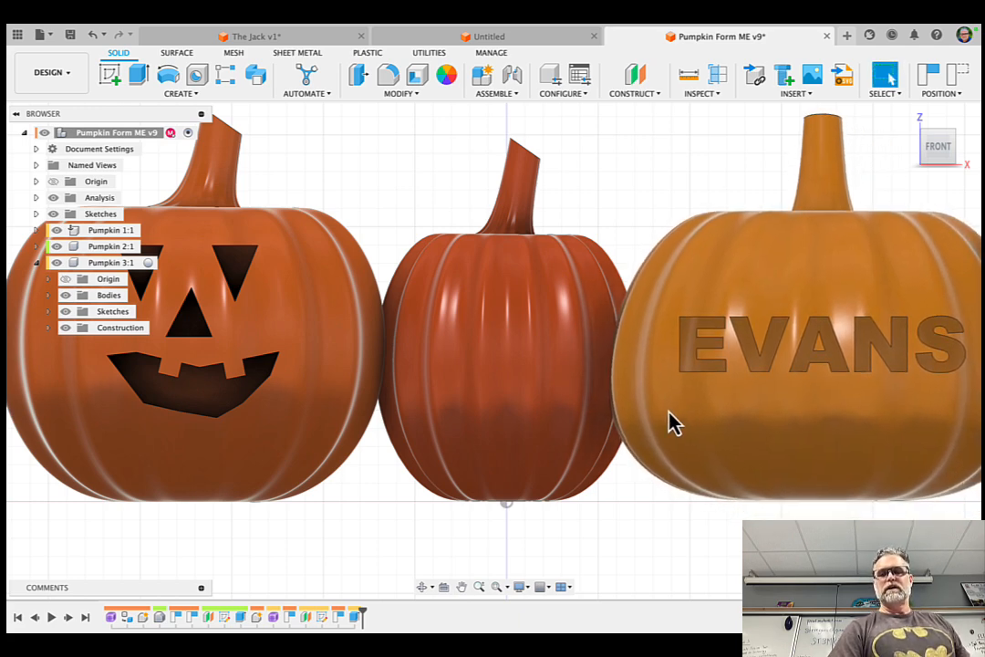
scroll(666, 418, down, 5)
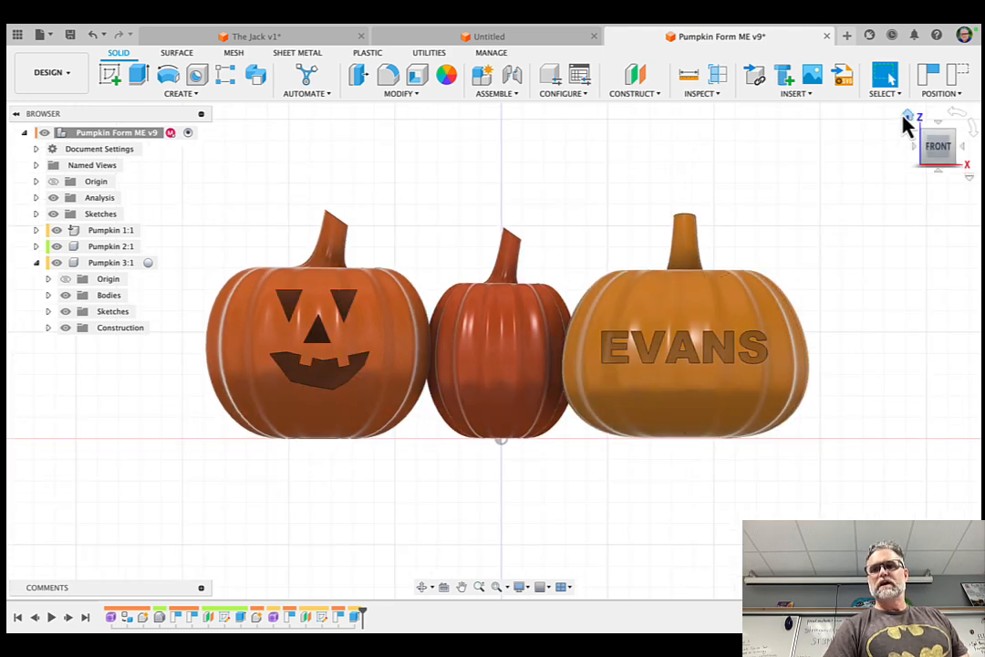
click(909, 126)
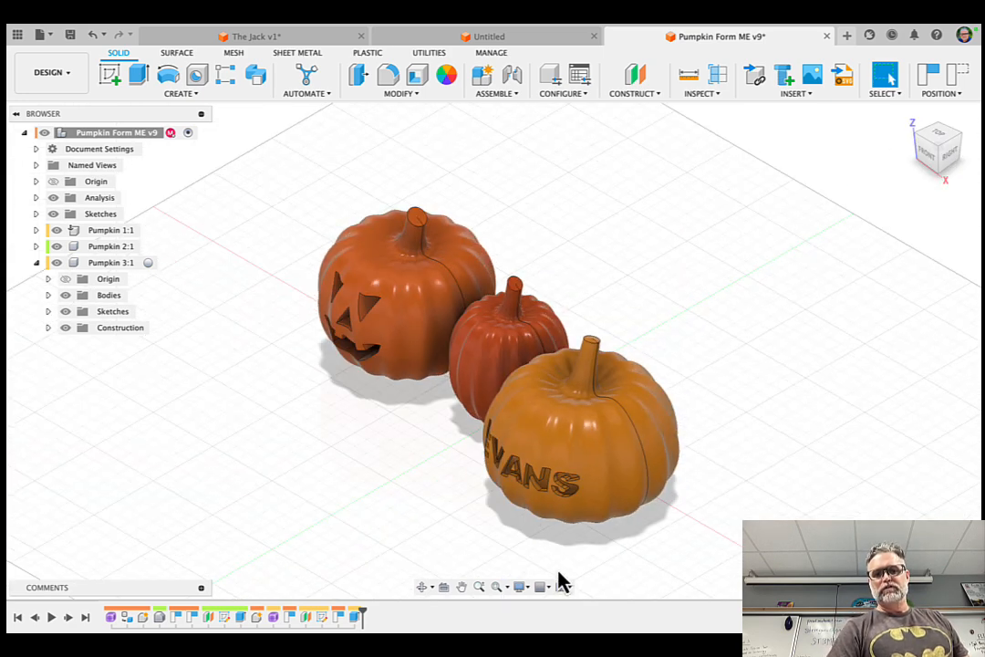
Display the design in multiple views and enlarge the pumpkins in the isometric, top and front views
click(568, 588)
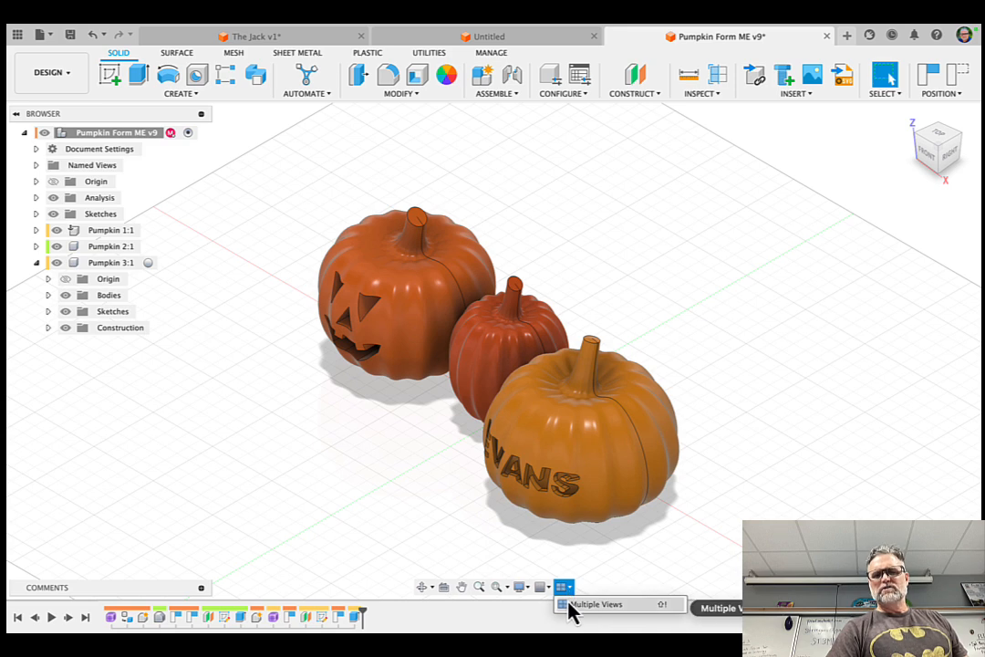
click(572, 605)
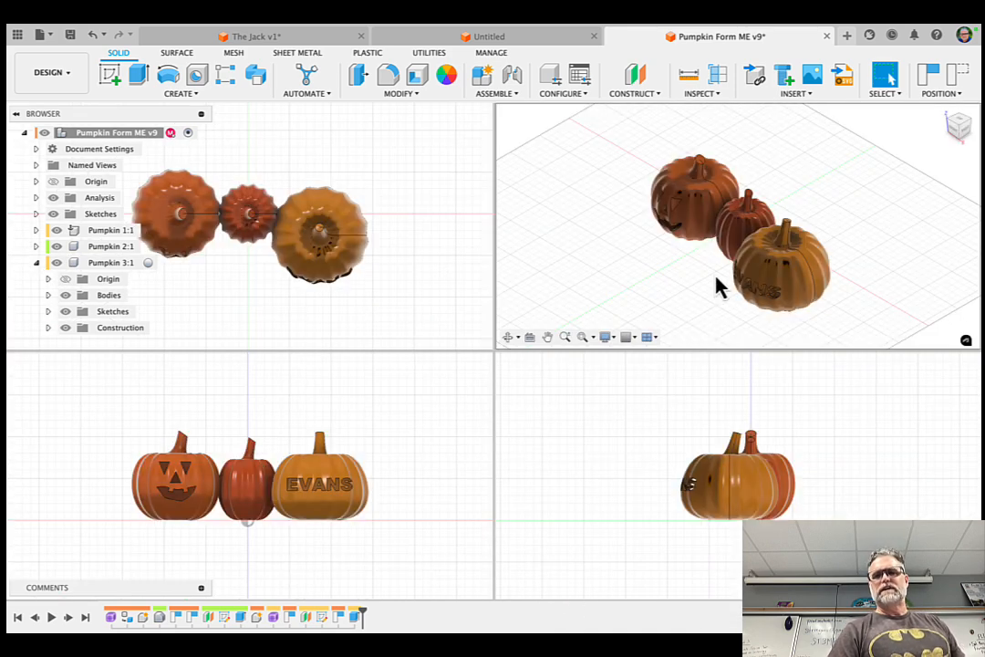
scroll(716, 287, up, 3)
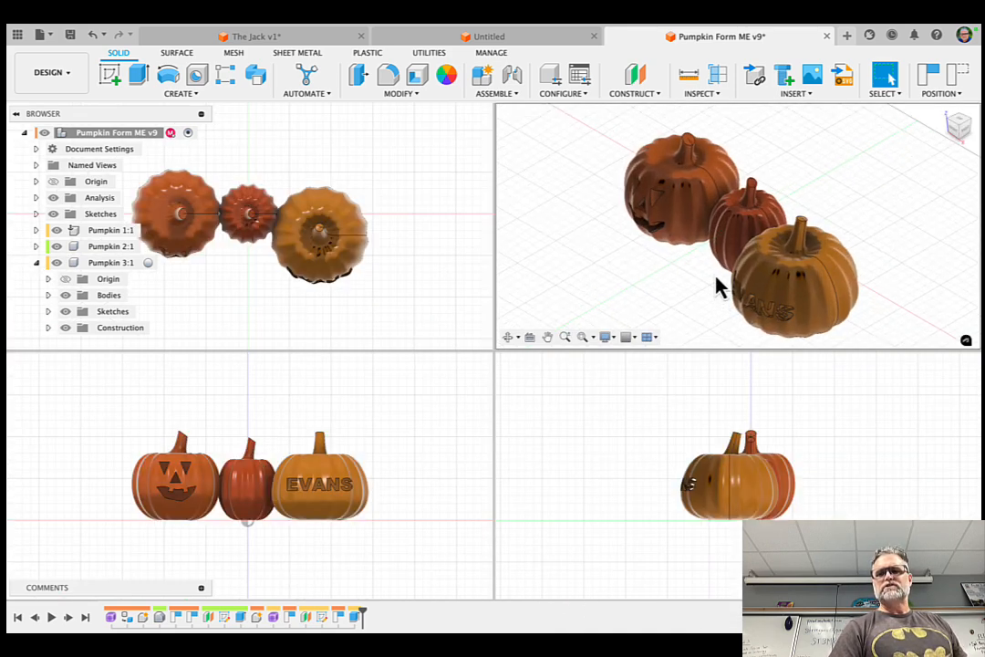
click(417, 295)
scroll(417, 295, up, 3)
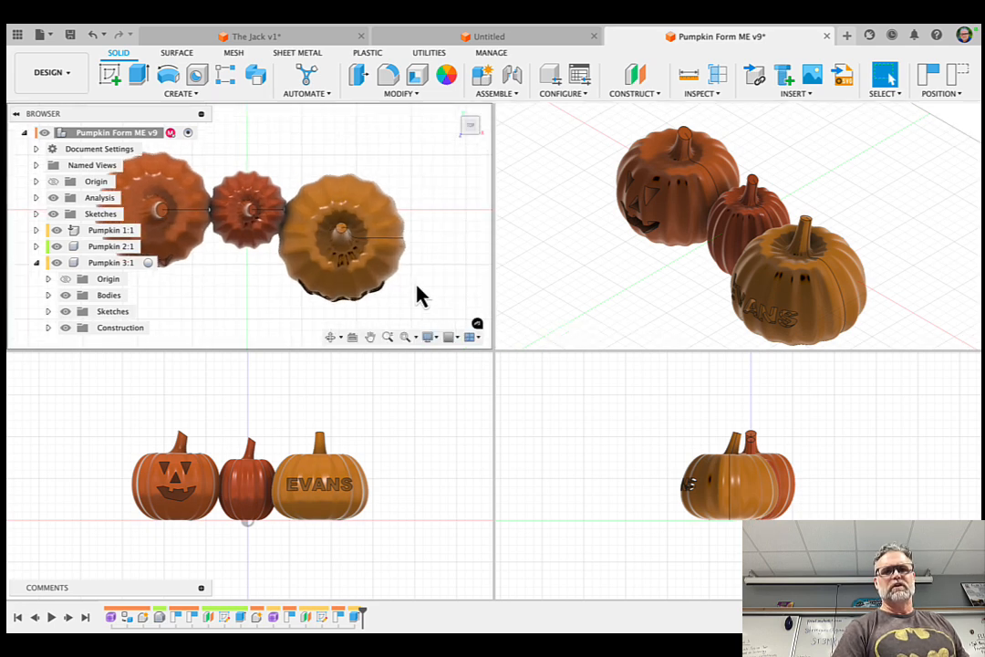
click(429, 510)
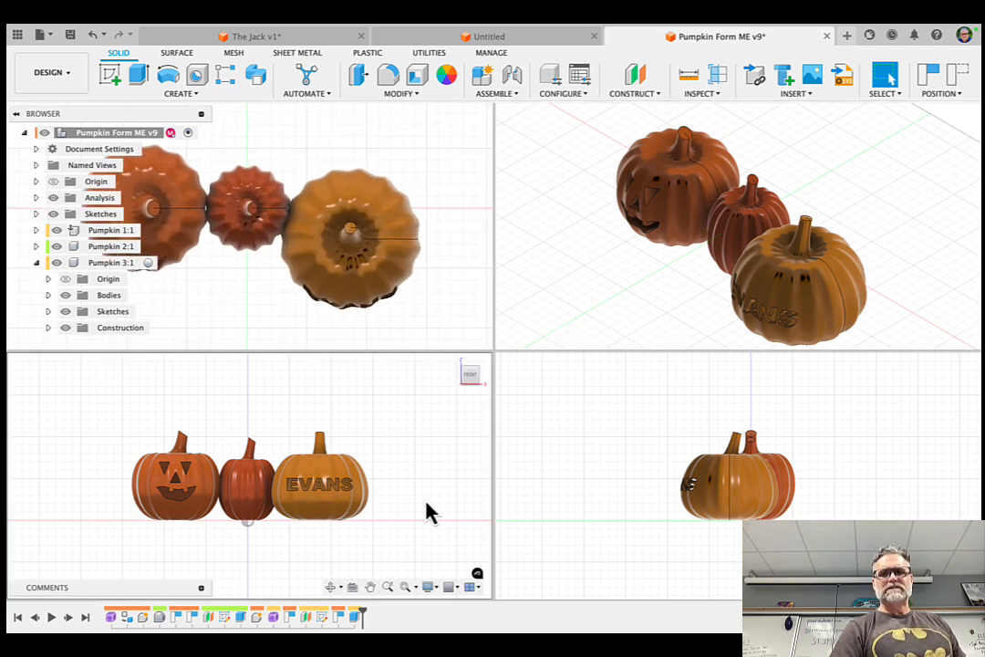
scroll(427, 511, up, 2)
scroll(428, 512, up, 2)
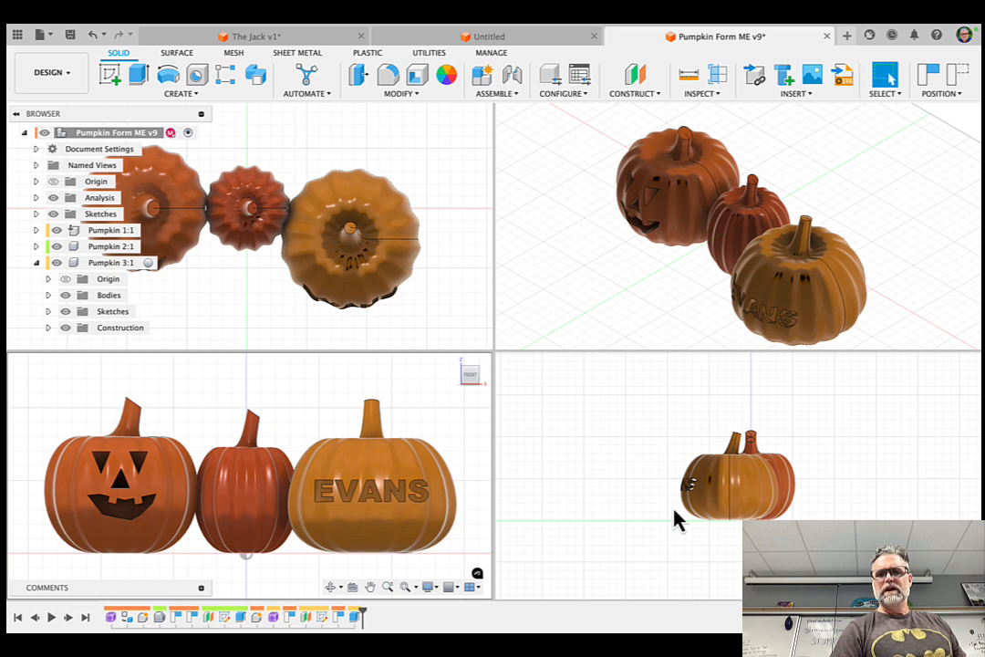
Rotate the right side view to inspect the pumpkins from behind and below at a larger size
click(674, 509)
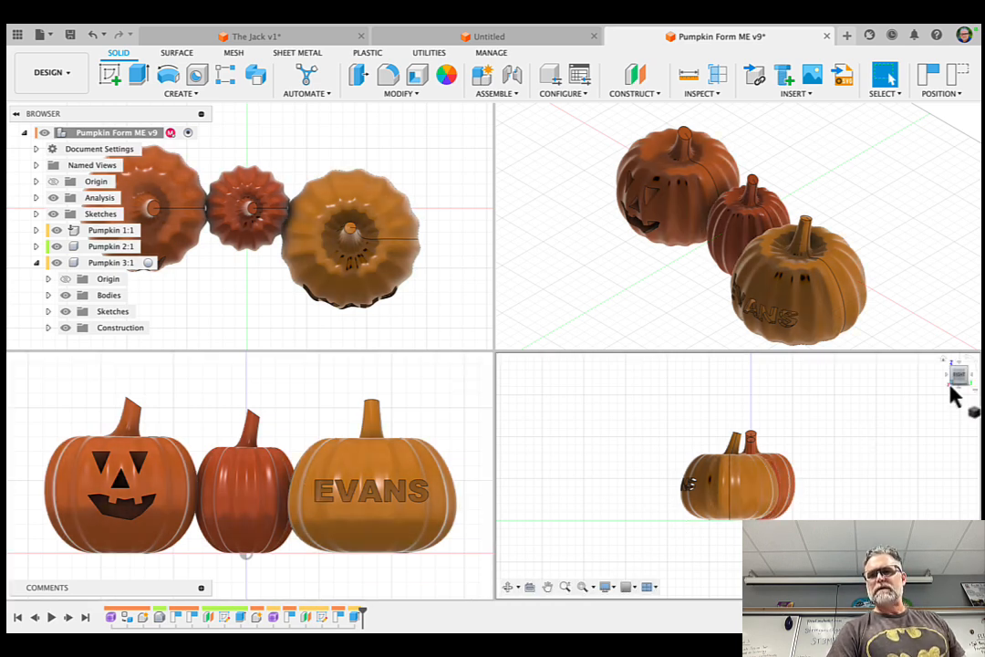
mouse_move(949, 374)
mouse_down()
mouse_move(941, 358)
mouse_move(960, 374)
mouse_up()
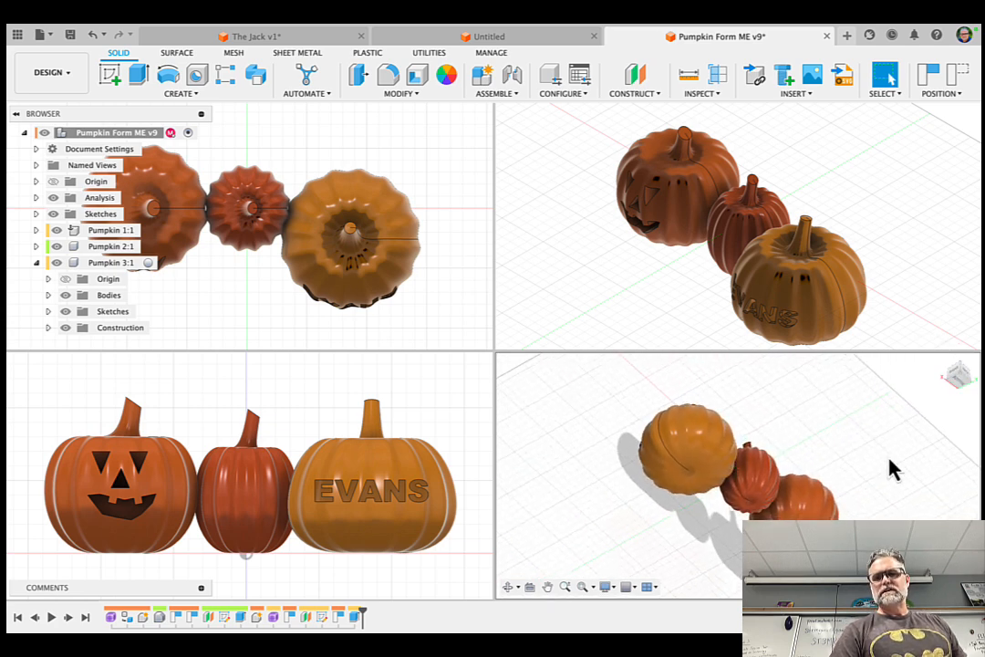
scroll(892, 470, up, 2)
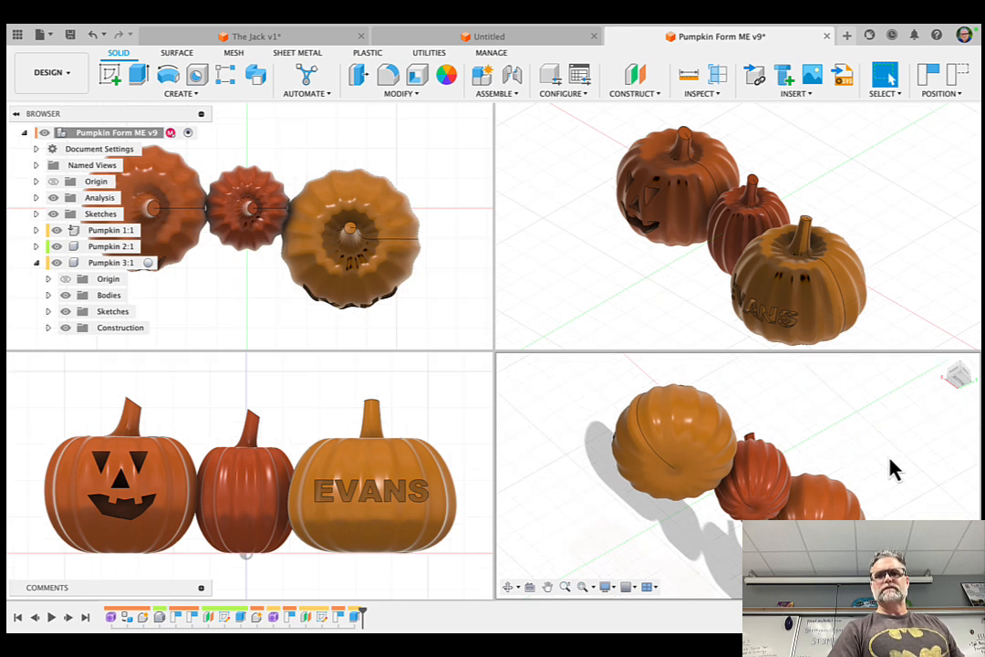
click(916, 249)
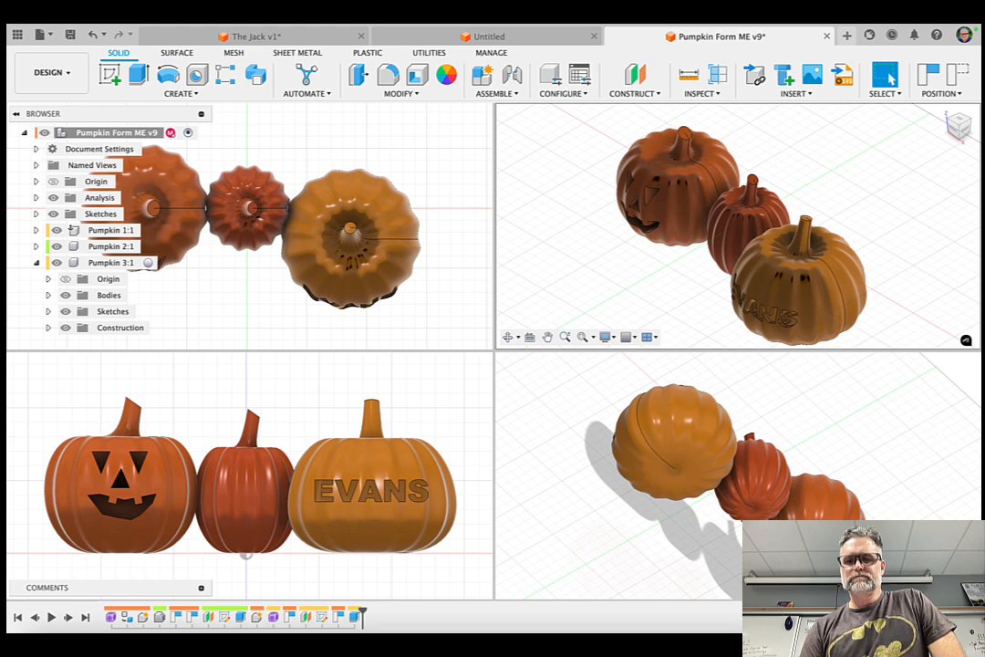
mouse_move(707, 620)
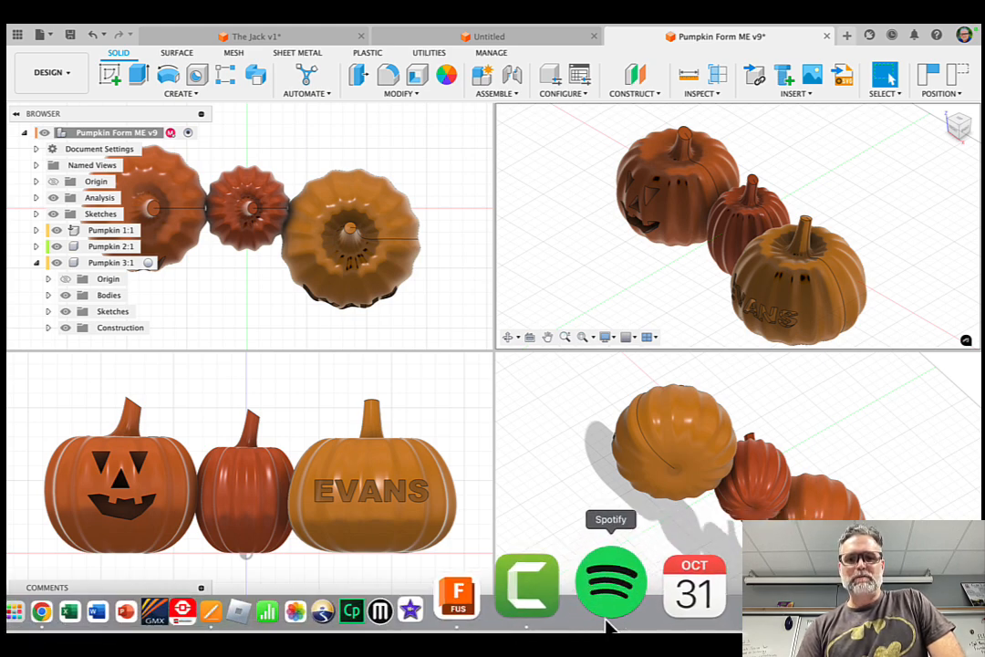
click(584, 622)
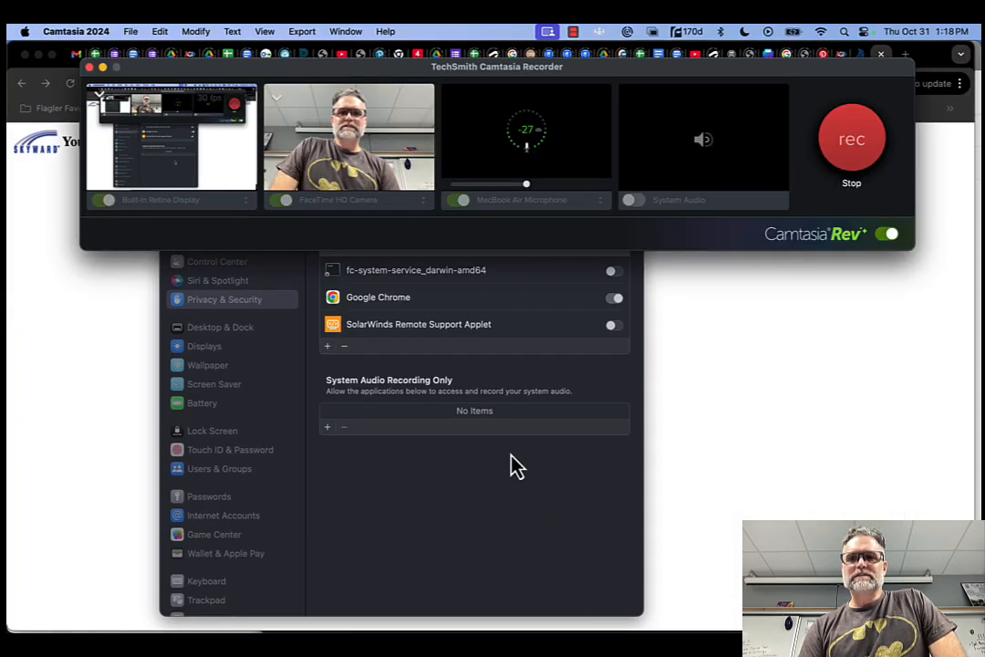